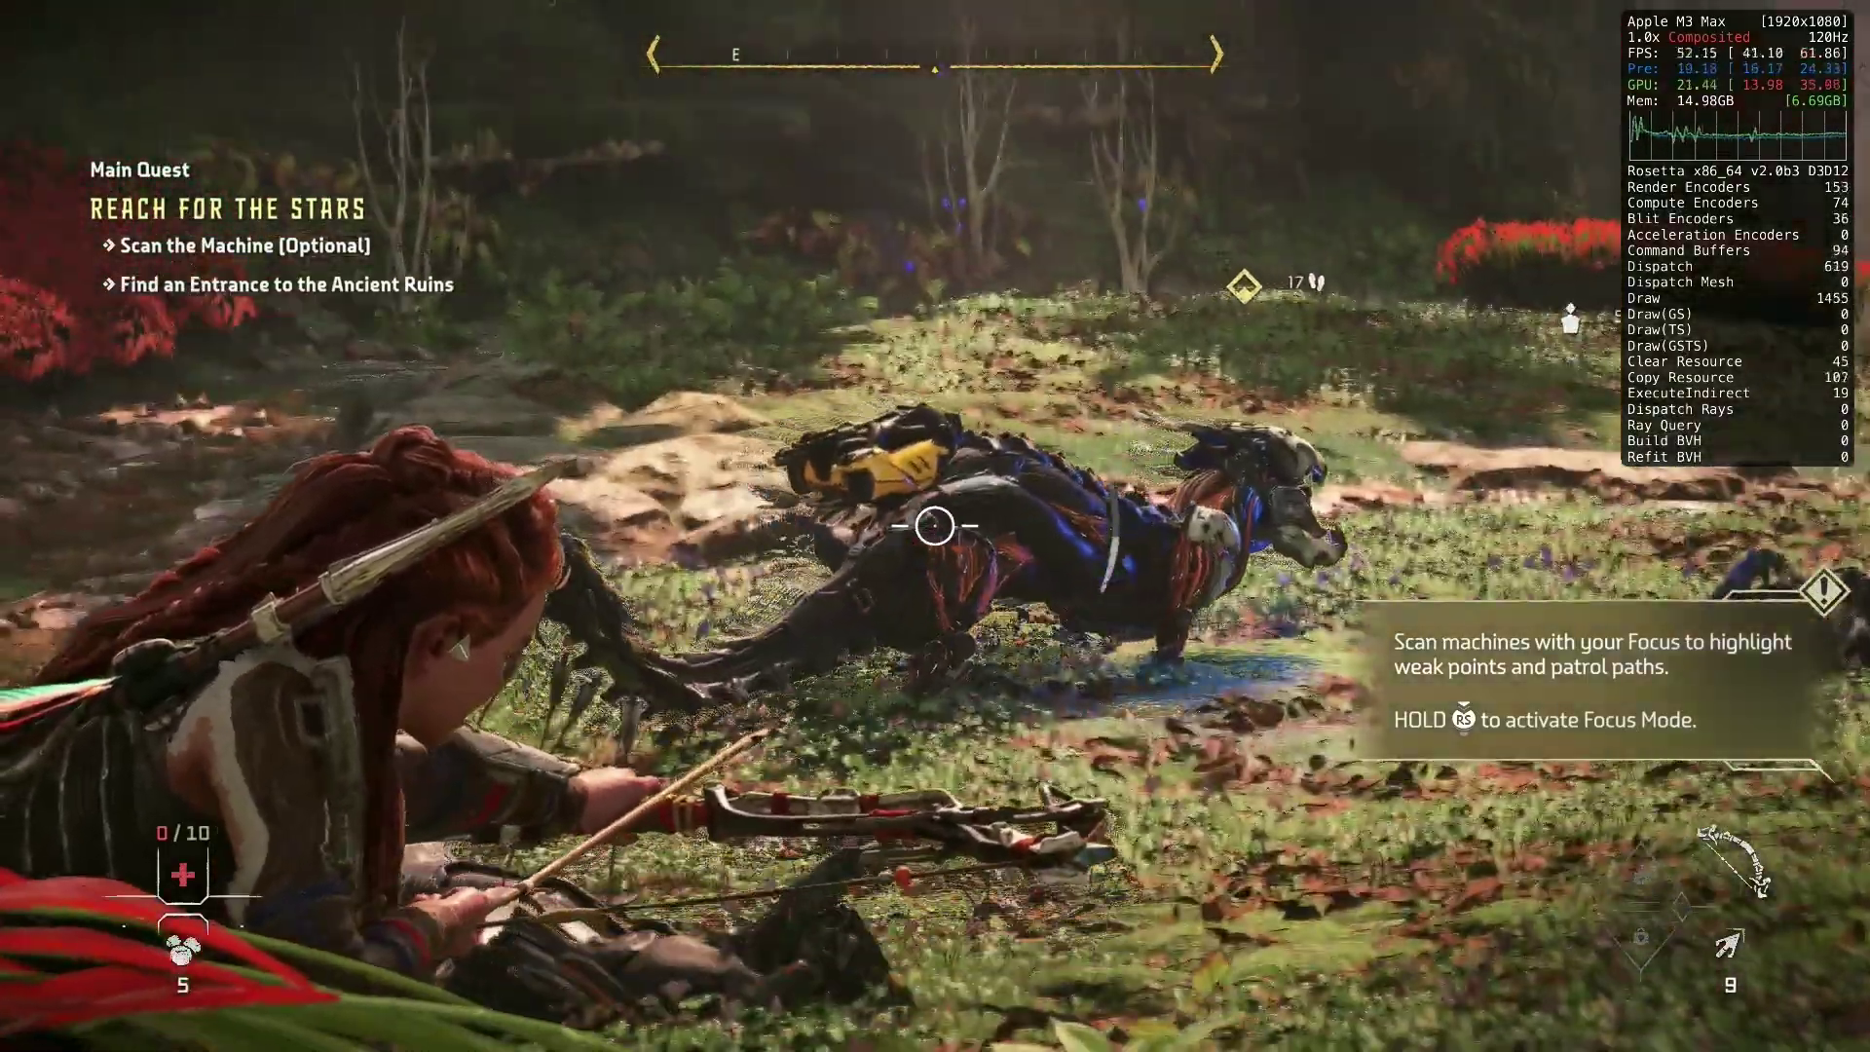
{"action": "left_click", "coordinate": [935, 526]}
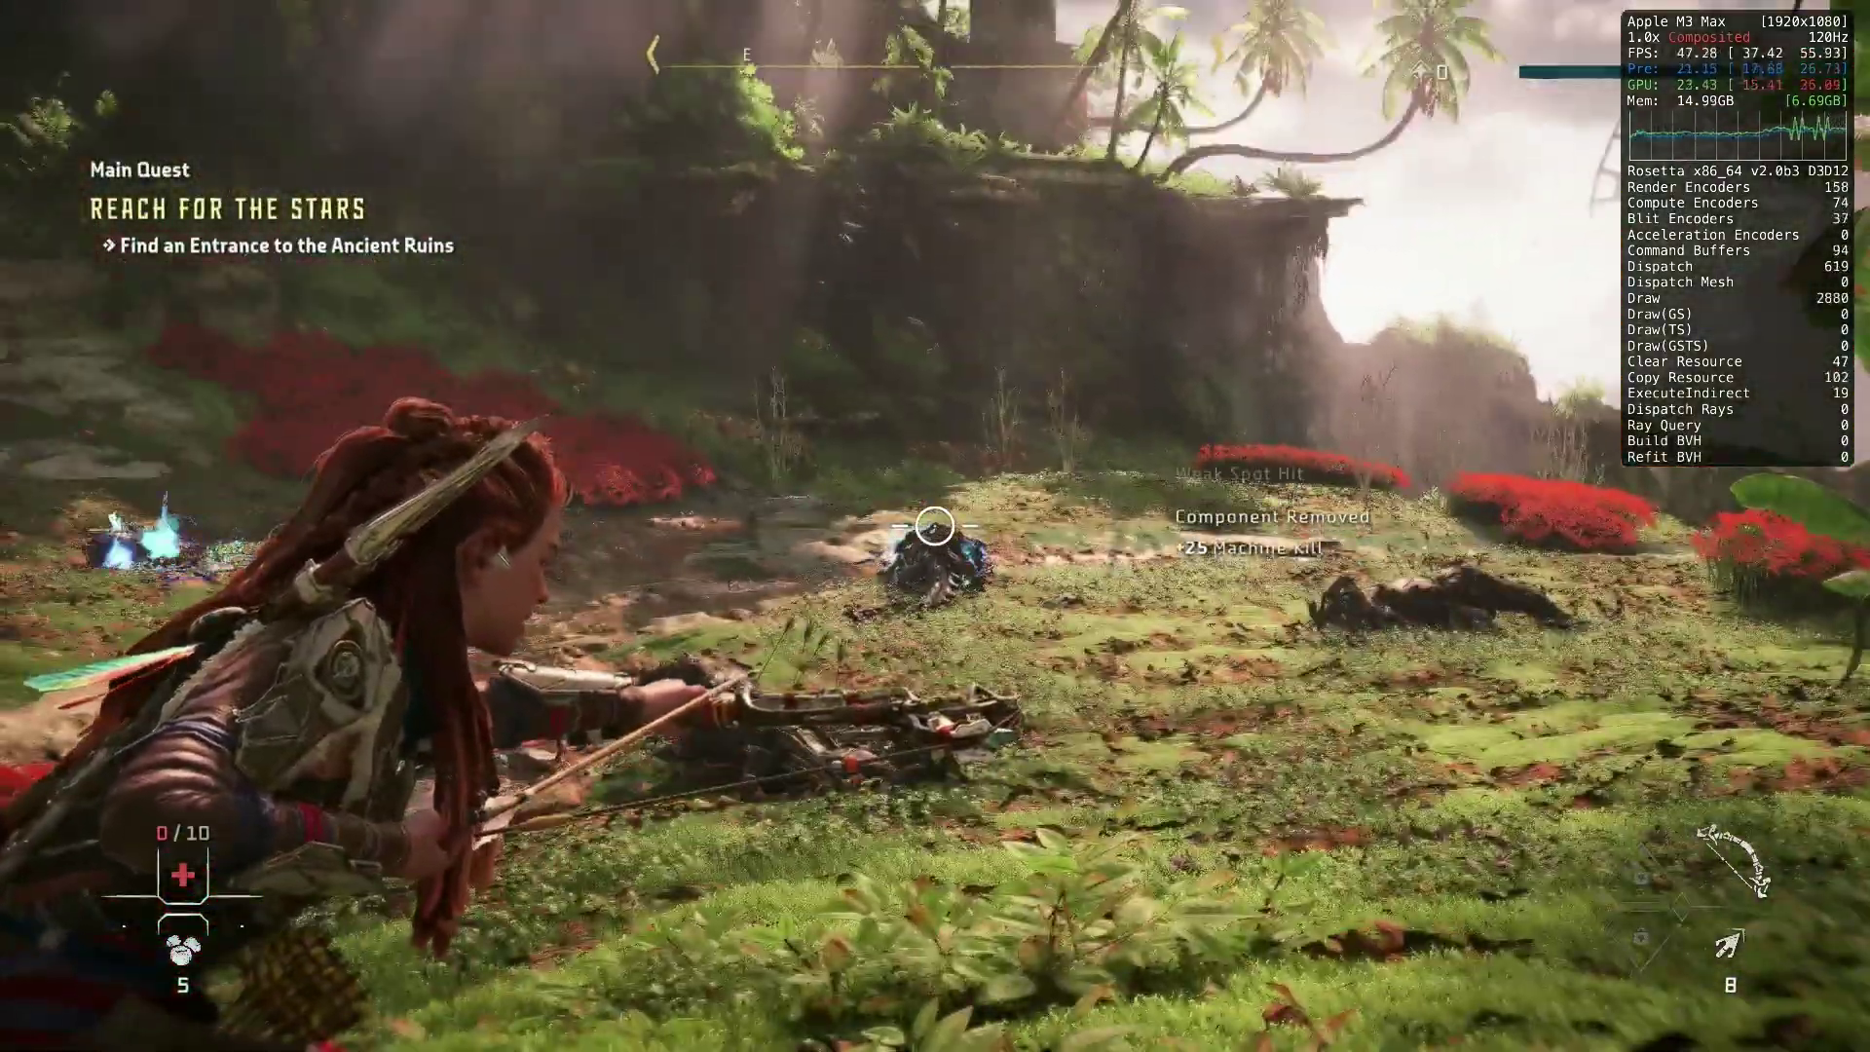
{"action": "key", "text": "w"}
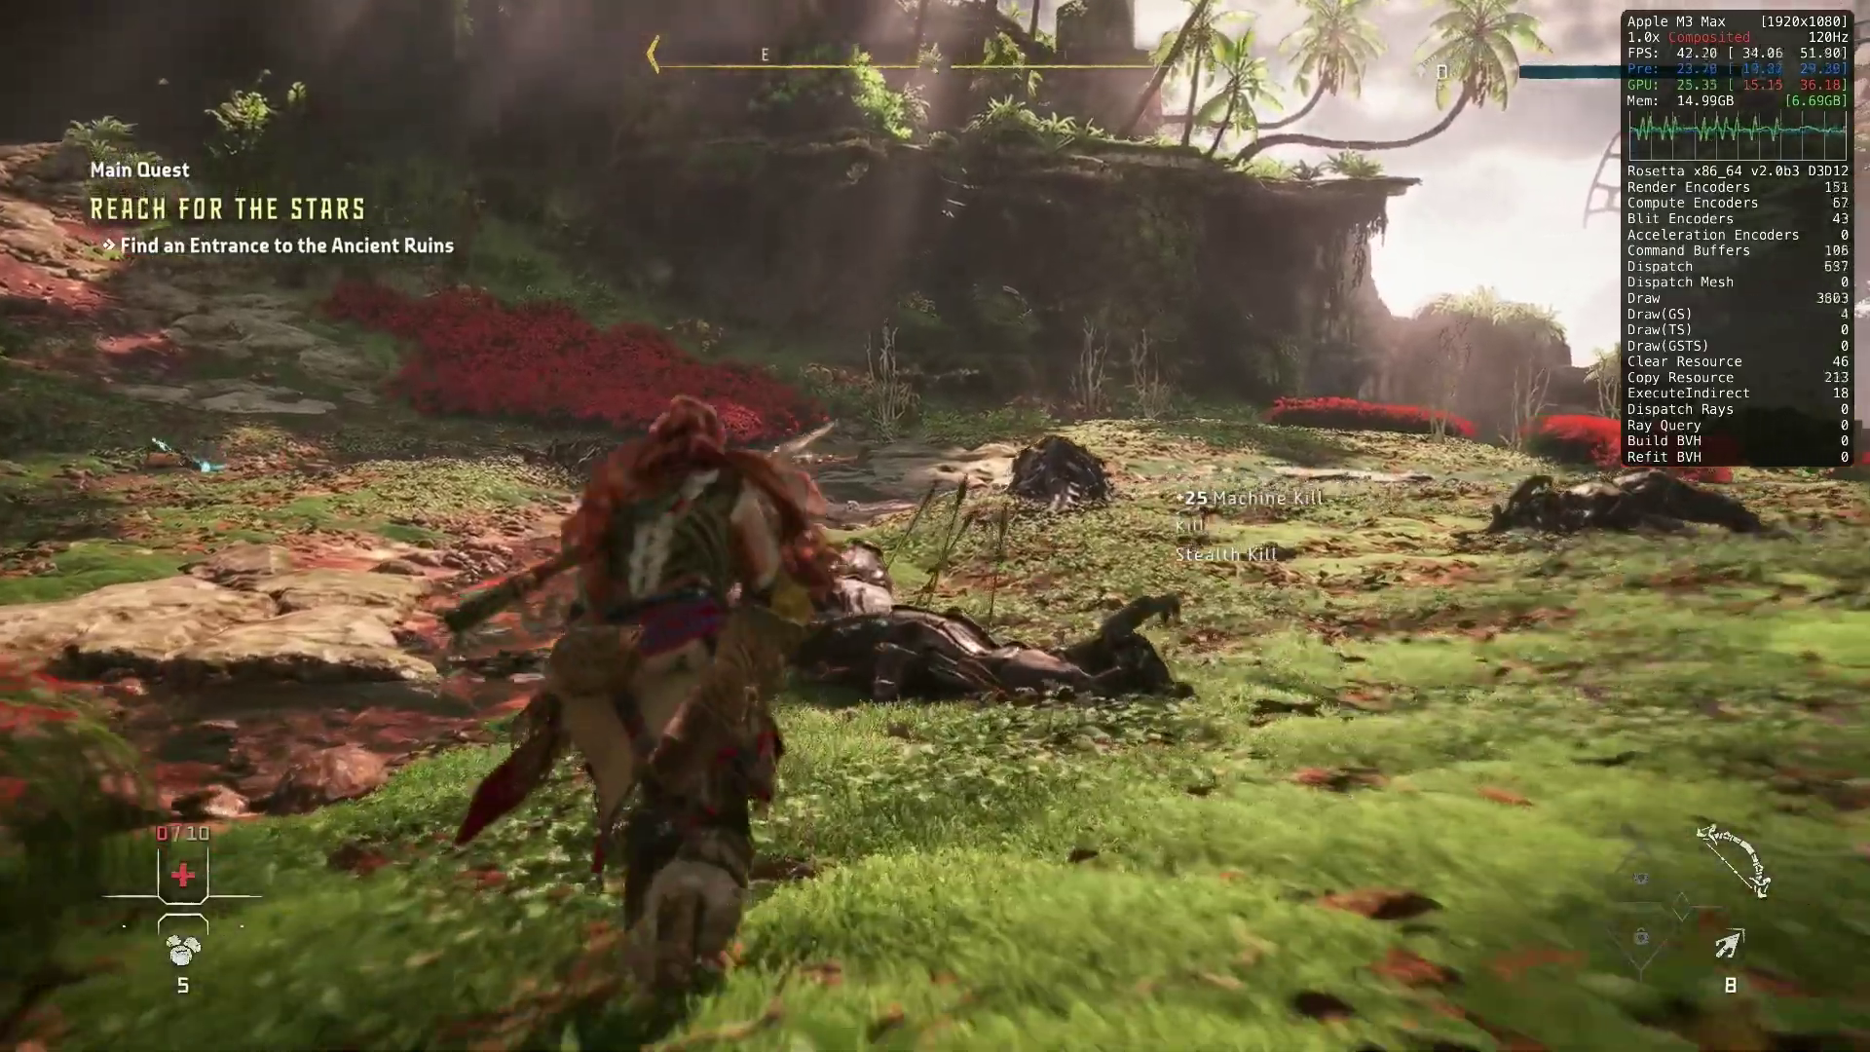
{"action": "key", "text": "w"}
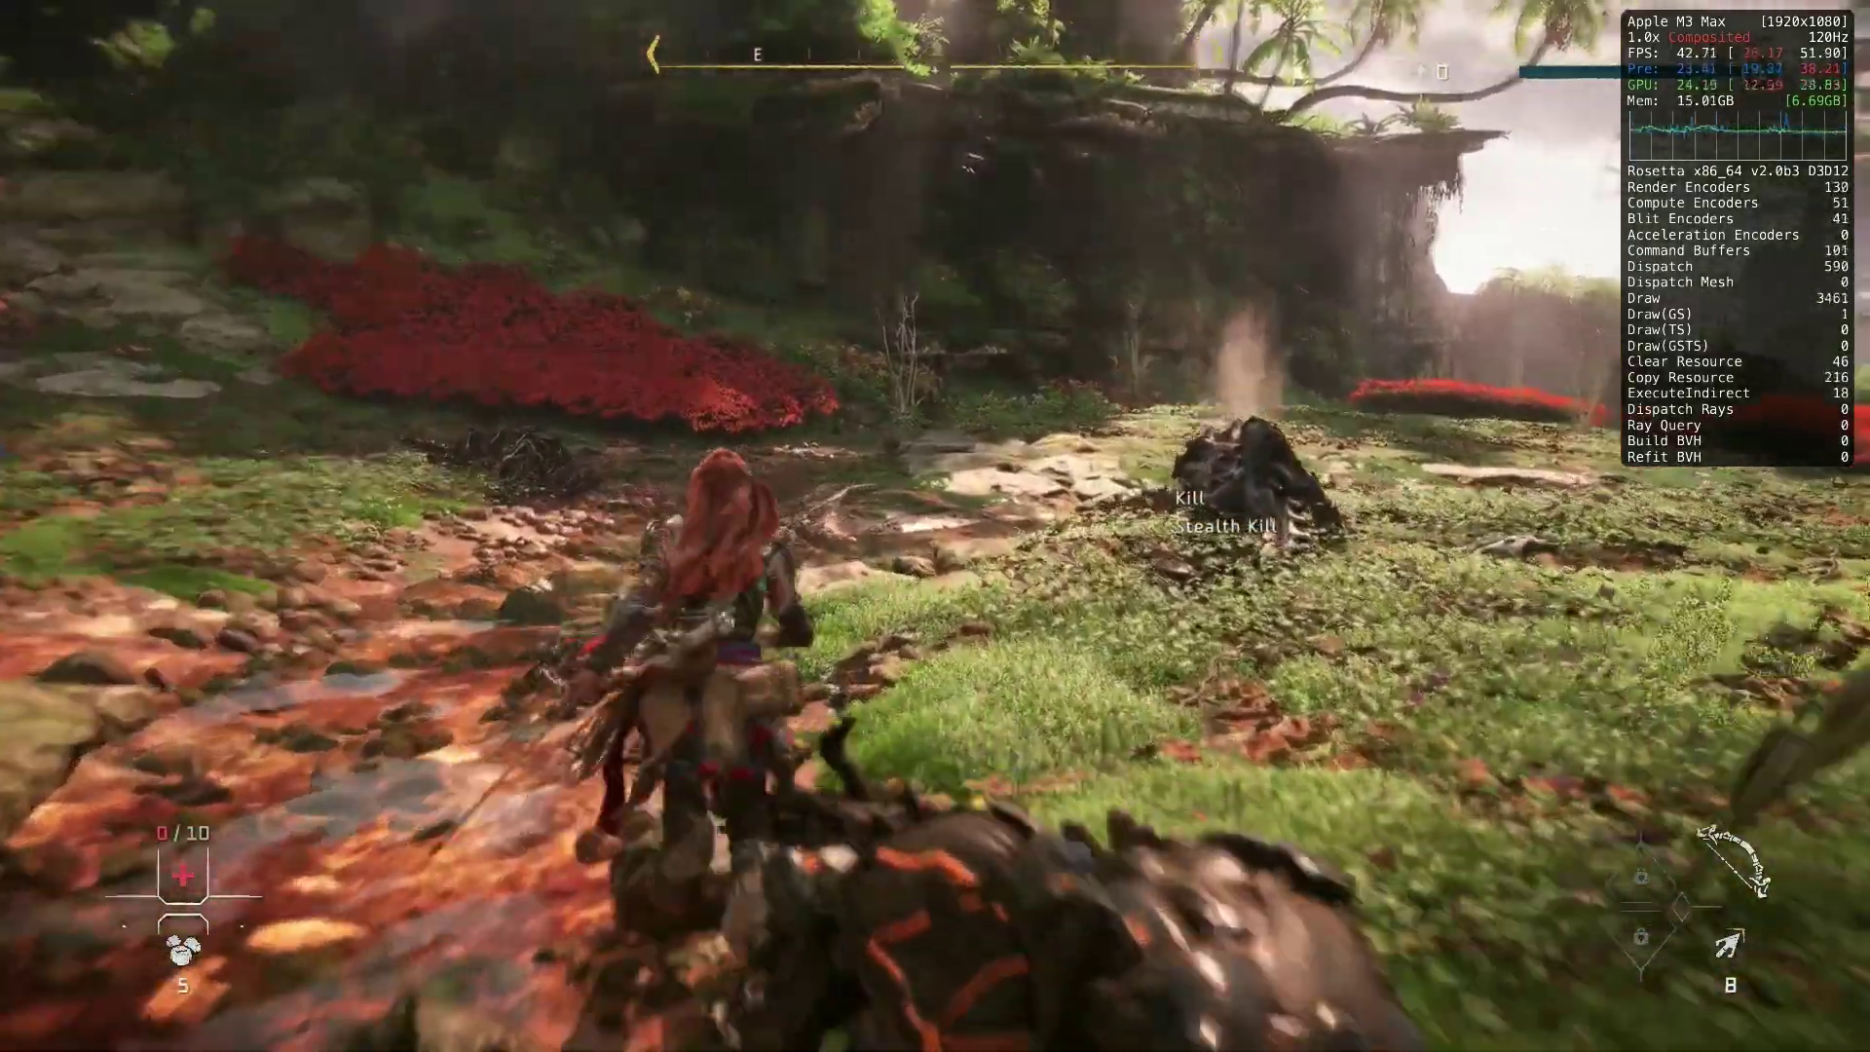
{"action": "key", "text": "w"}
{"action": "key", "text": "e"}
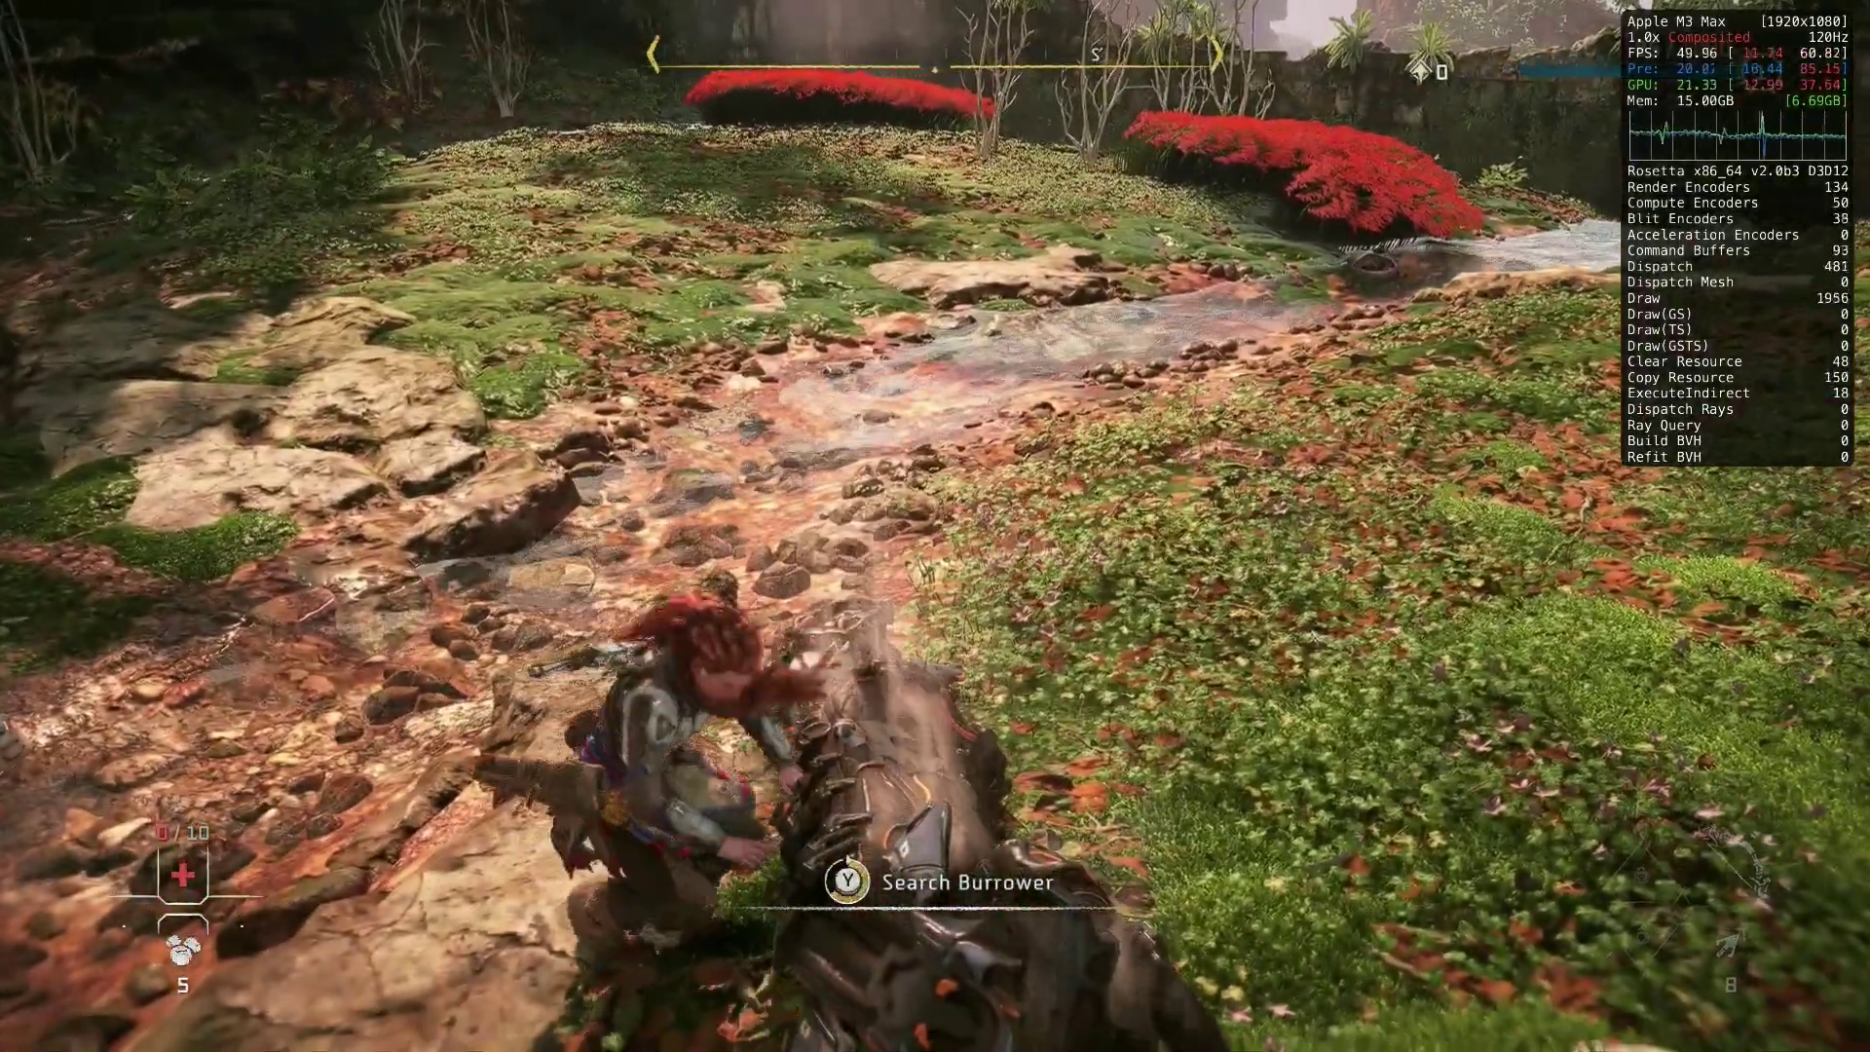
{"action": "key", "text": "y"}
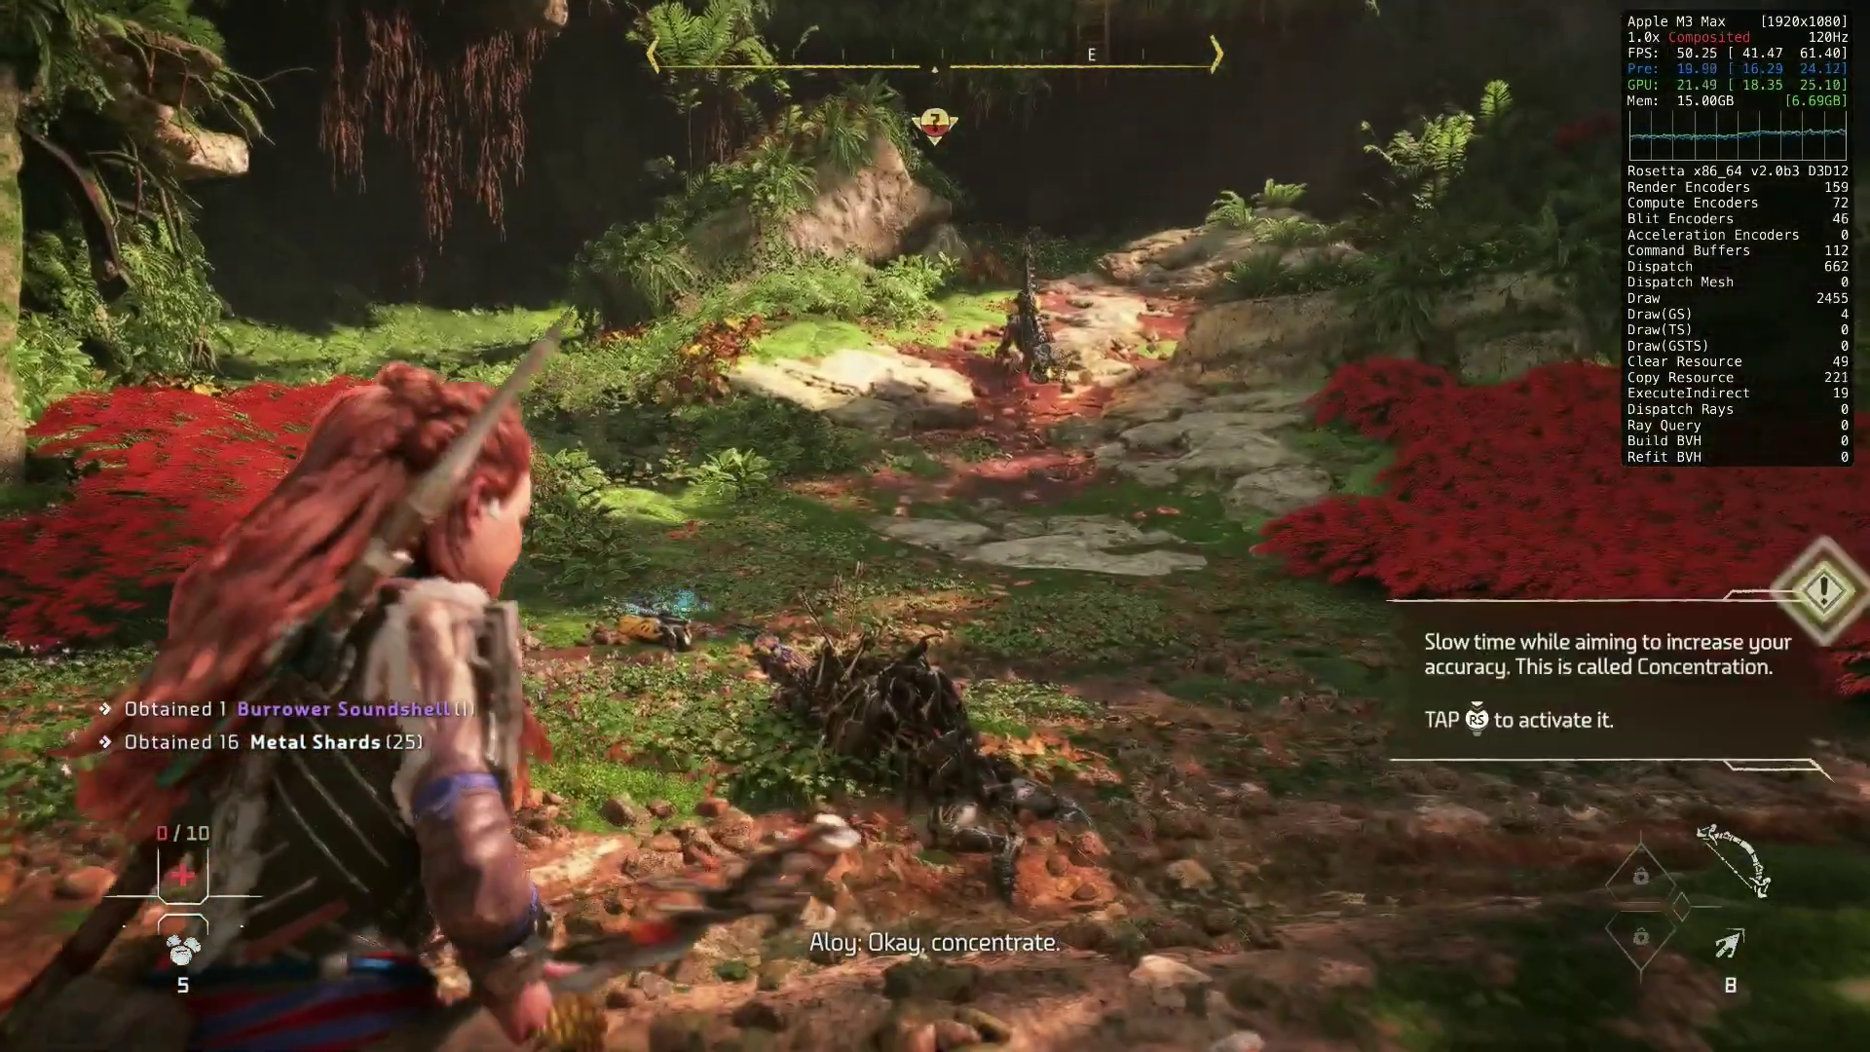
{"action": "right_click", "coordinate": [936, 526]}
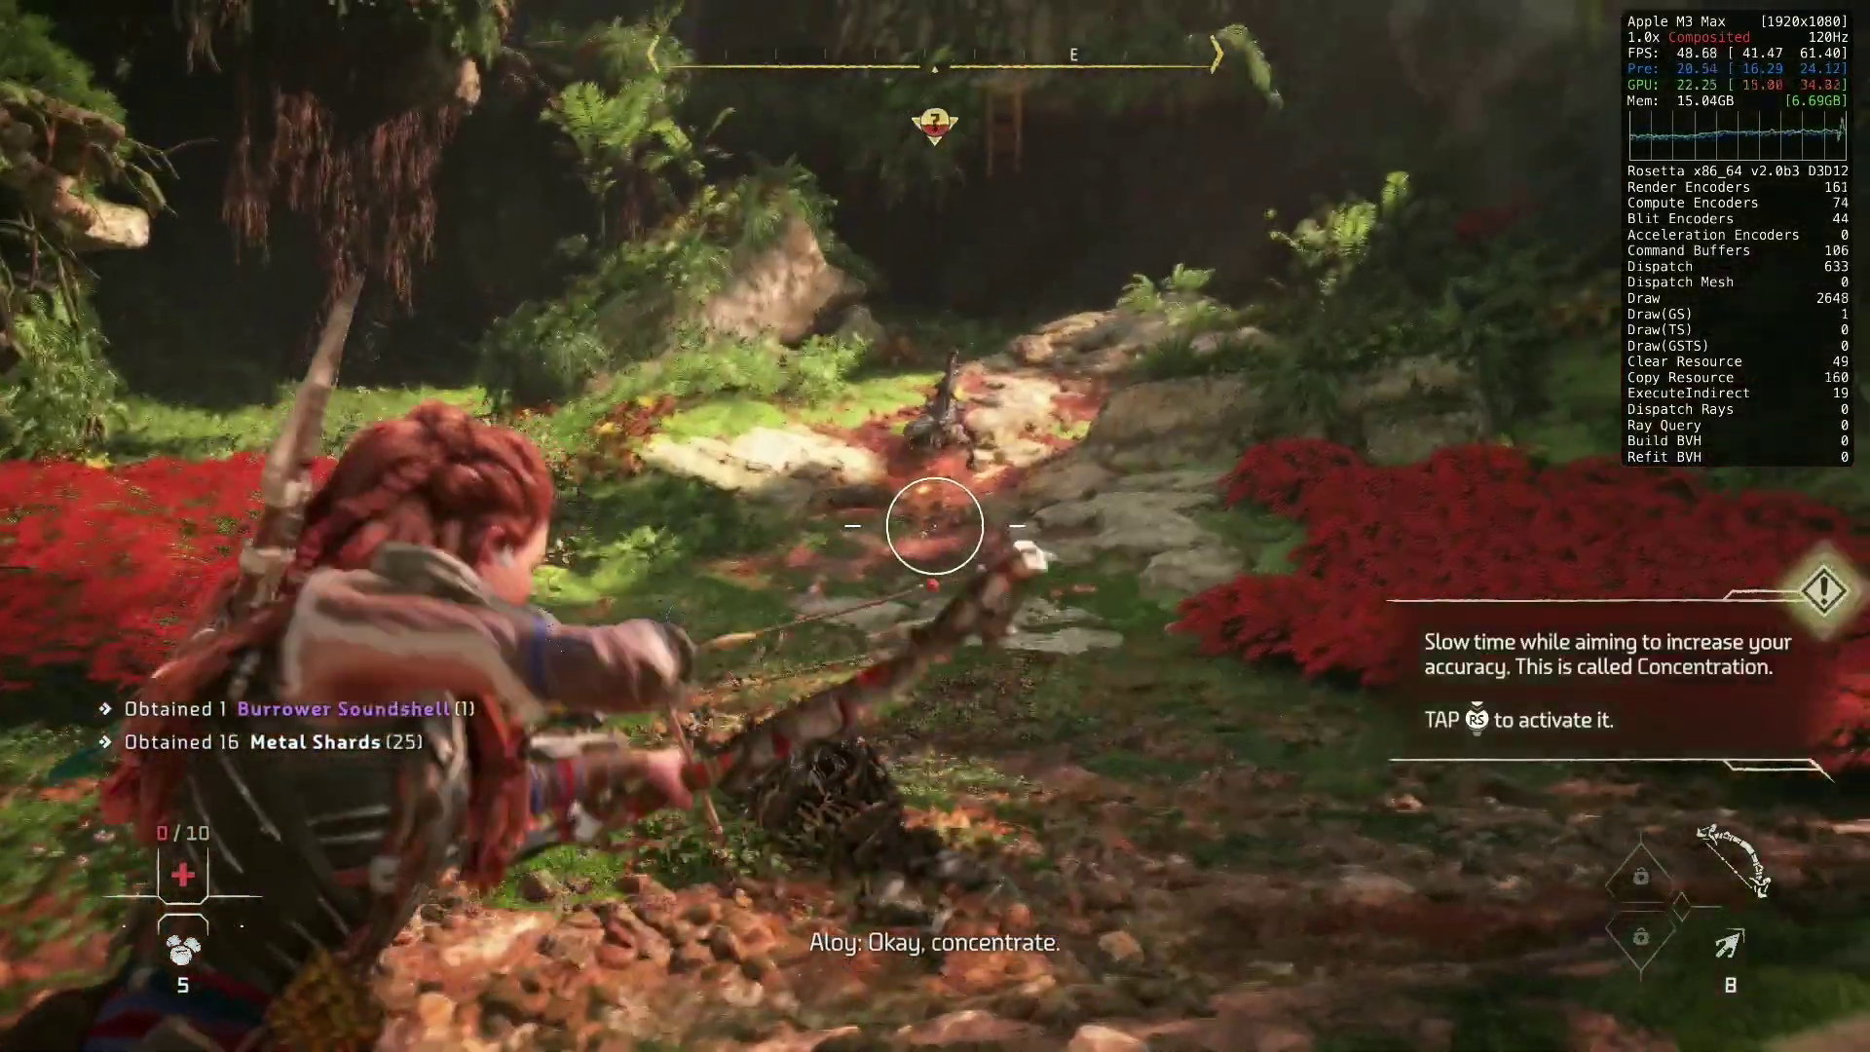
{"action": "key", "text": "w"}
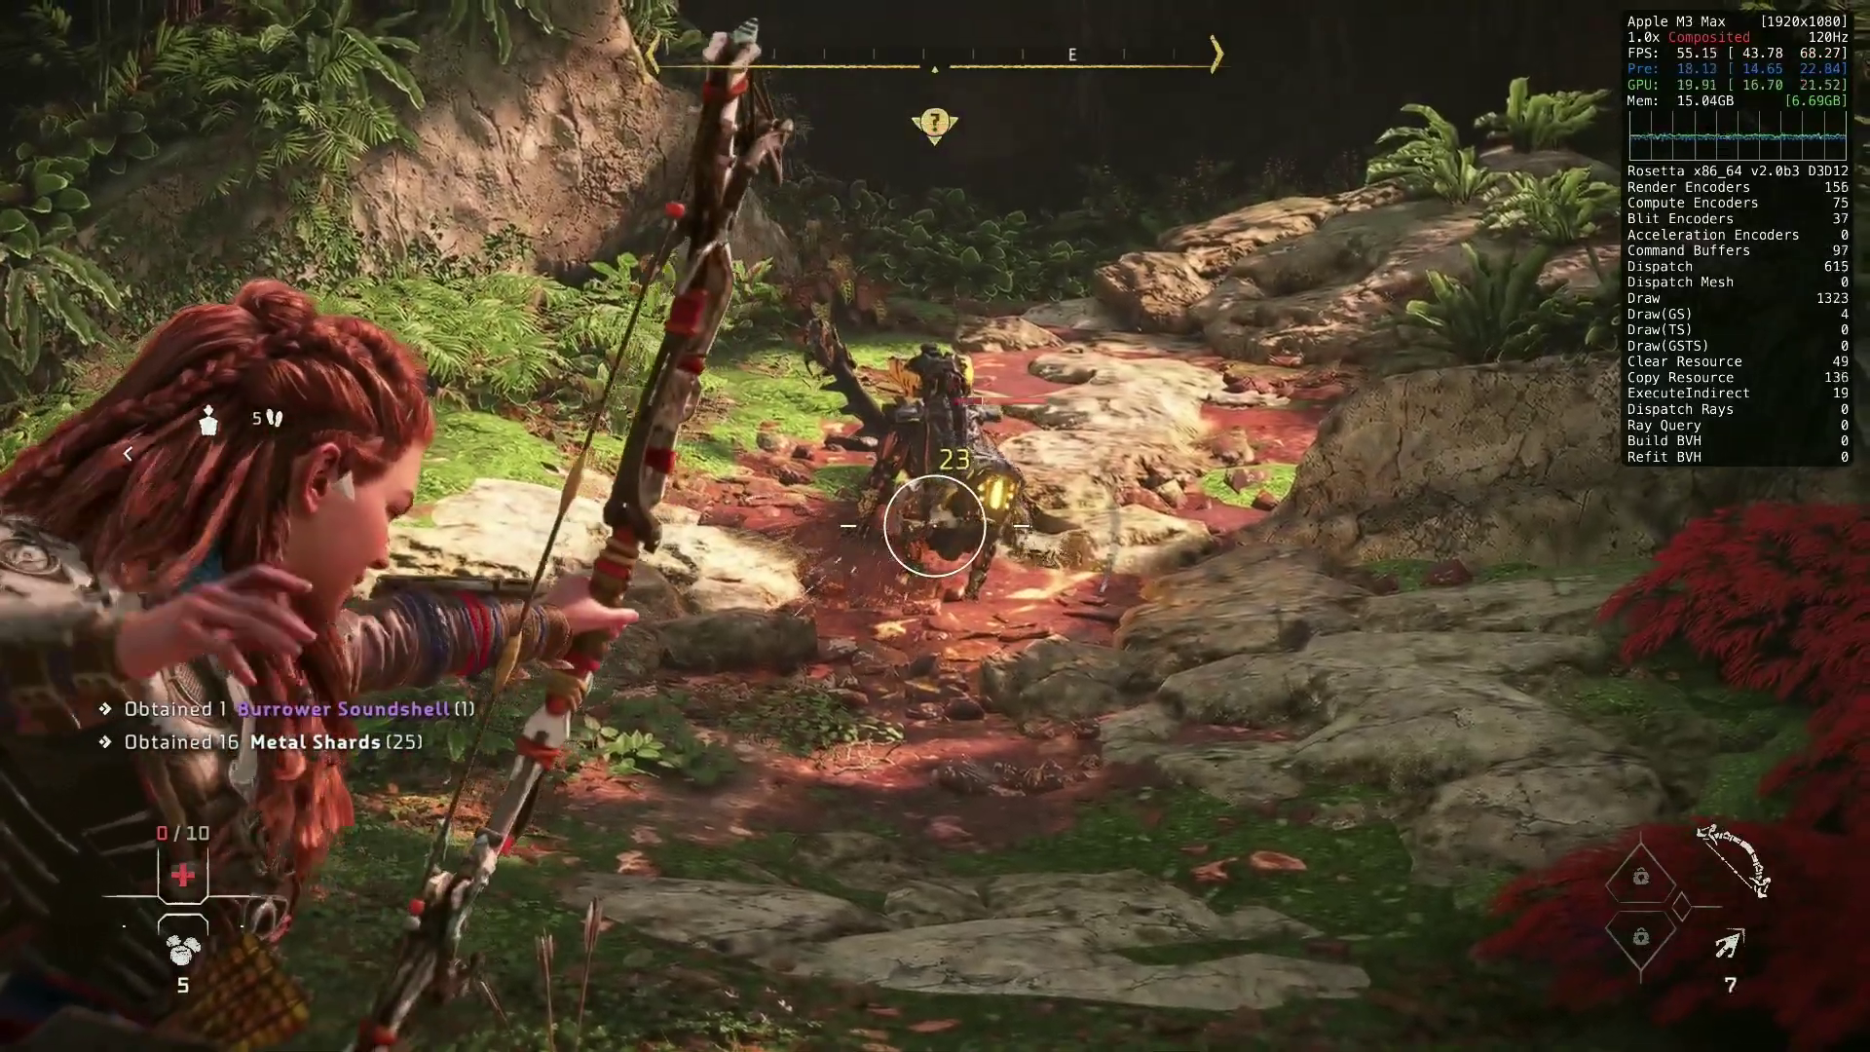
{"action": "left_click", "coordinate": [935, 526]}
{"action": "left_click", "coordinate": [936, 526]}
{"action": "key", "text": "w"}
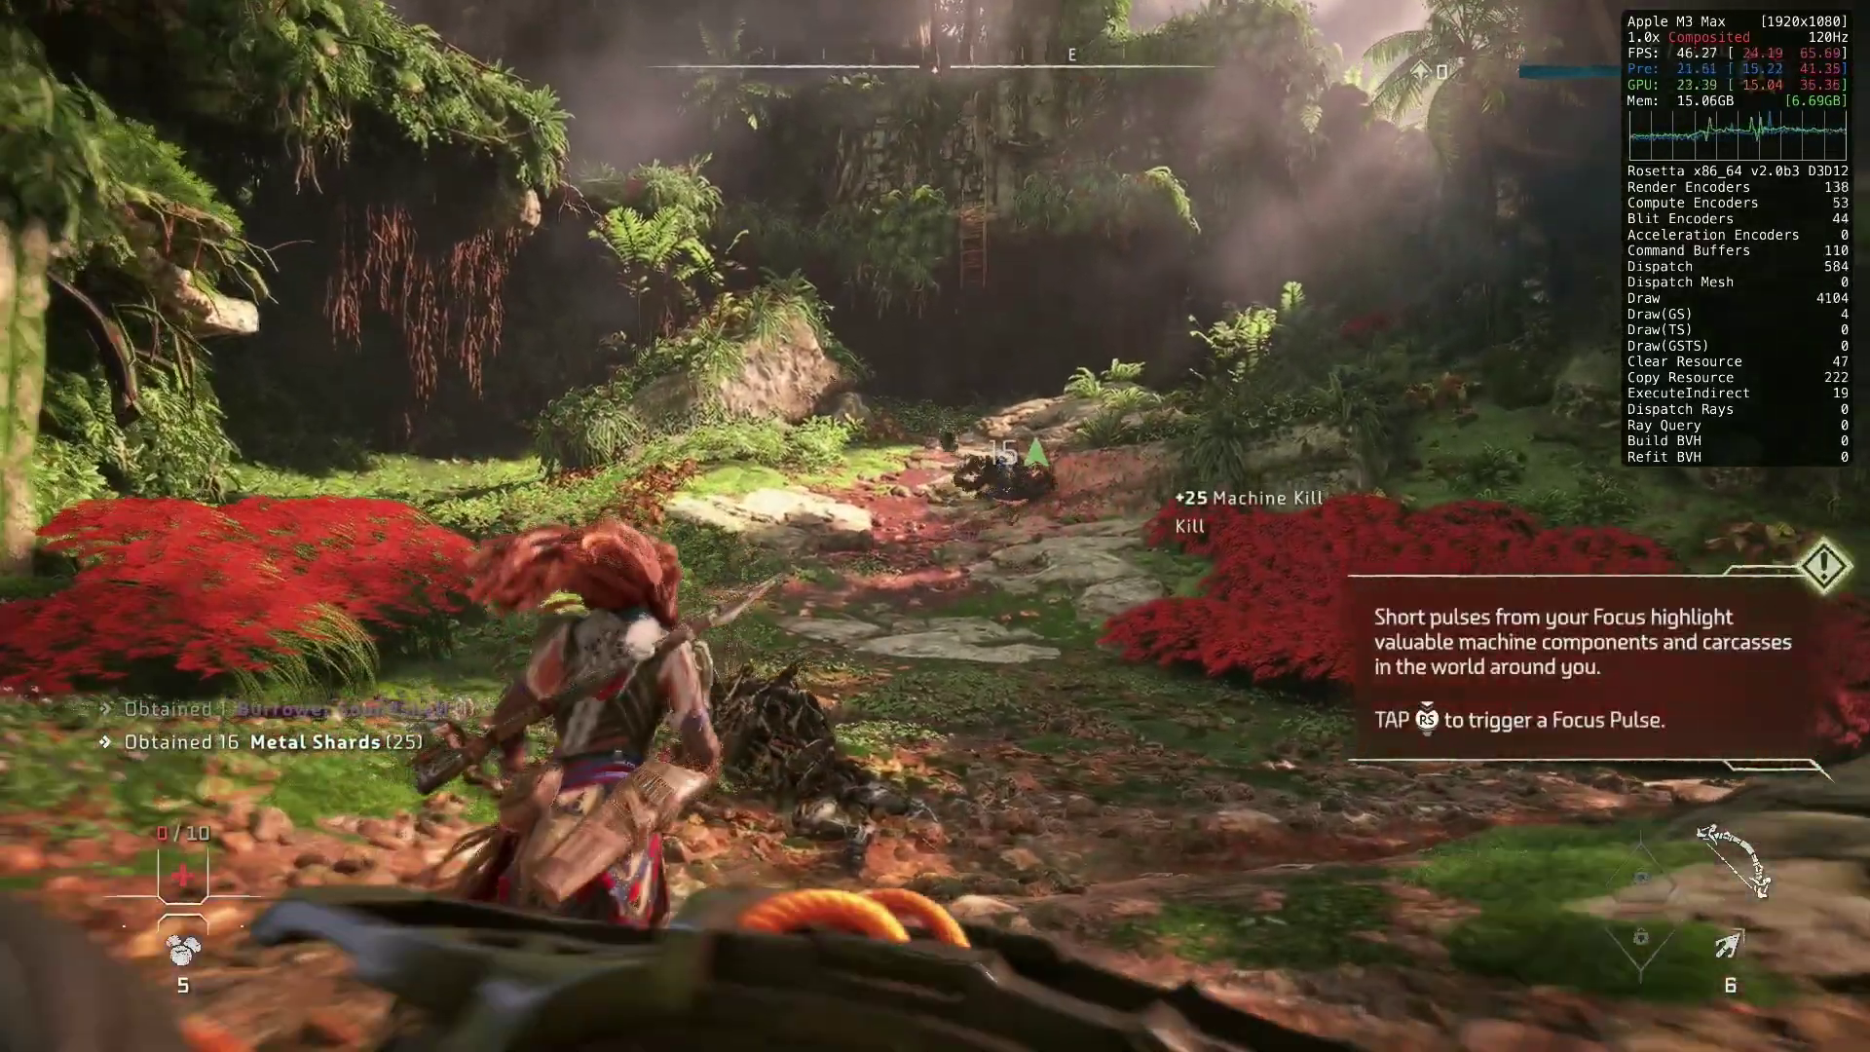
{"action": "key", "text": "v"}
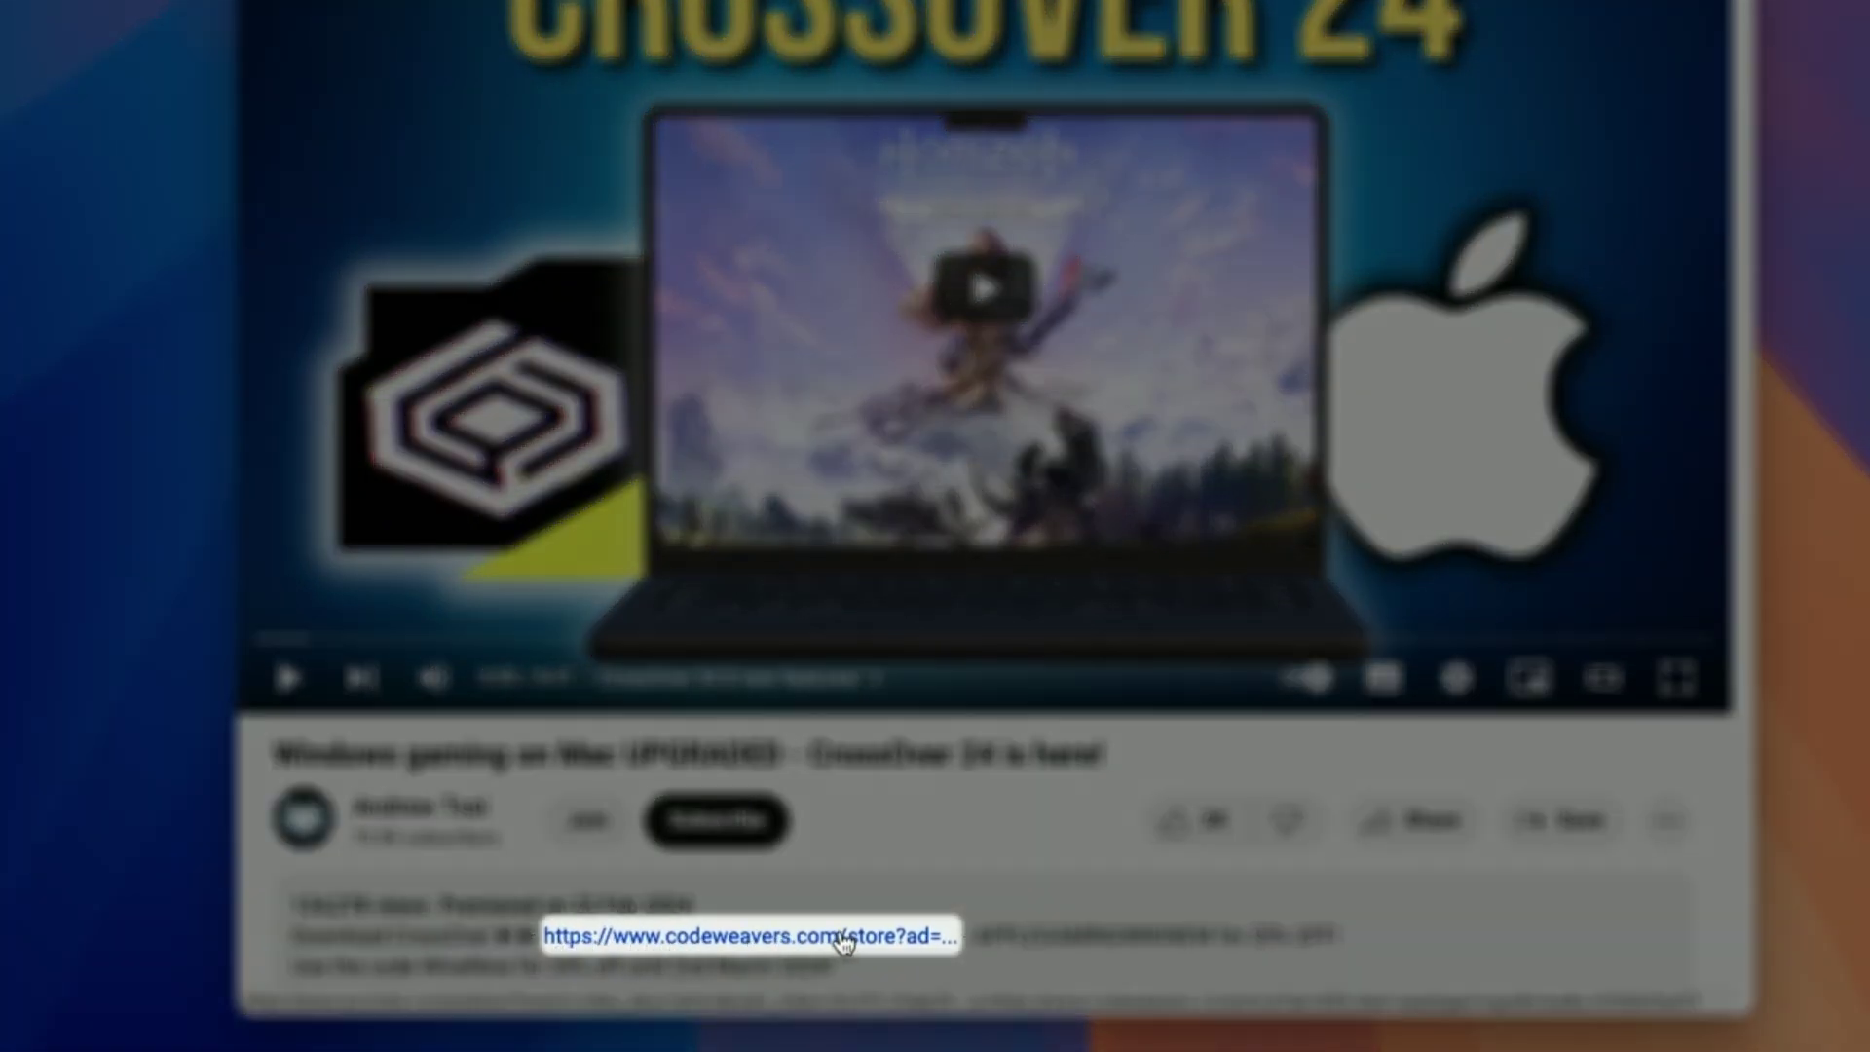
- Open the CodeWeavers store from the video description link and apply the promo code APPLEGAMINGWIKINEW
{"action": "left_click", "coordinate": [821, 936]}
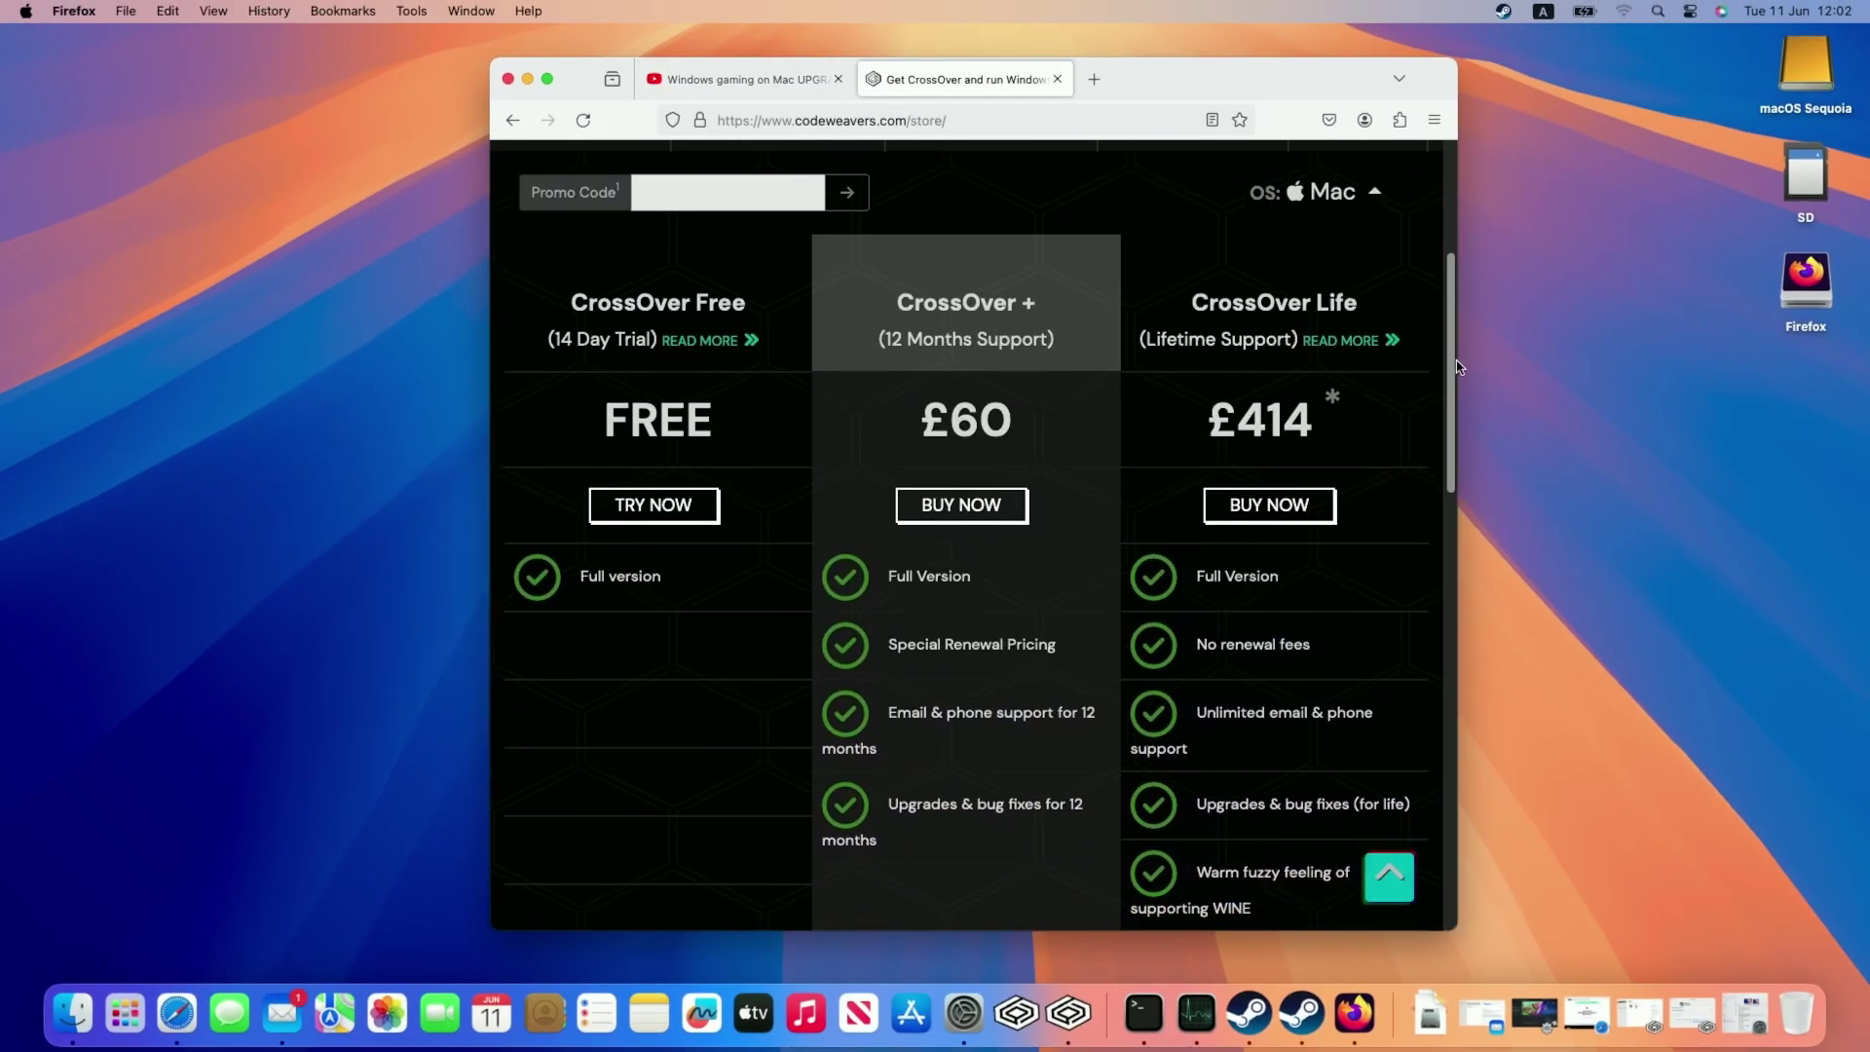
{"action": "left_click_drag", "start_coordinate": [1457, 367], "coordinate": [1458, 370]}
{"action": "left_click", "coordinate": [678, 180]}
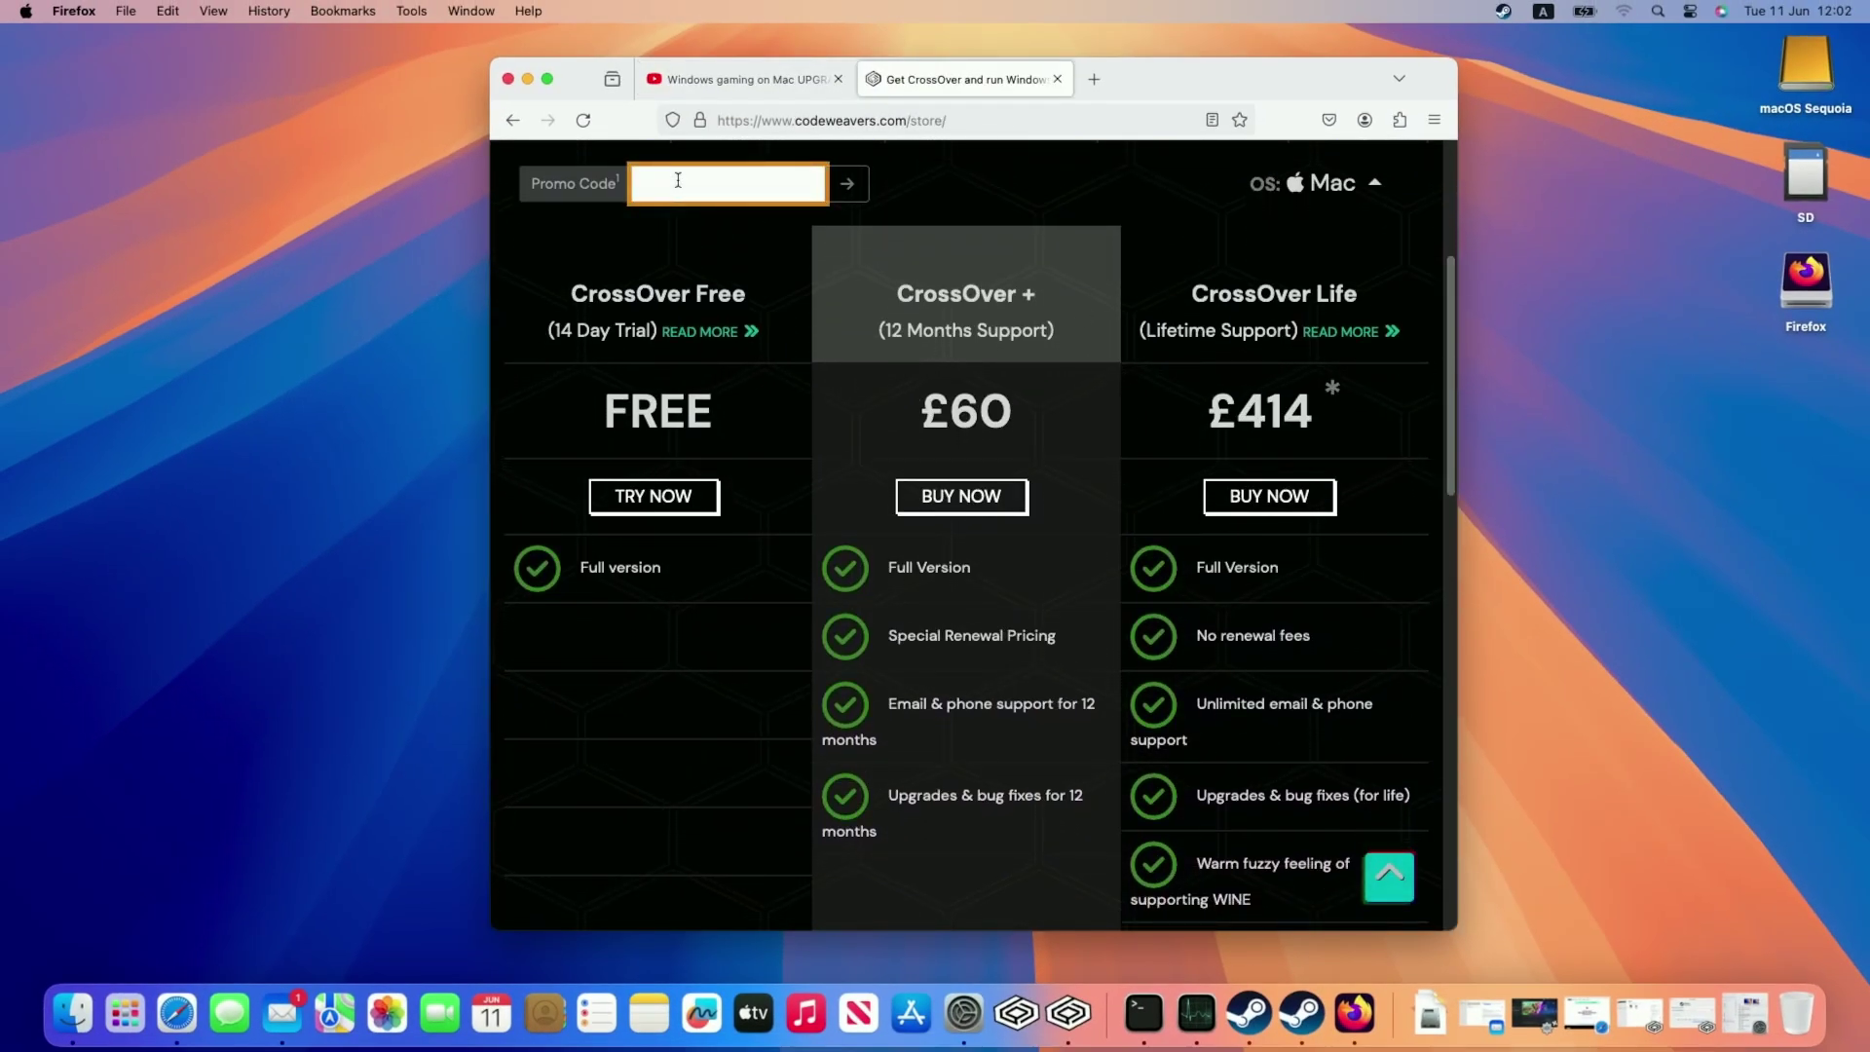
{"action": "type", "text": "APPLEGAMINGWIKINEW"}
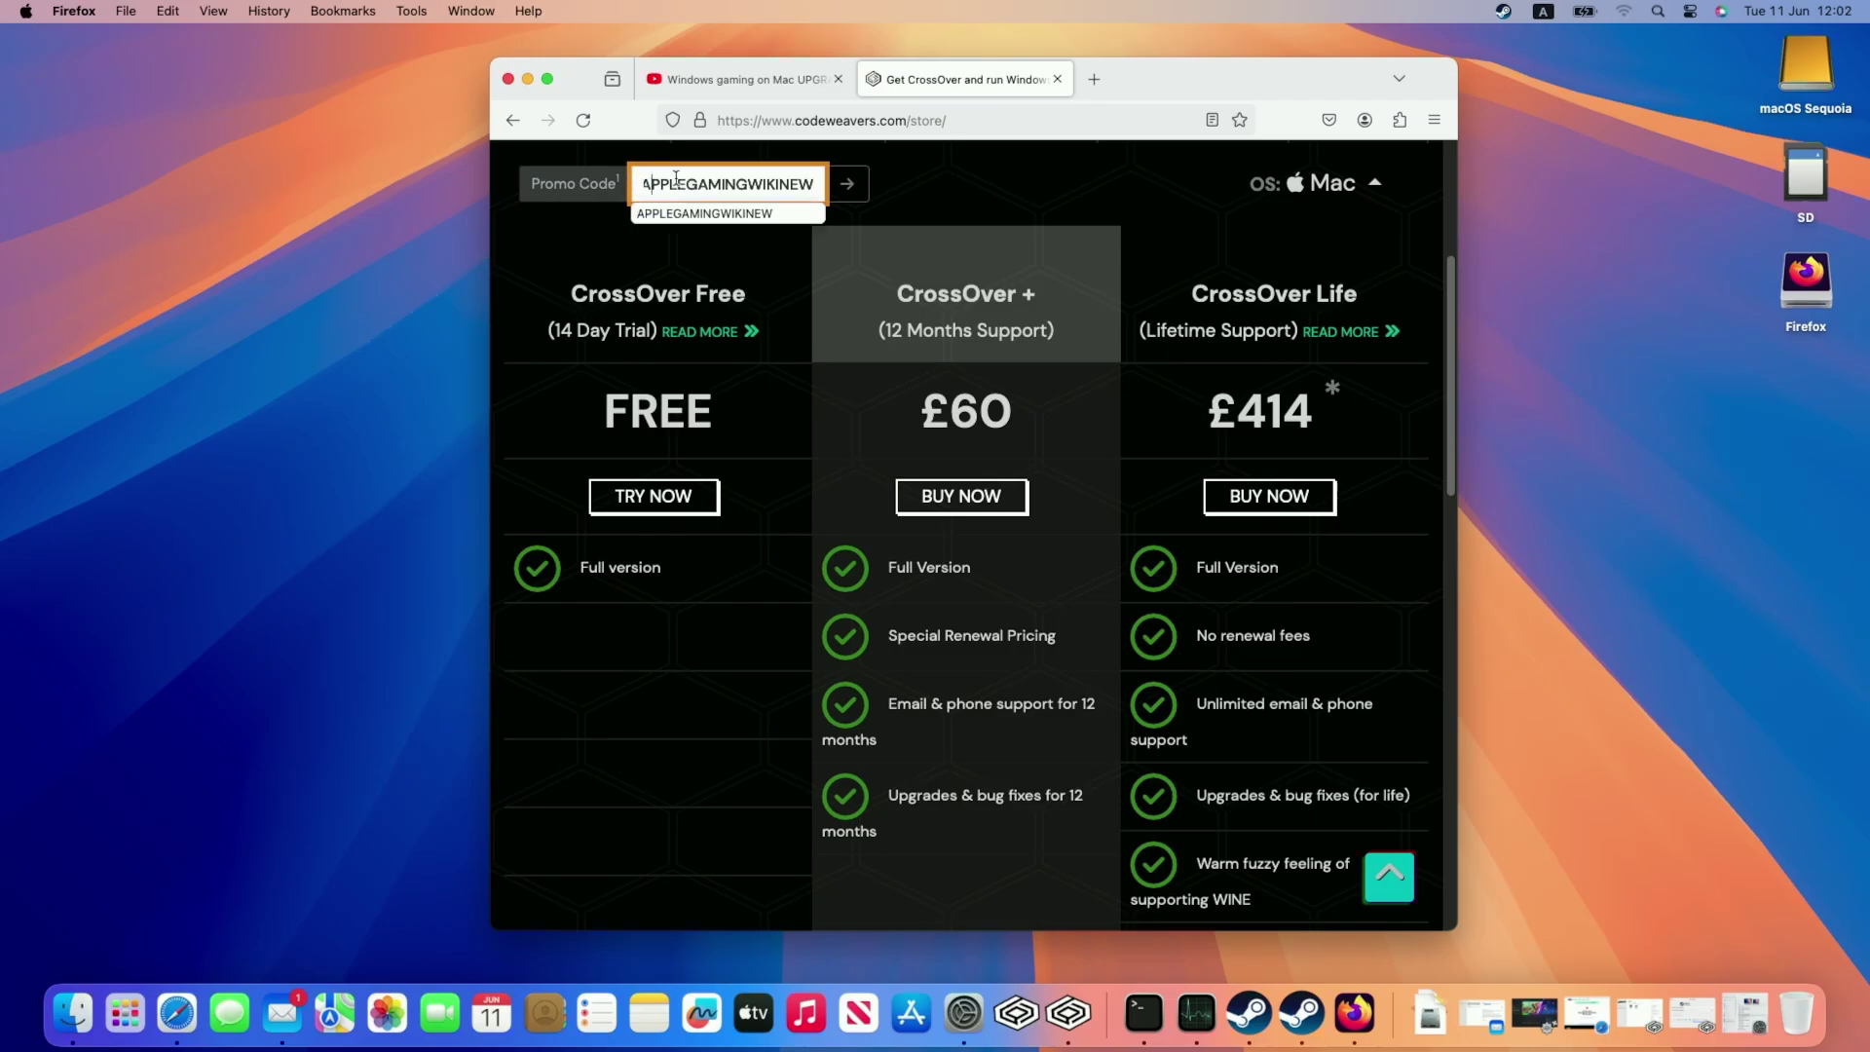
{"action": "double_click", "coordinate": [645, 182]}
{"action": "left_click", "coordinate": [846, 183]}
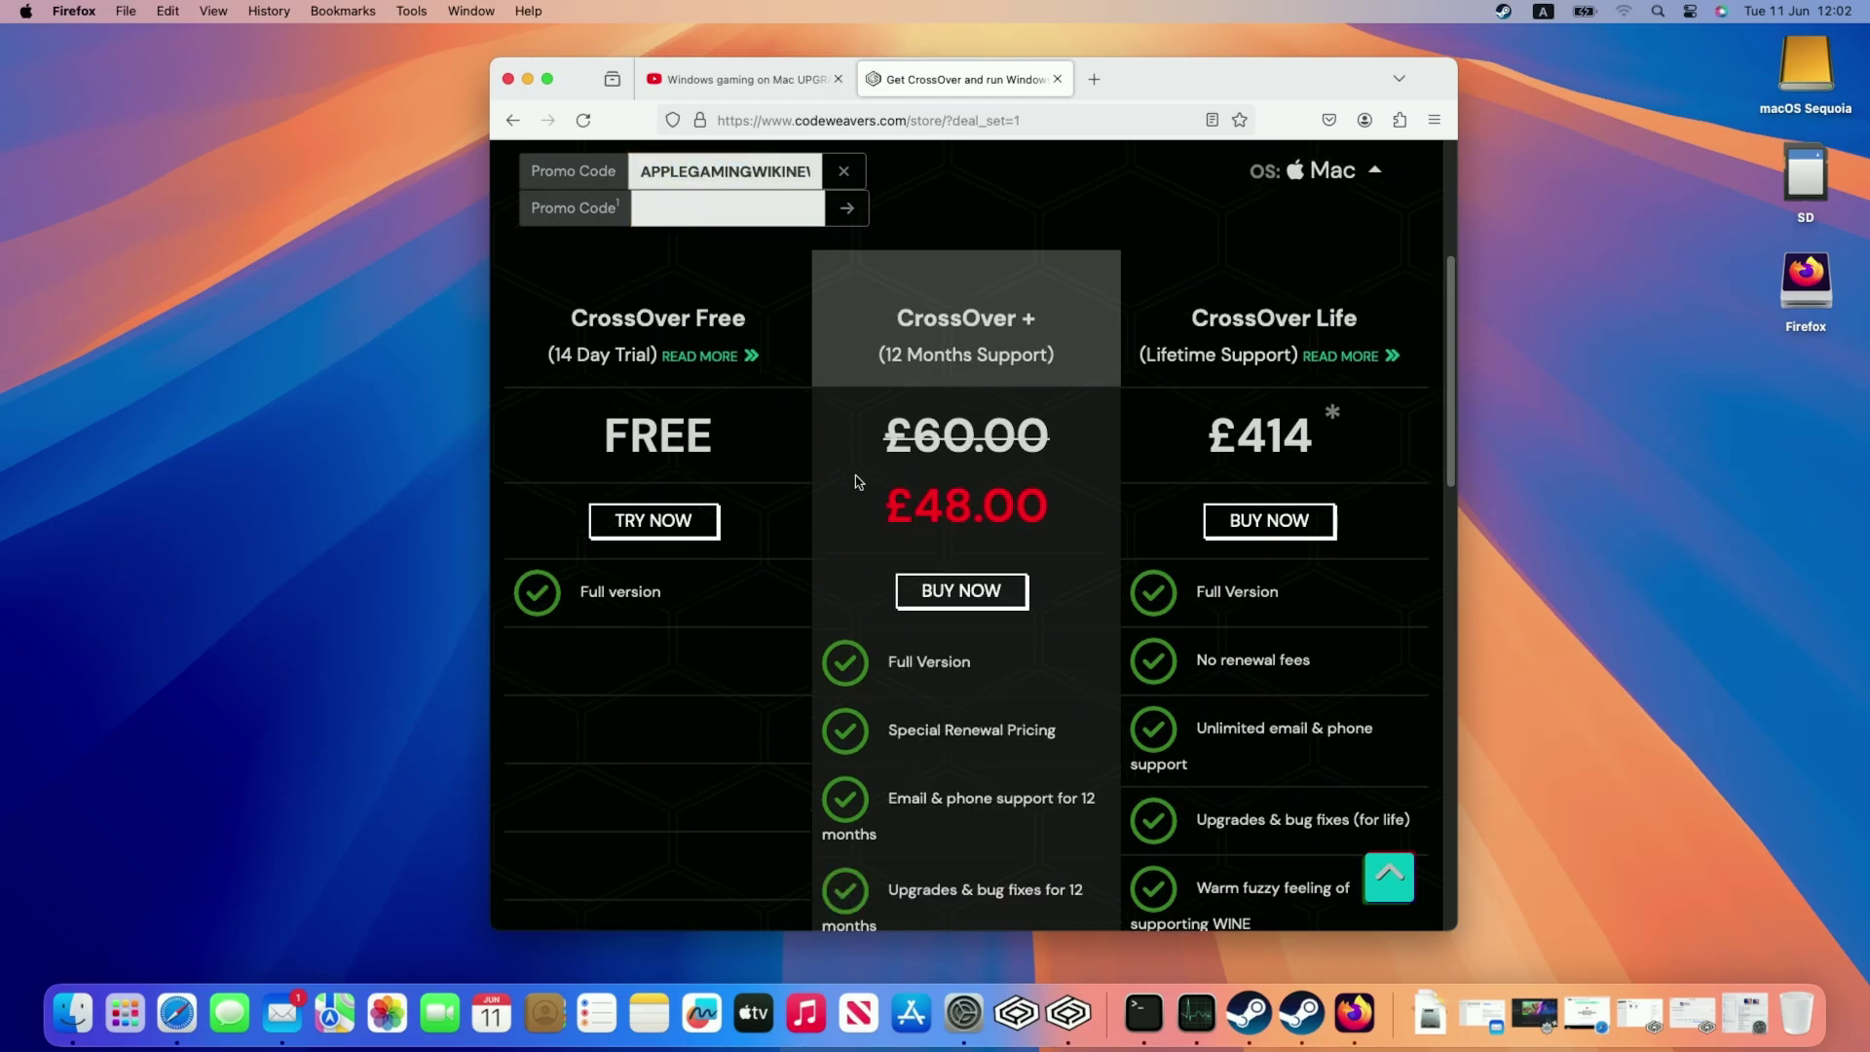
- Check the discounted price of the CrossOver + plan with 12 months of support
{"action": "left_click_drag", "start_coordinate": [882, 483], "coordinate": [1048, 509]}
{"action": "left_click", "coordinate": [1084, 516]}
{"action": "mouse_move", "coordinate": [883, 332]}
{"action": "left_mouse_down"}
{"action": "mouse_move", "coordinate": [1030, 322]}
{"action": "mouse_move", "coordinate": [902, 315]}
{"action": "left_mouse_up"}
{"action": "left_click", "coordinate": [901, 314]}
- Open the download form for the CrossOver Free 14-day trial
{"action": "left_click_drag", "start_coordinate": [538, 305], "coordinate": [744, 379]}
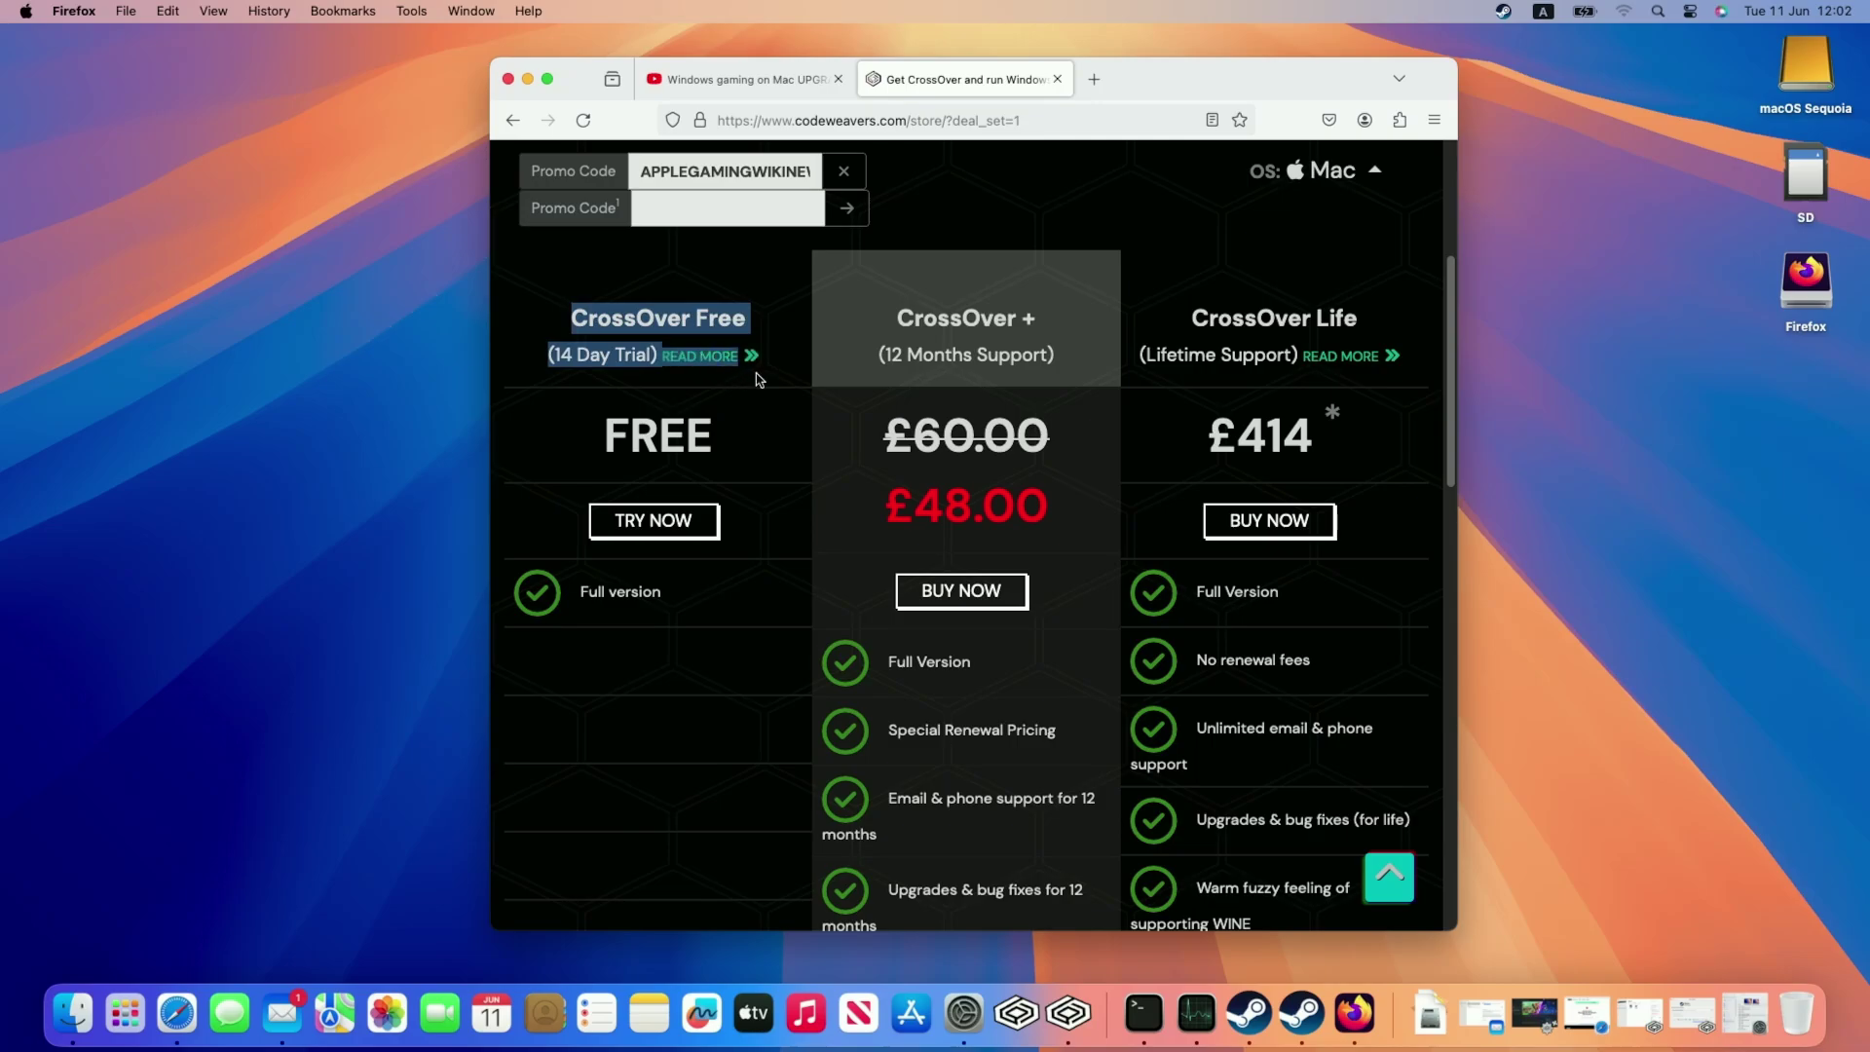
{"action": "left_click", "coordinate": [668, 319]}
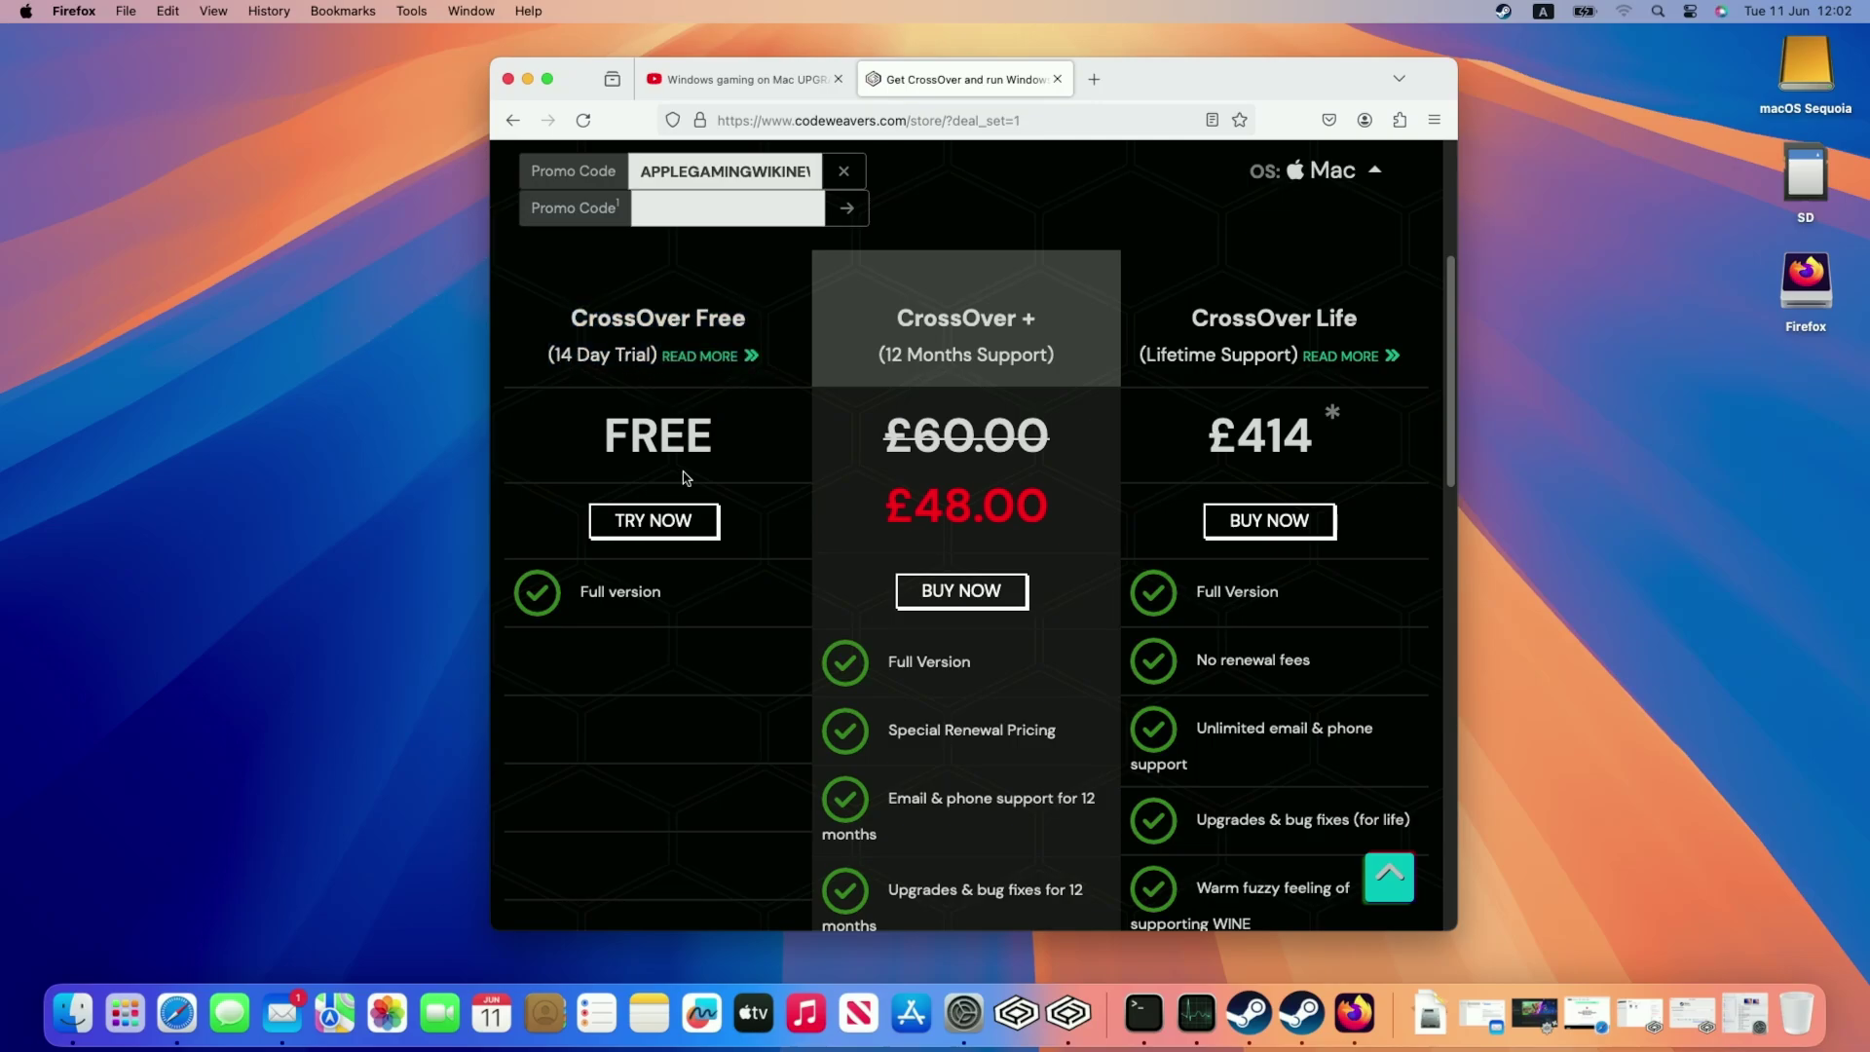
{"action": "left_click", "coordinate": [696, 521]}
{"action": "scroll", "coordinate": [1429, 388], "scroll_direction": "down", "scroll_amount": 5}
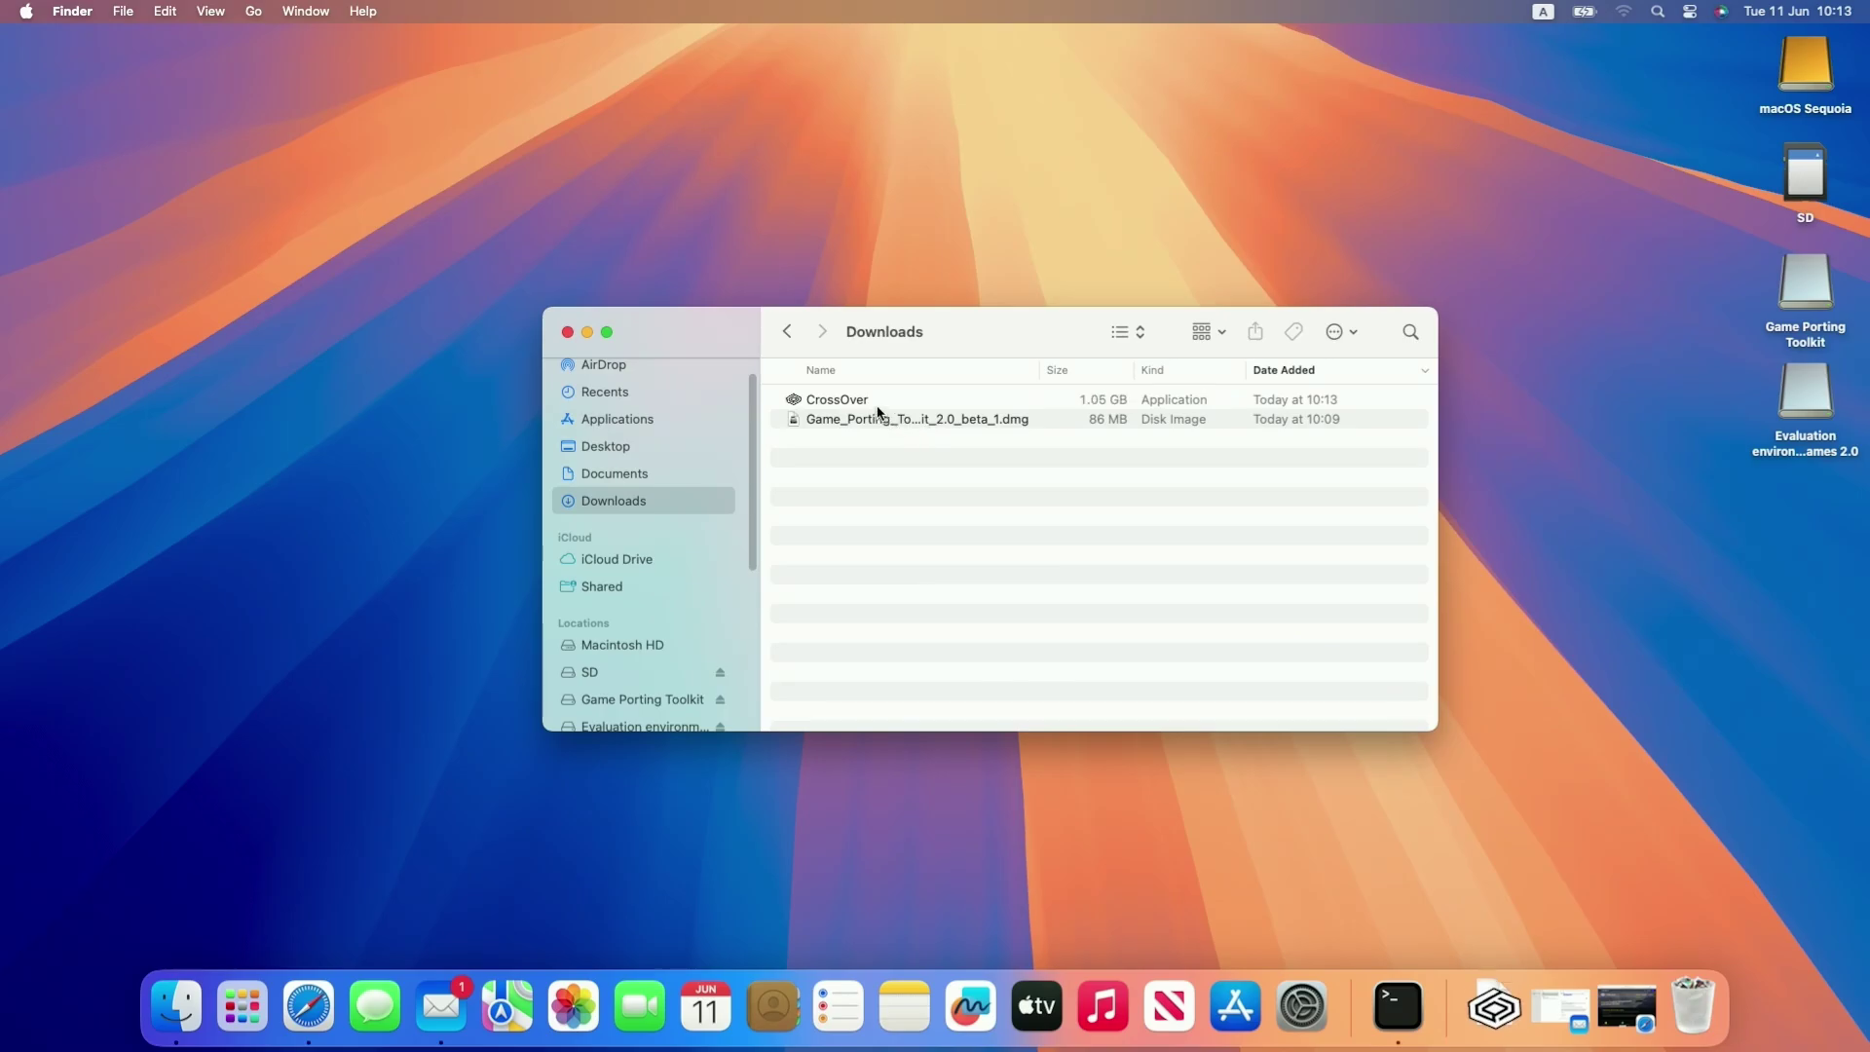
- Move the downloaded CrossOver application from the Downloads folder into the Applications folder in Finder
{"action": "left_click", "coordinate": [839, 407]}
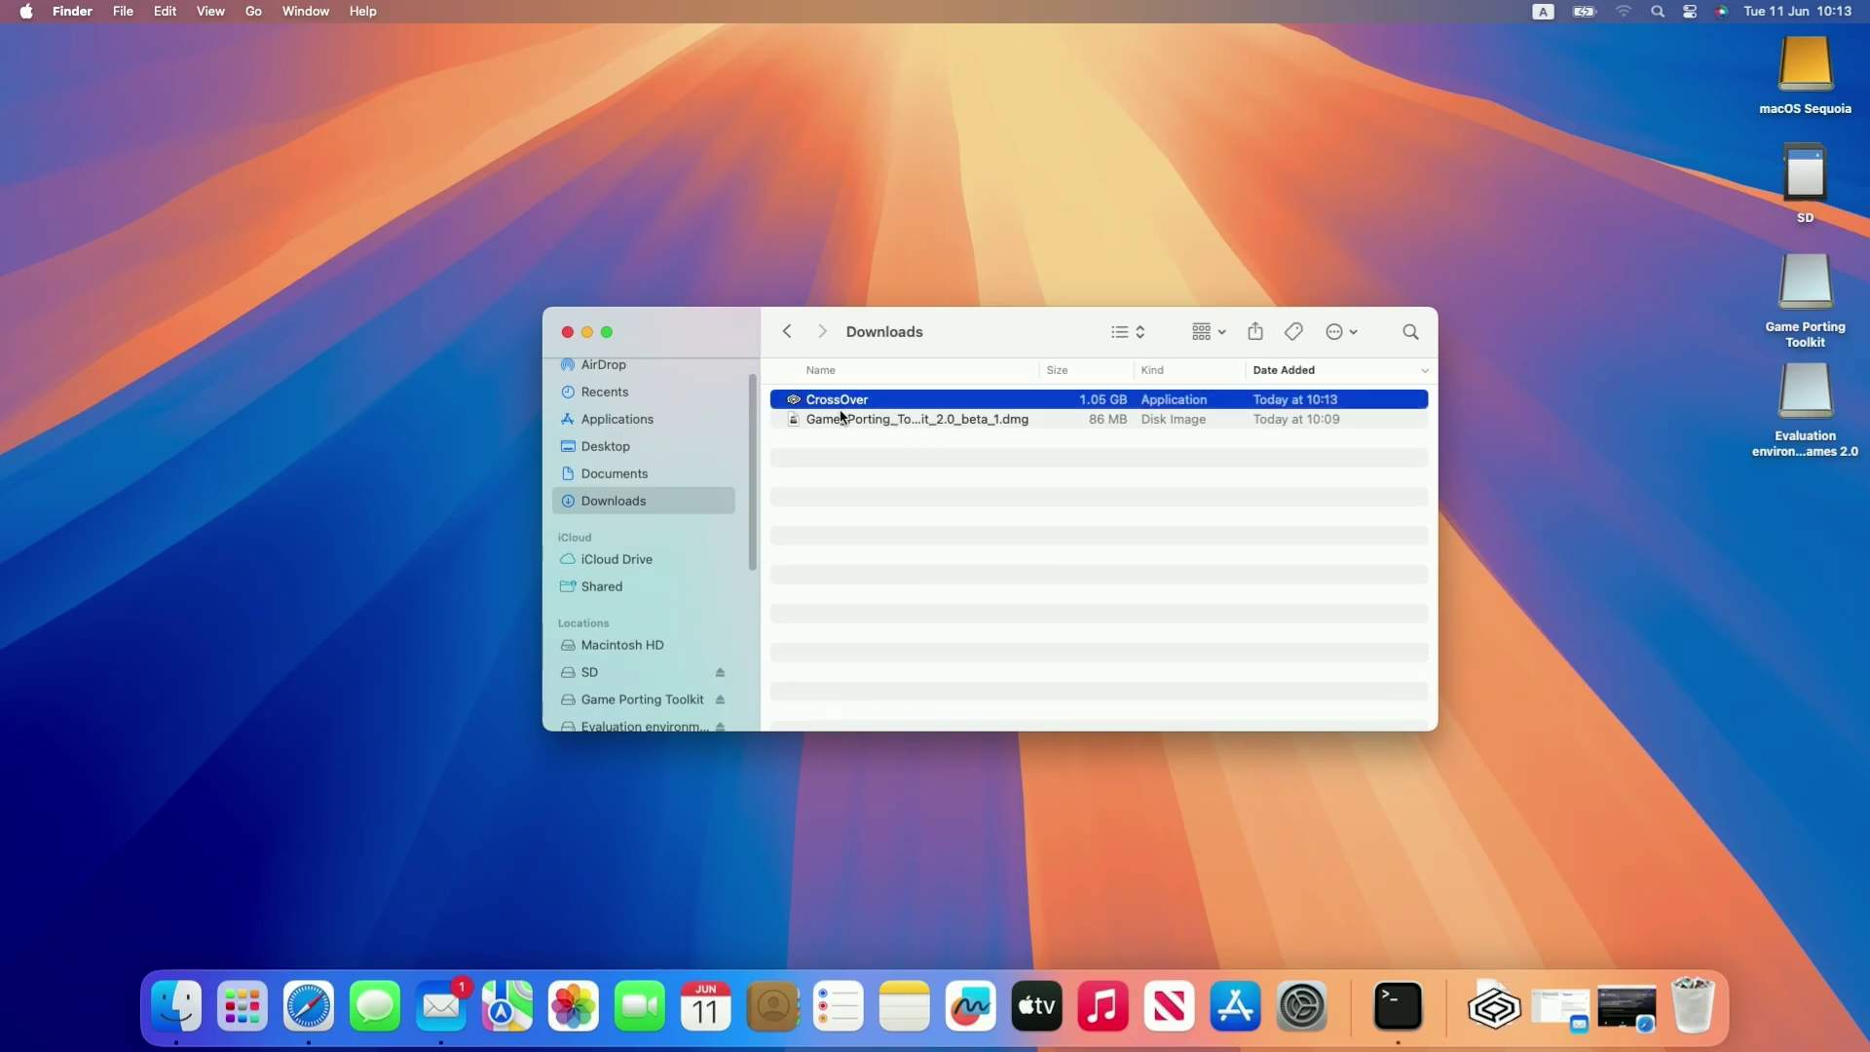
{"action": "left_click_drag", "start_coordinate": [848, 401], "coordinate": [1028, 552]}
- Launch CrossOver from the Applications folder and install Rosetta for it
{"action": "double_click", "coordinate": [1038, 546]}
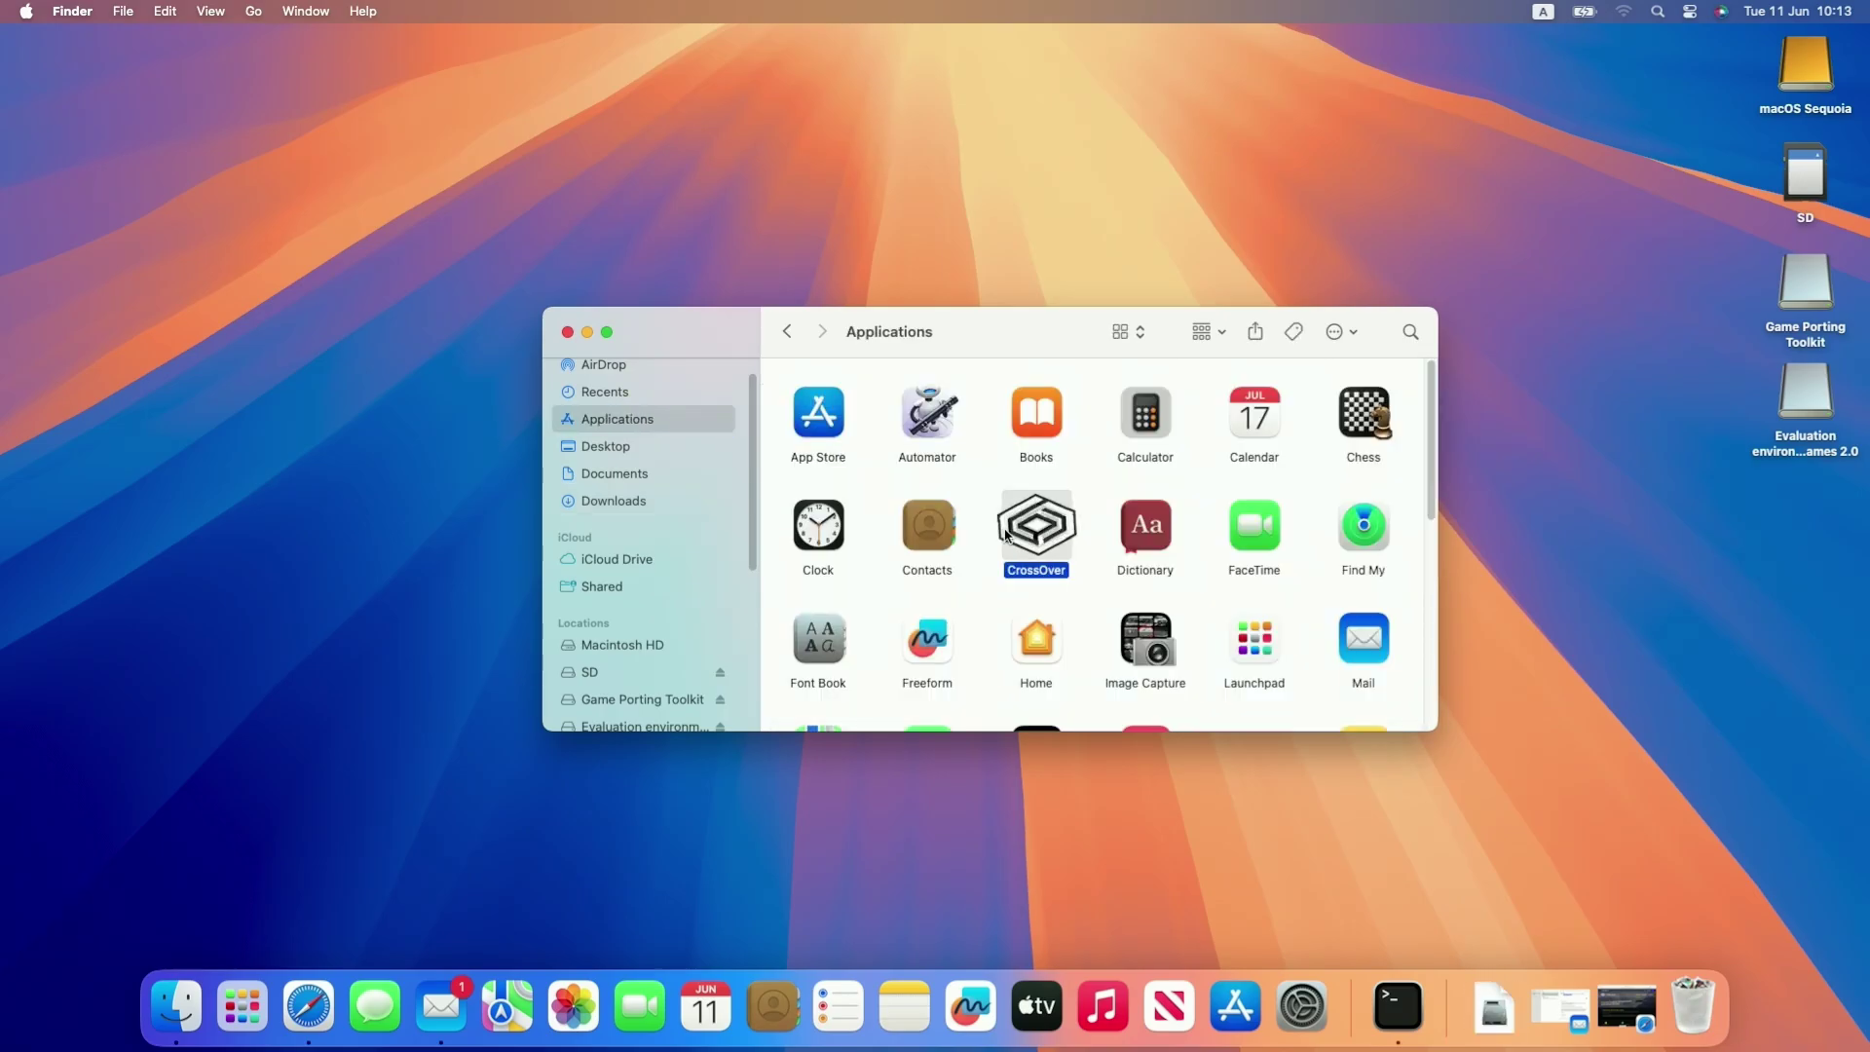
{"action": "left_click", "coordinate": [992, 429]}
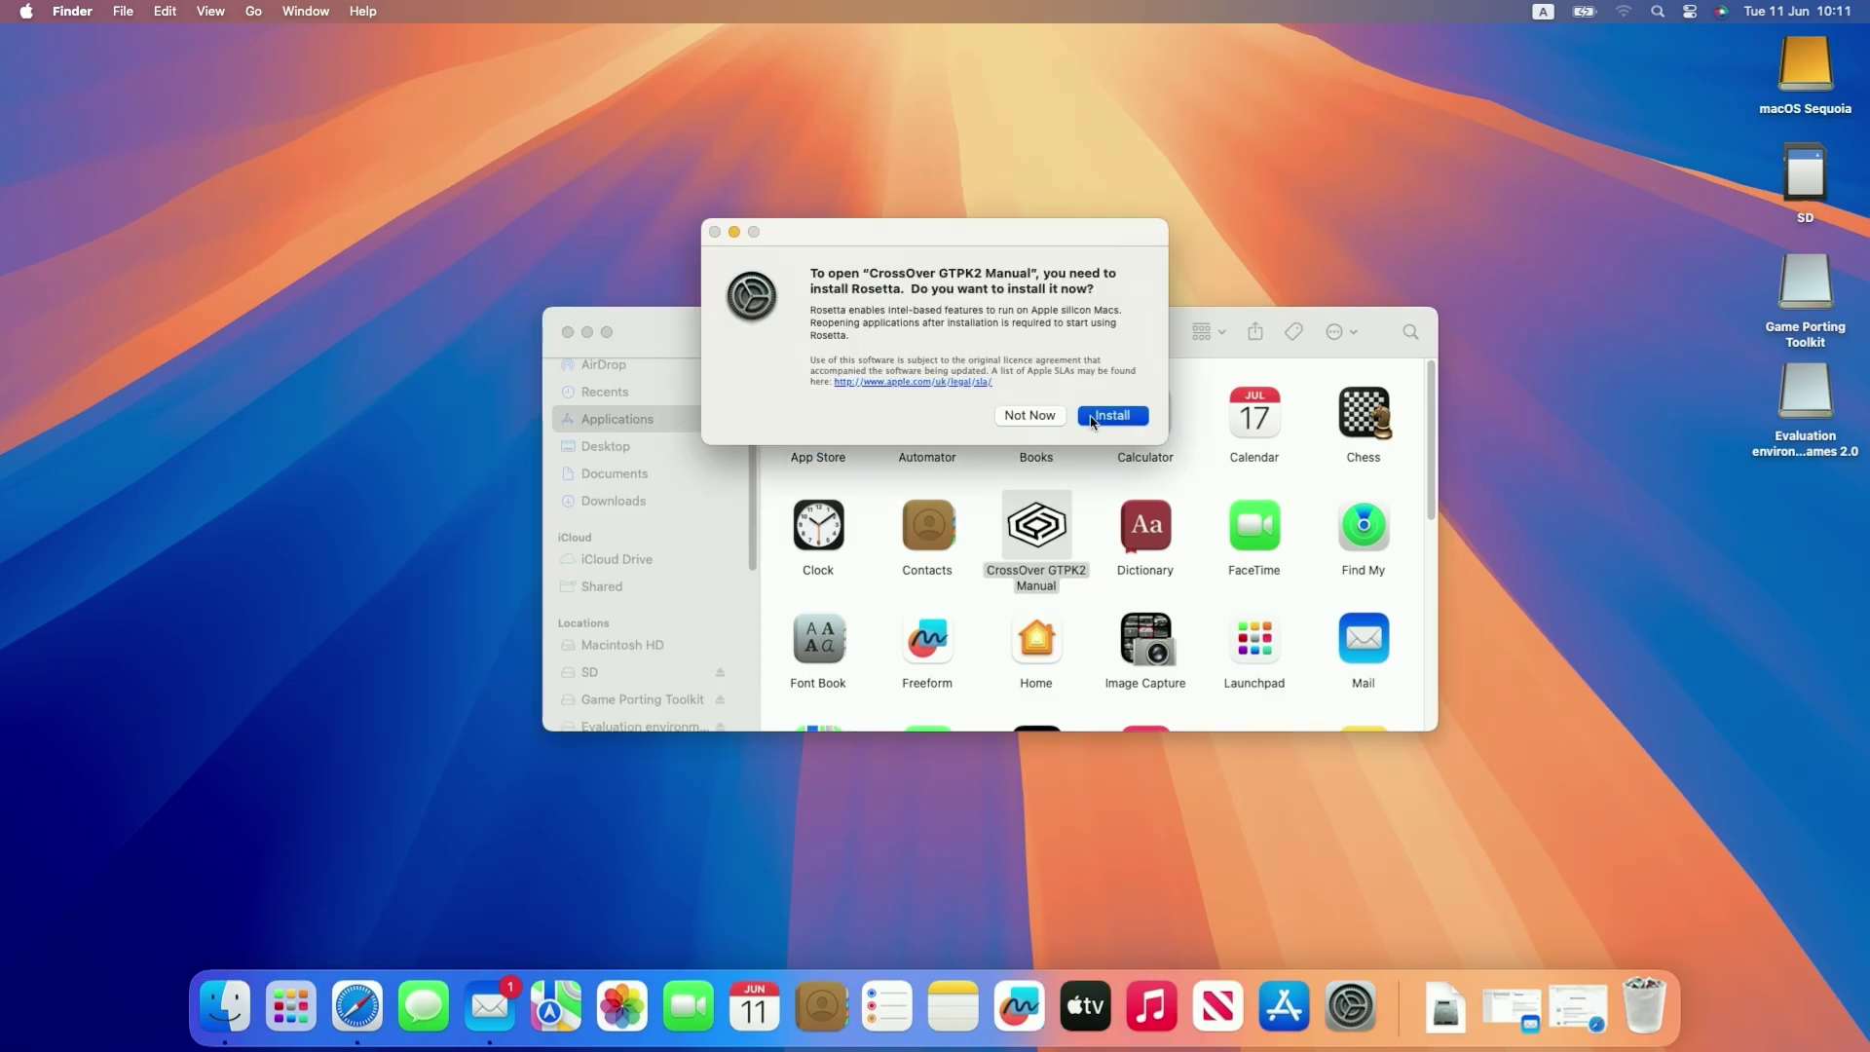
{"action": "left_click", "coordinate": [1100, 417]}
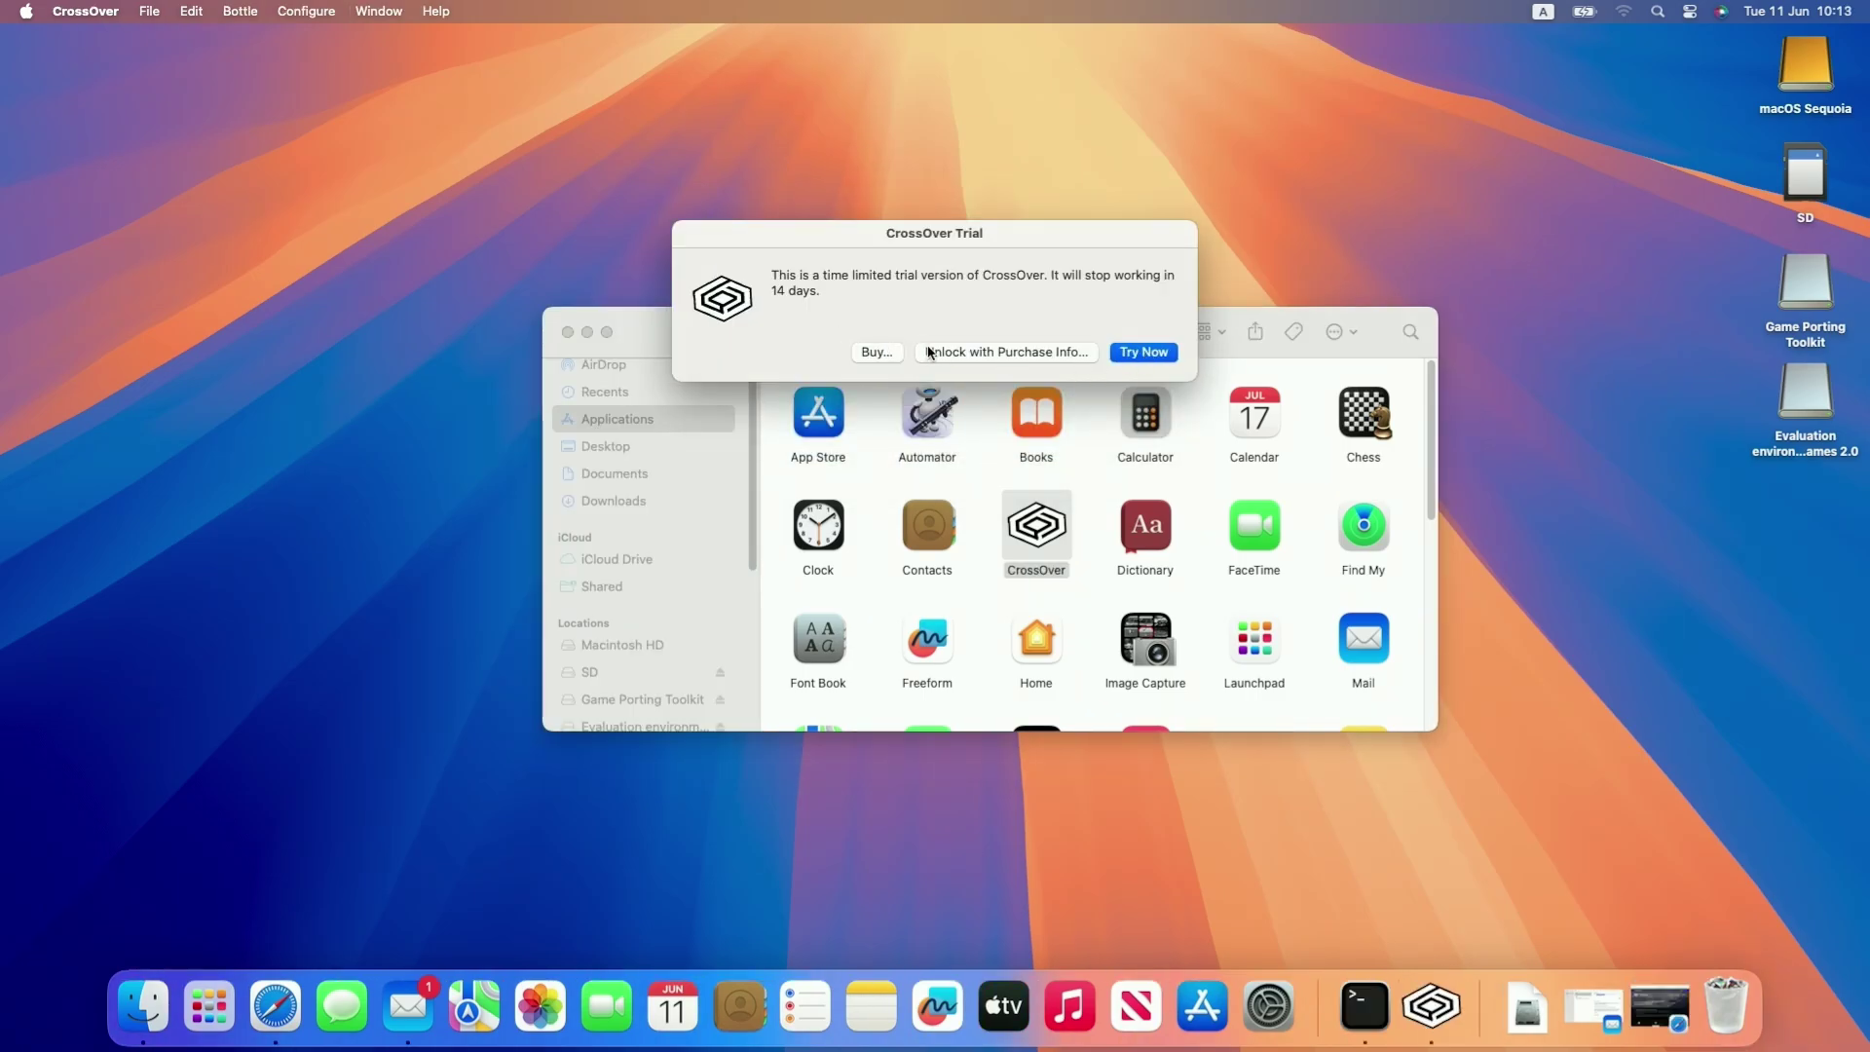
- Start CrossOver in trial mode without unlocking it with purchase information, and quit CrossOver
{"action": "left_click", "coordinate": [935, 353]}
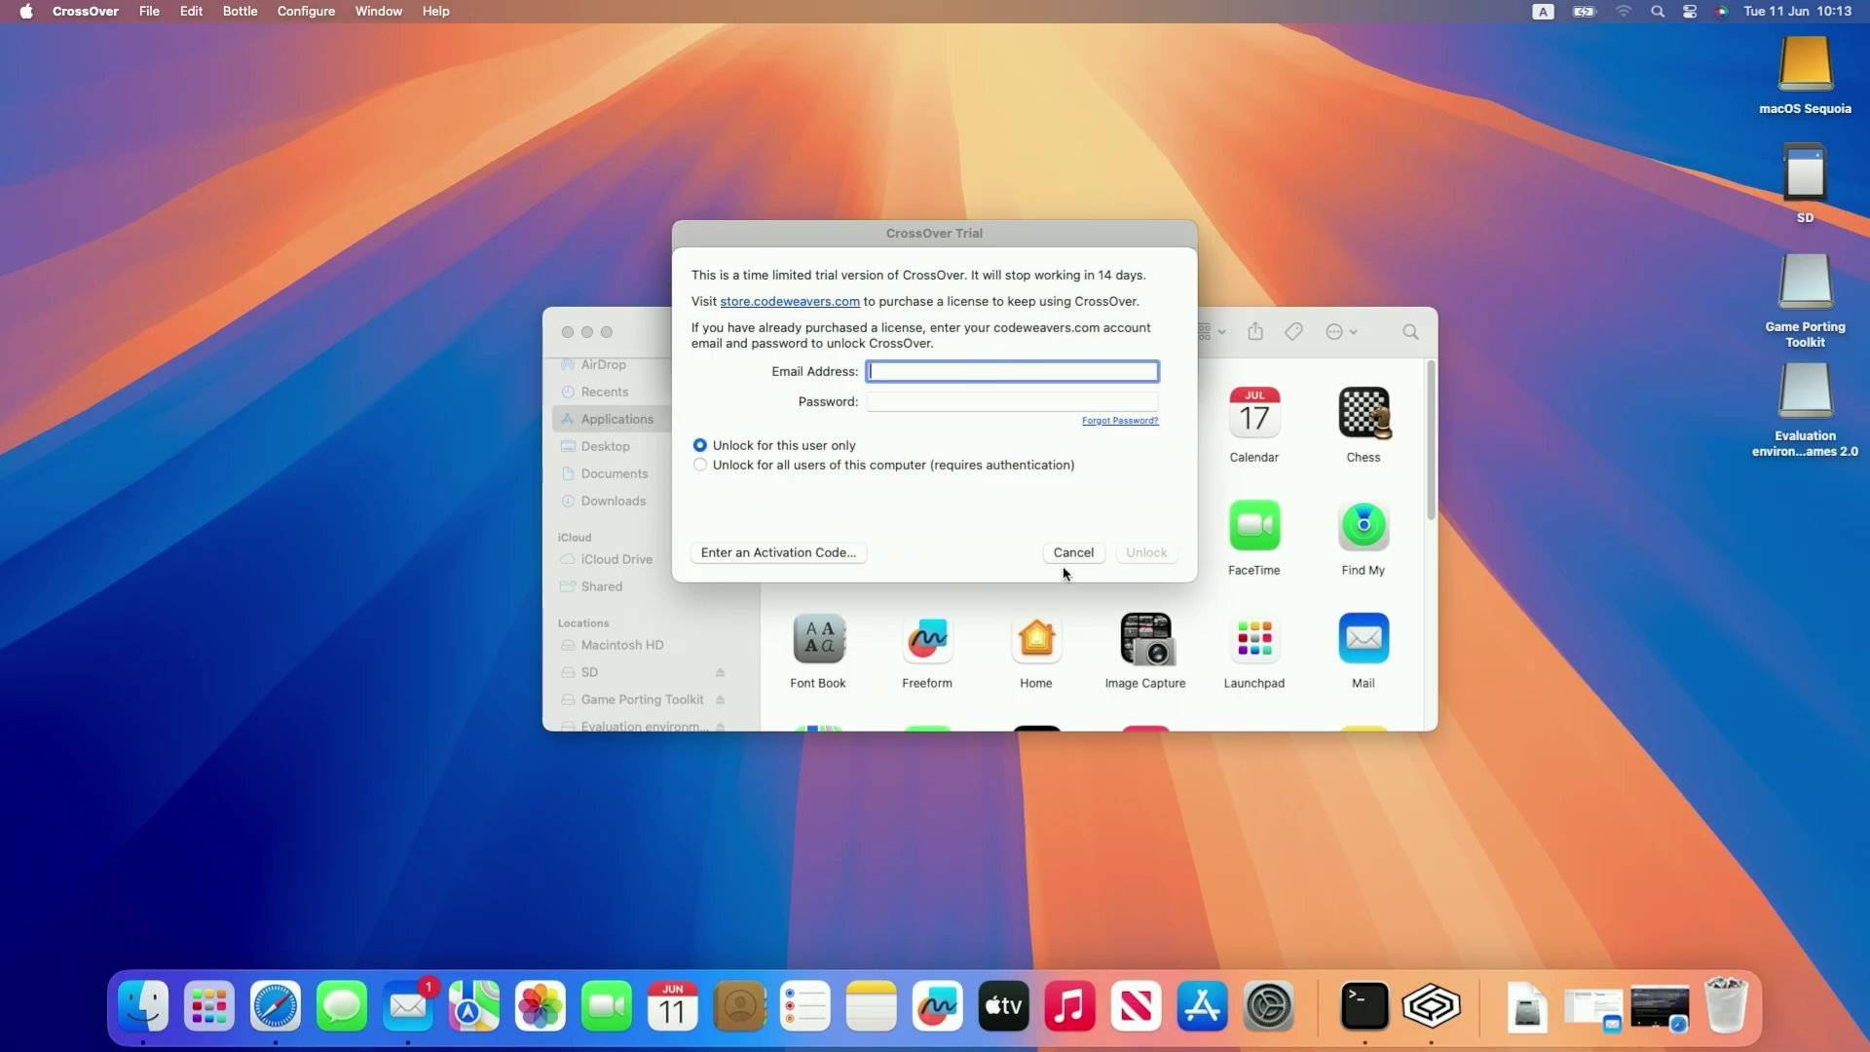
{"action": "left_click", "coordinate": [1068, 561]}
{"action": "left_click", "coordinate": [1141, 358]}
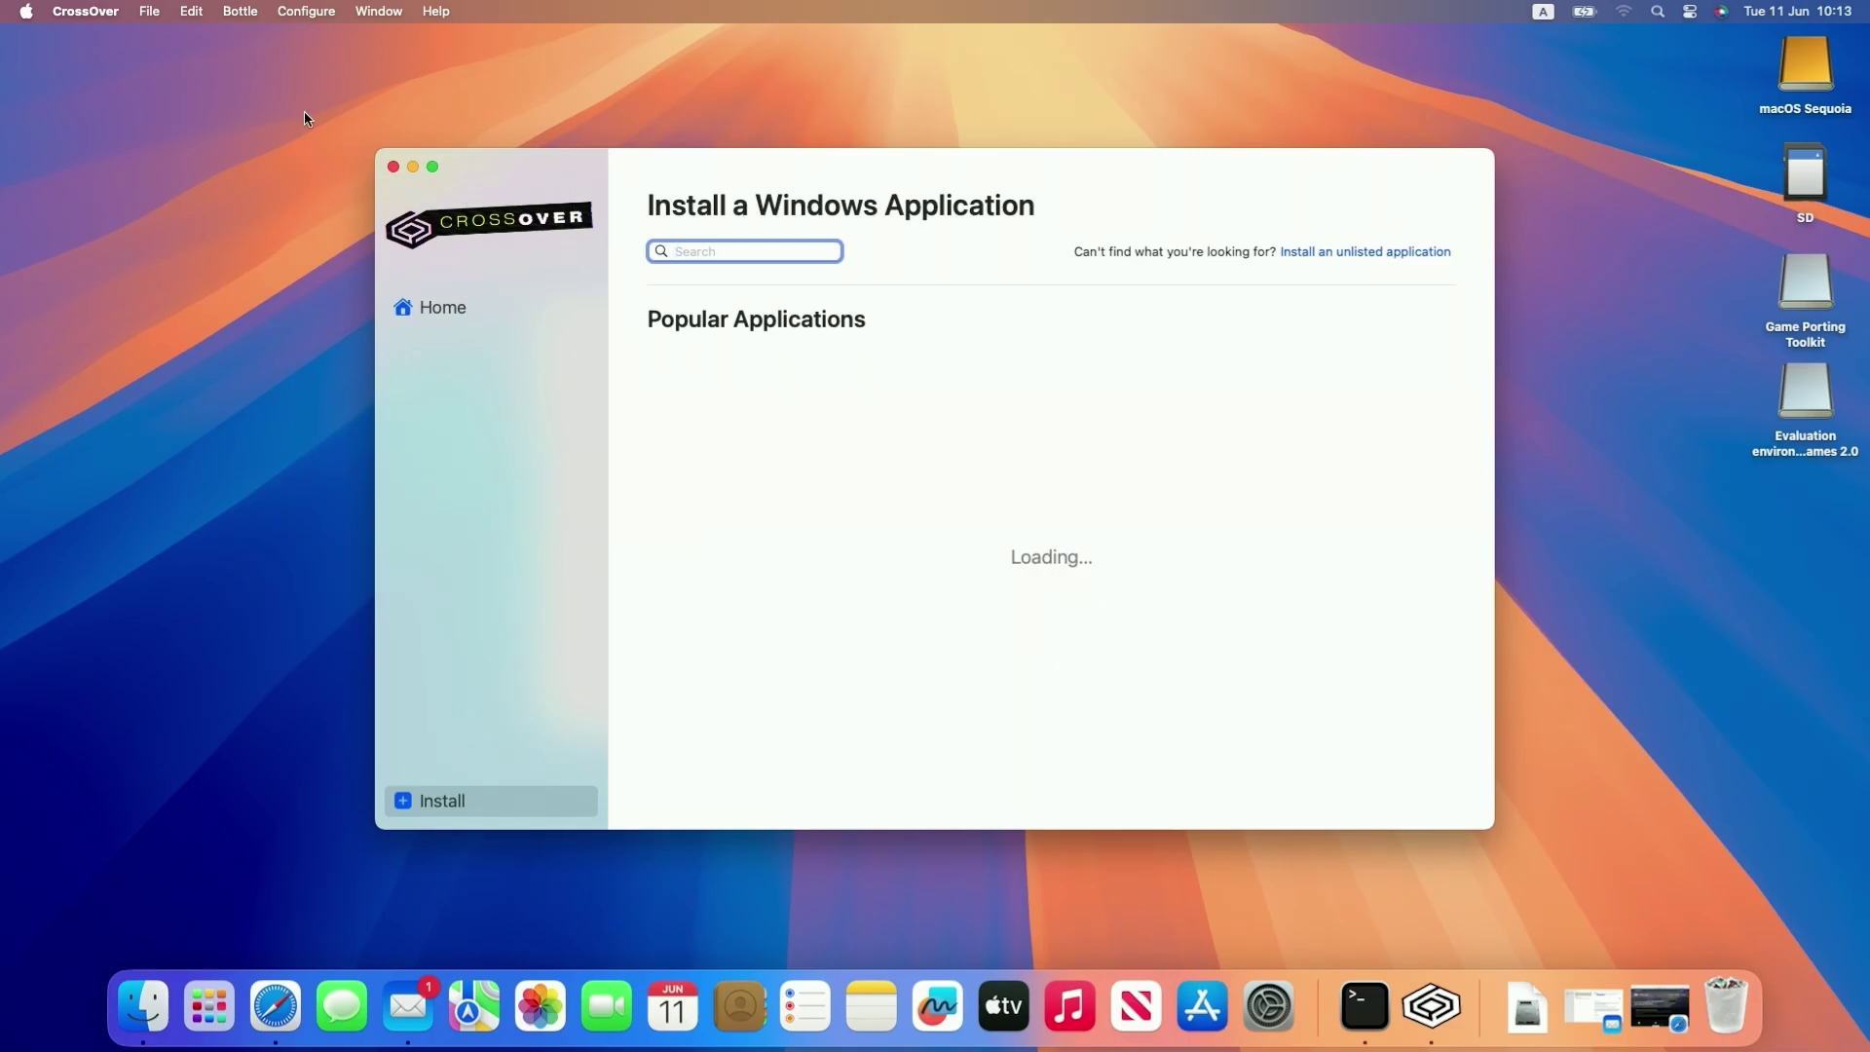
{"action": "left_click", "coordinate": [84, 10]}
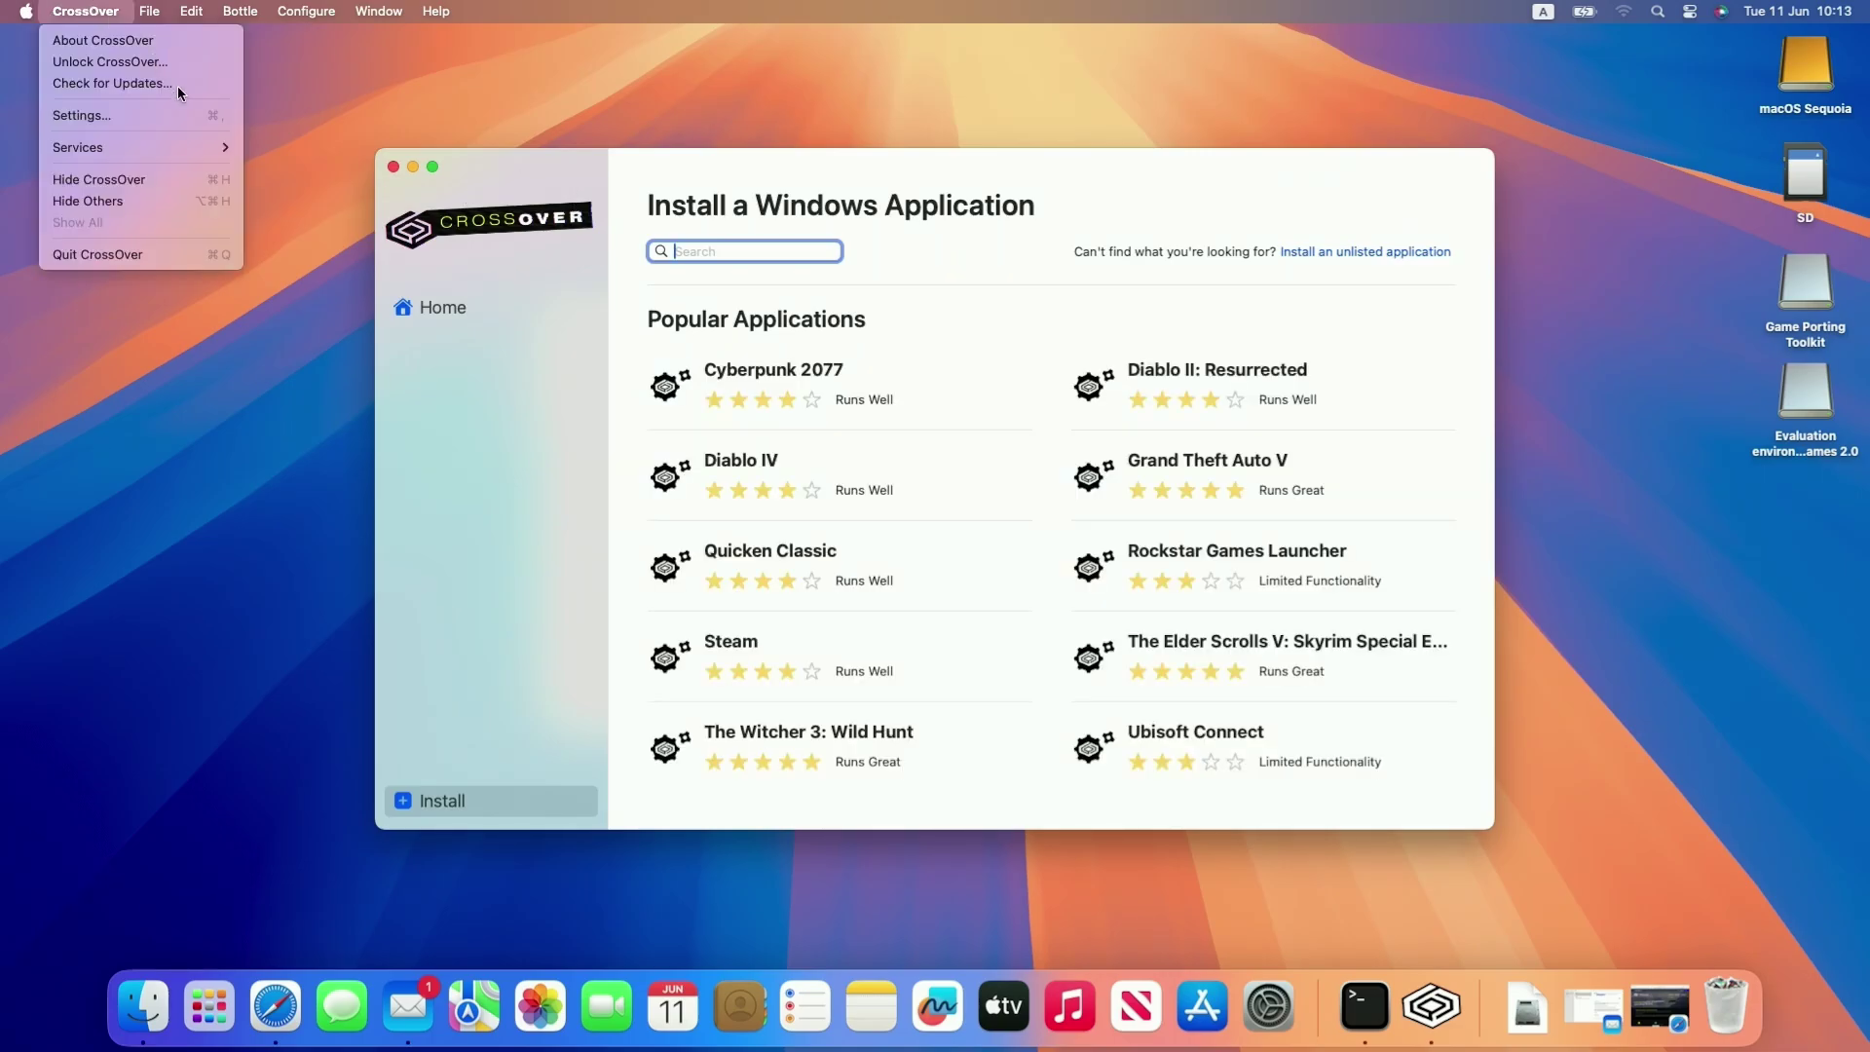
{"action": "left_click", "coordinate": [165, 256]}
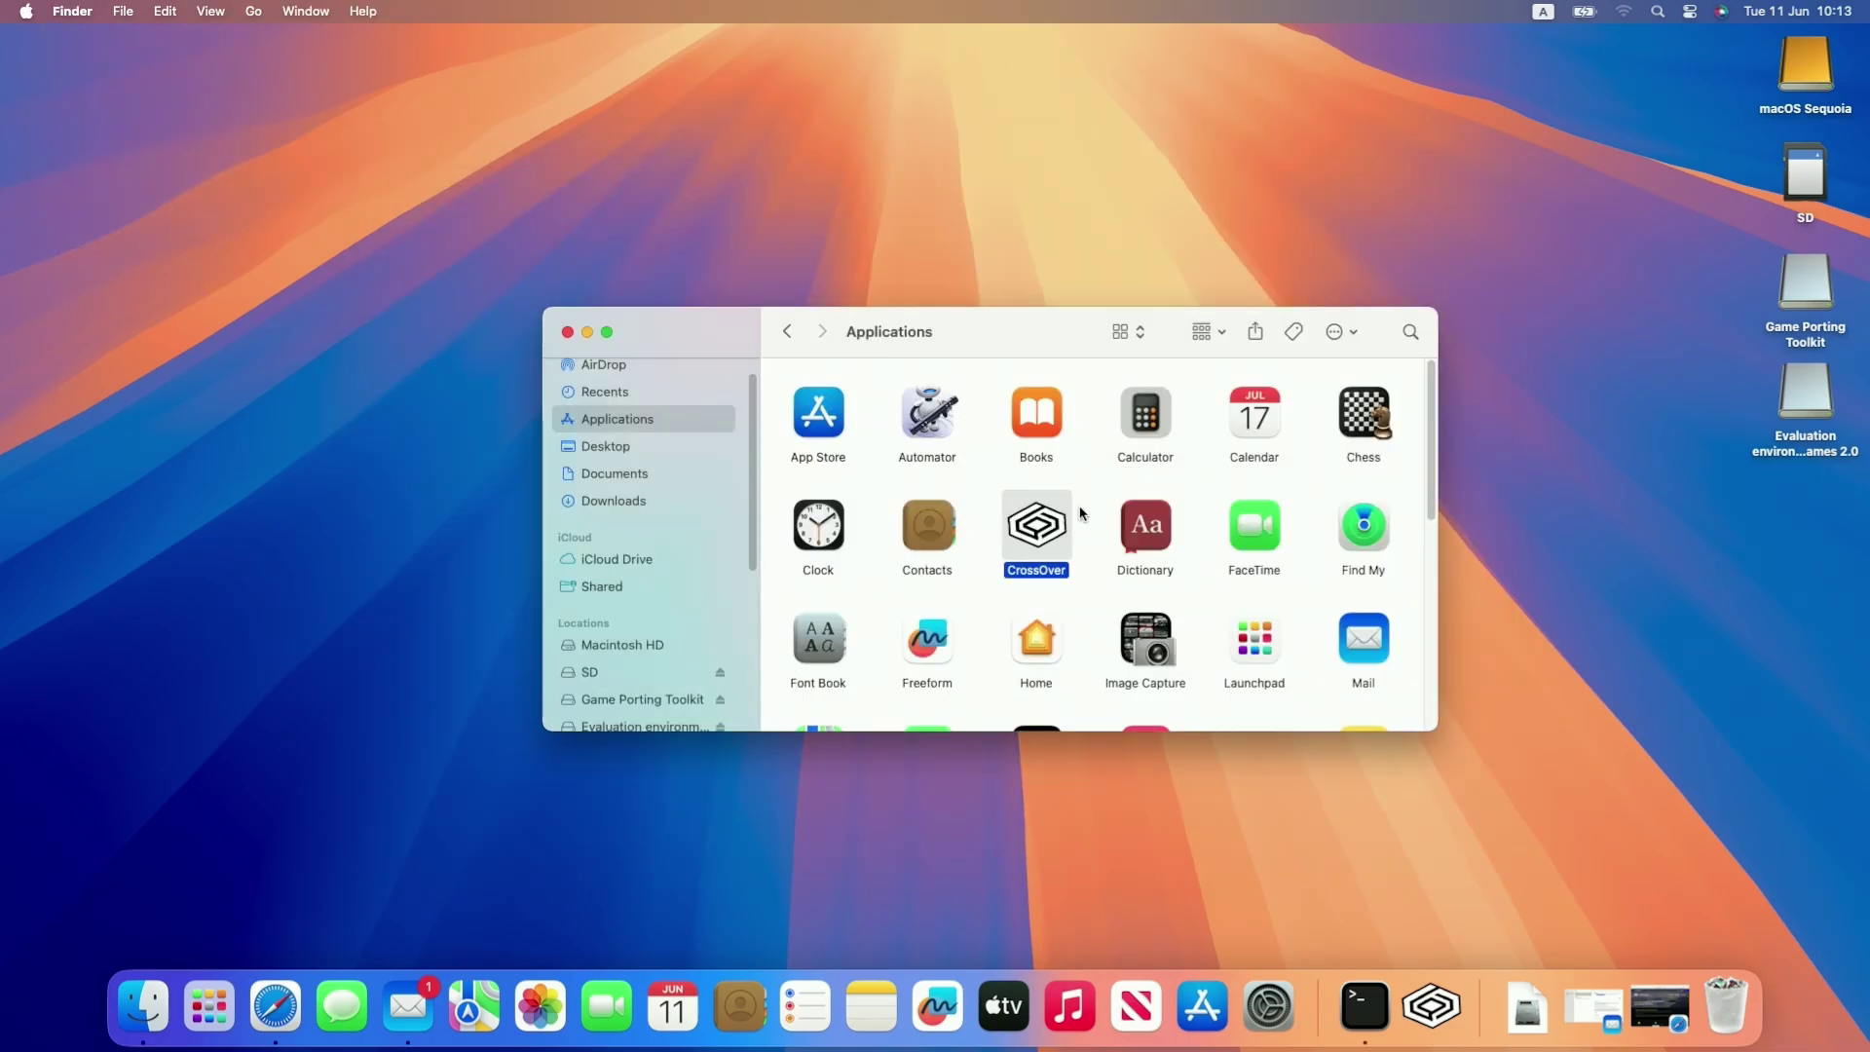
{"action": "left_click_drag", "start_coordinate": [1094, 505], "coordinate": [1037, 553]}
{"action": "left_click", "coordinate": [1074, 572]}
{"action": "left_click", "coordinate": [1065, 588]}
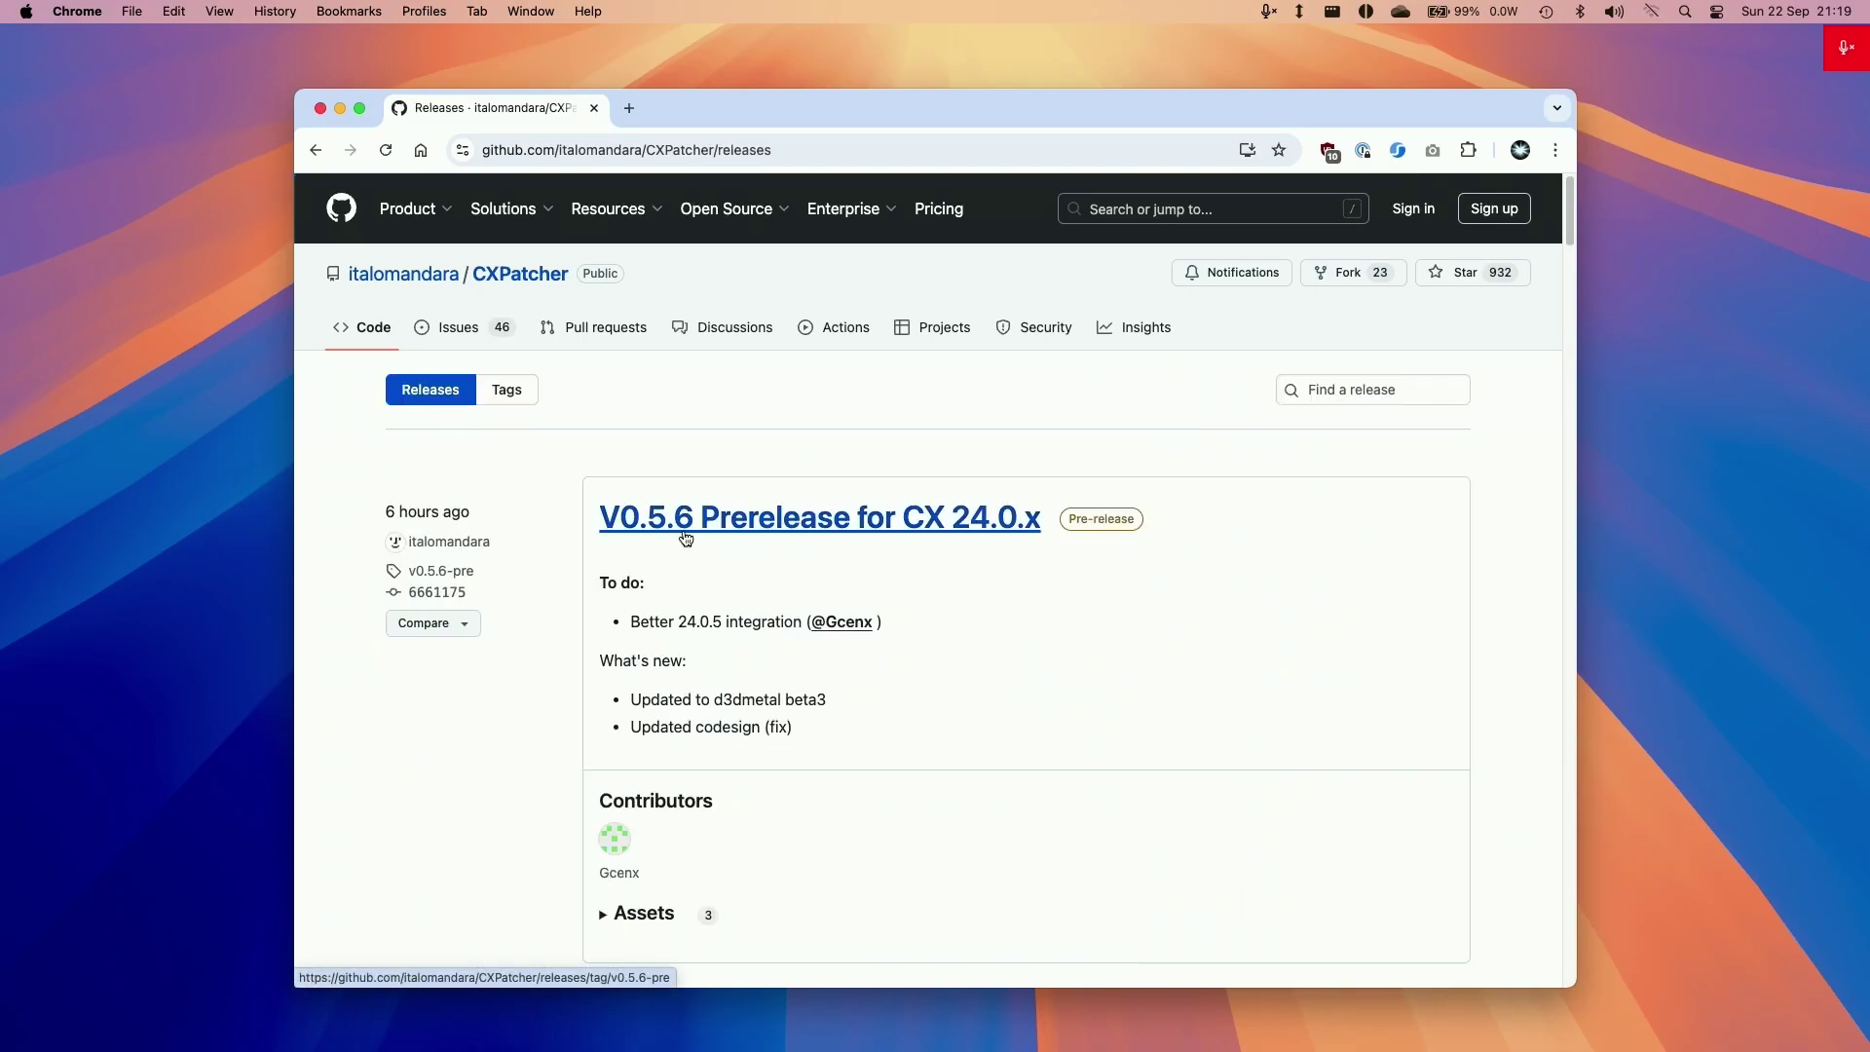
- Go back to the main CXPatcher repository page on GitHub in Chrome and open its Releases page
{"action": "left_click", "coordinate": [316, 150]}
{"action": "left_click", "coordinate": [679, 156]}
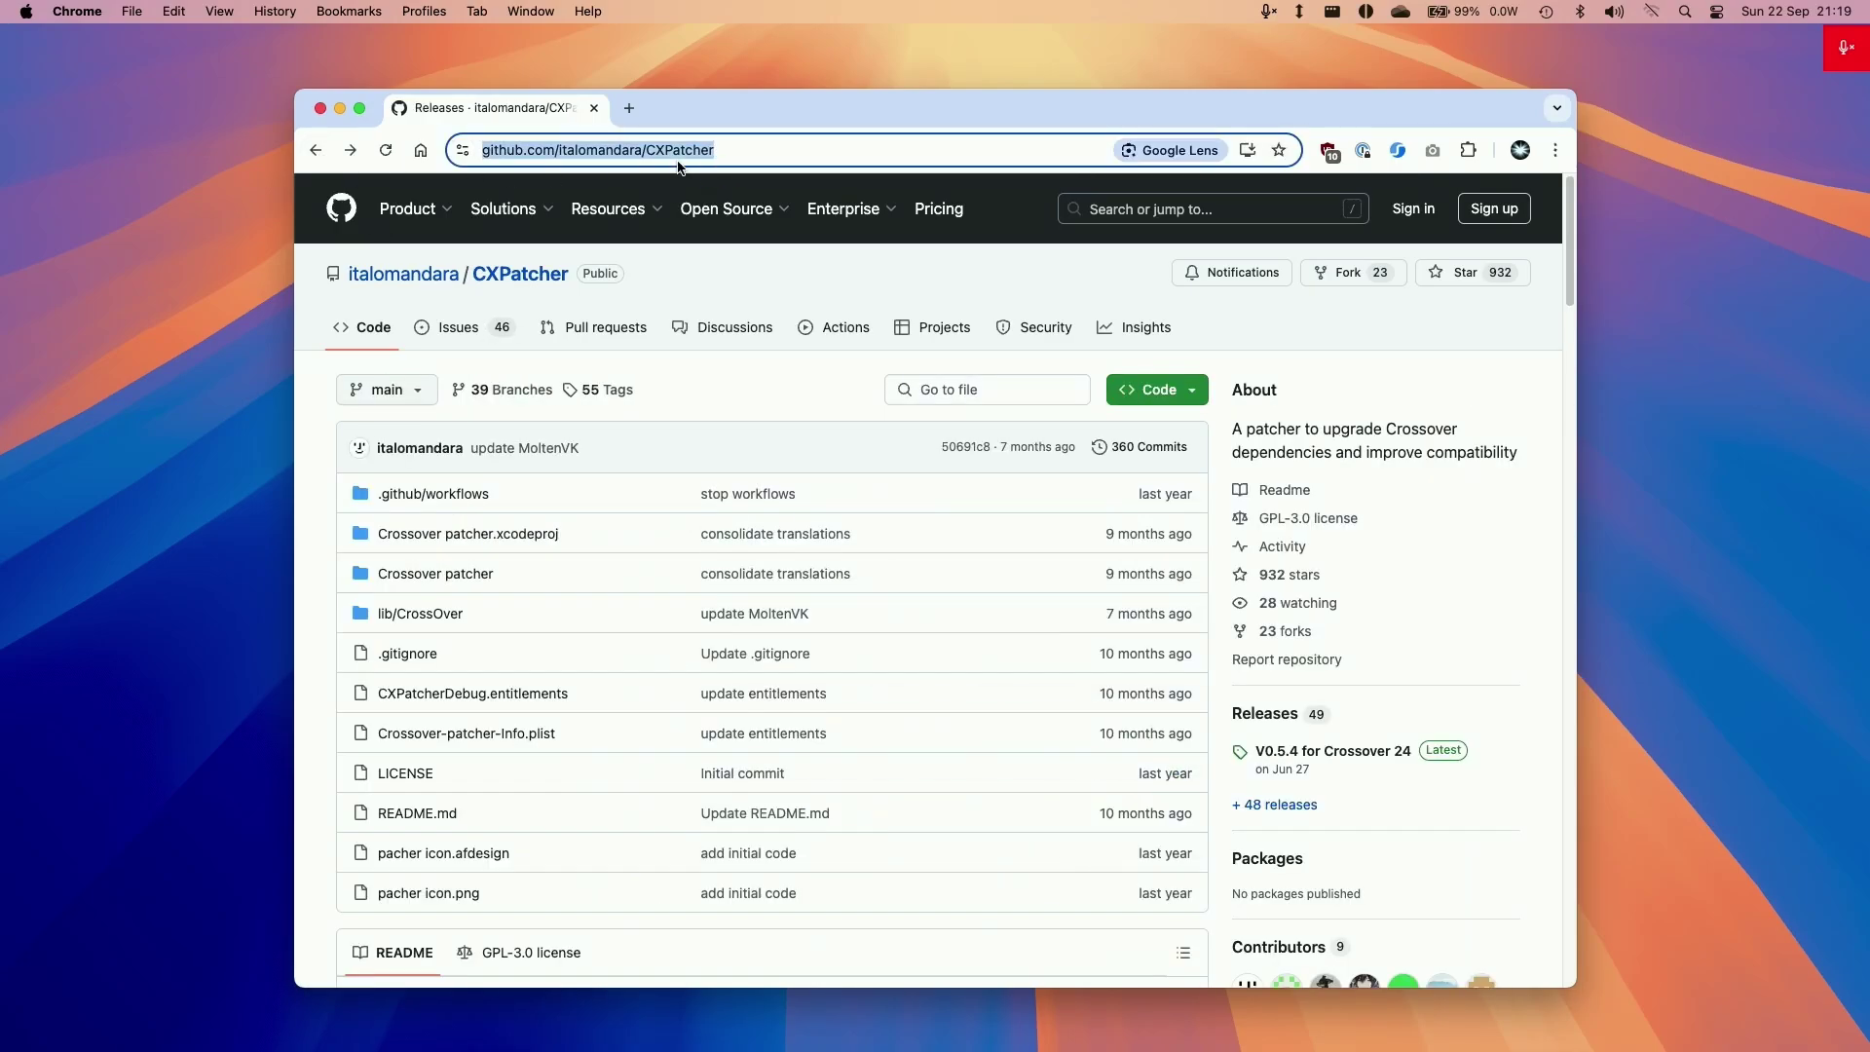
{"action": "left_click", "coordinate": [1251, 718]}
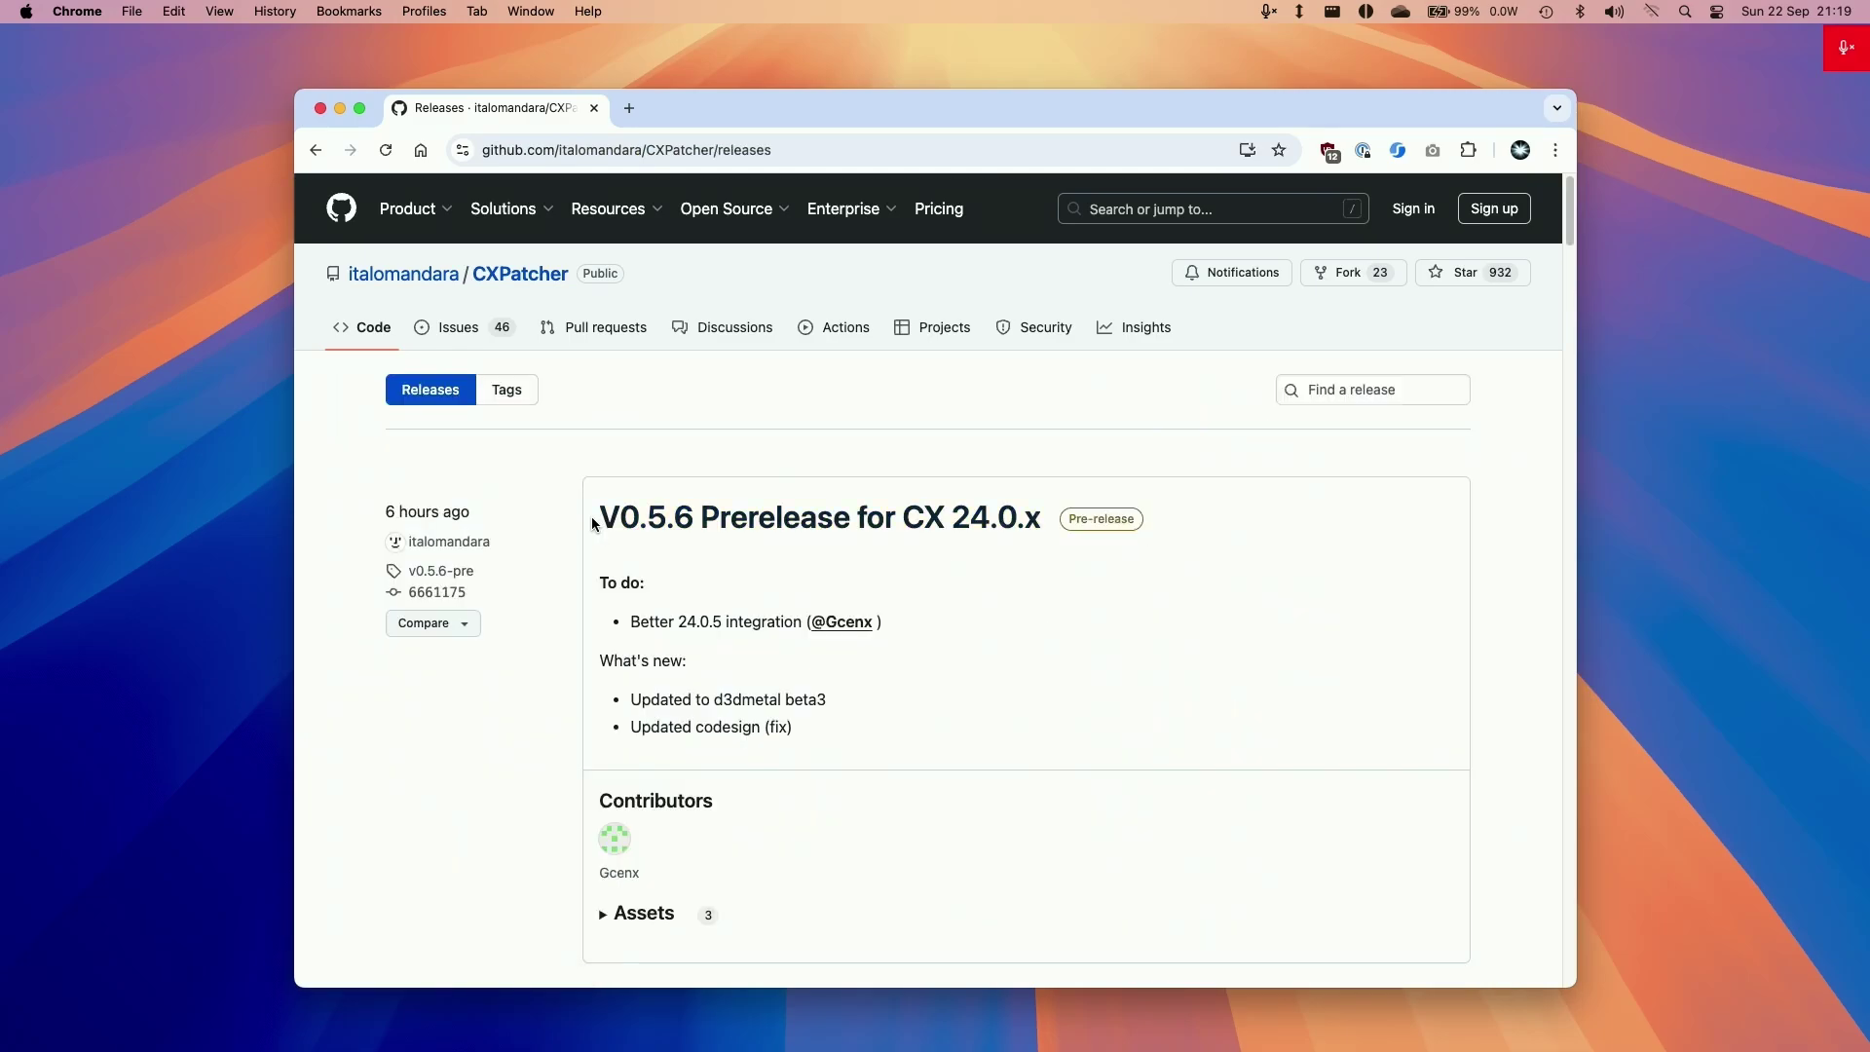
- Review the release notes of V0.5.6 Prerelease for CX 24.0.x, including the d3dmetal beta3 entry
{"action": "left_click_drag", "start_coordinate": [594, 524], "coordinate": [1039, 532]}
{"action": "left_click", "coordinate": [666, 721]}
{"action": "left_click_drag", "start_coordinate": [711, 698], "coordinate": [835, 697]}
{"action": "left_click", "coordinate": [835, 698]}
- Download CXPatcher.app.zip from the assets of the V0.5.6 prerelease into the Downloads folder
{"action": "scroll", "coordinate": [1557, 234], "scroll_direction": "down", "scroll_amount": 5}
{"action": "left_click", "coordinate": [628, 670]}
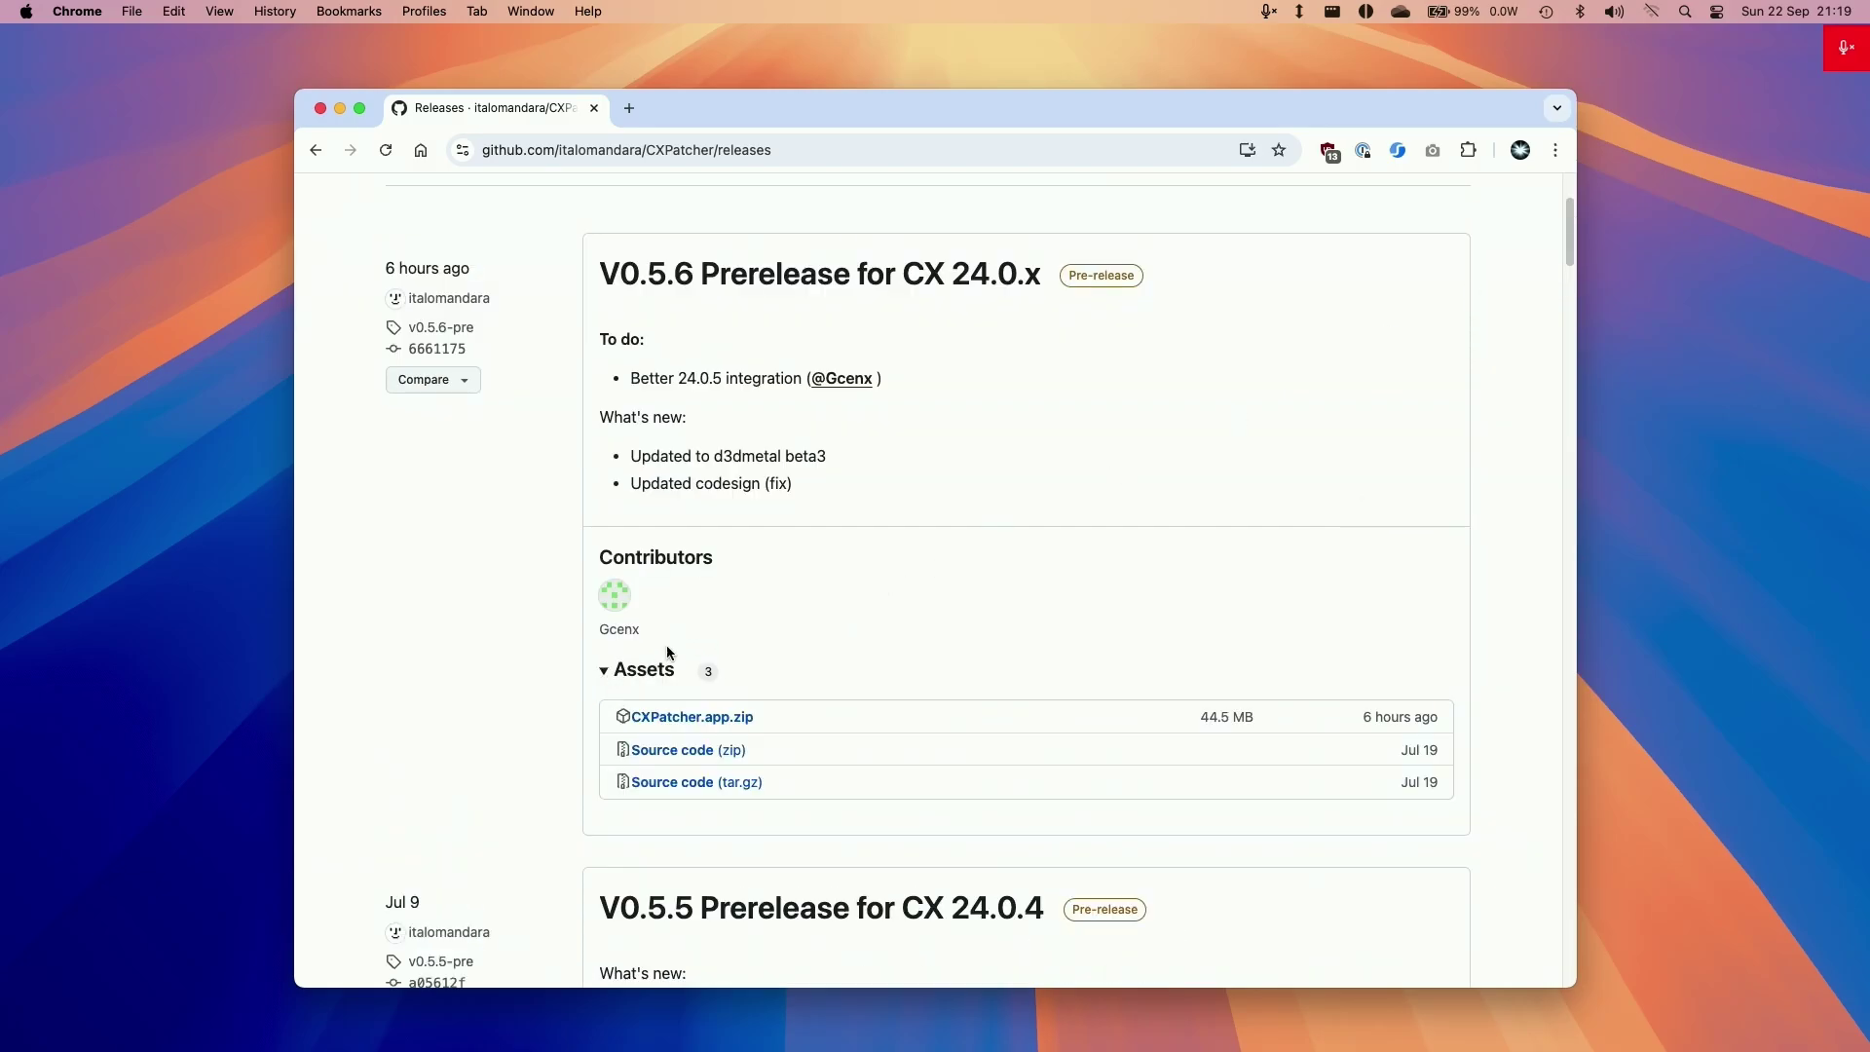
{"action": "left_click", "coordinate": [682, 718]}
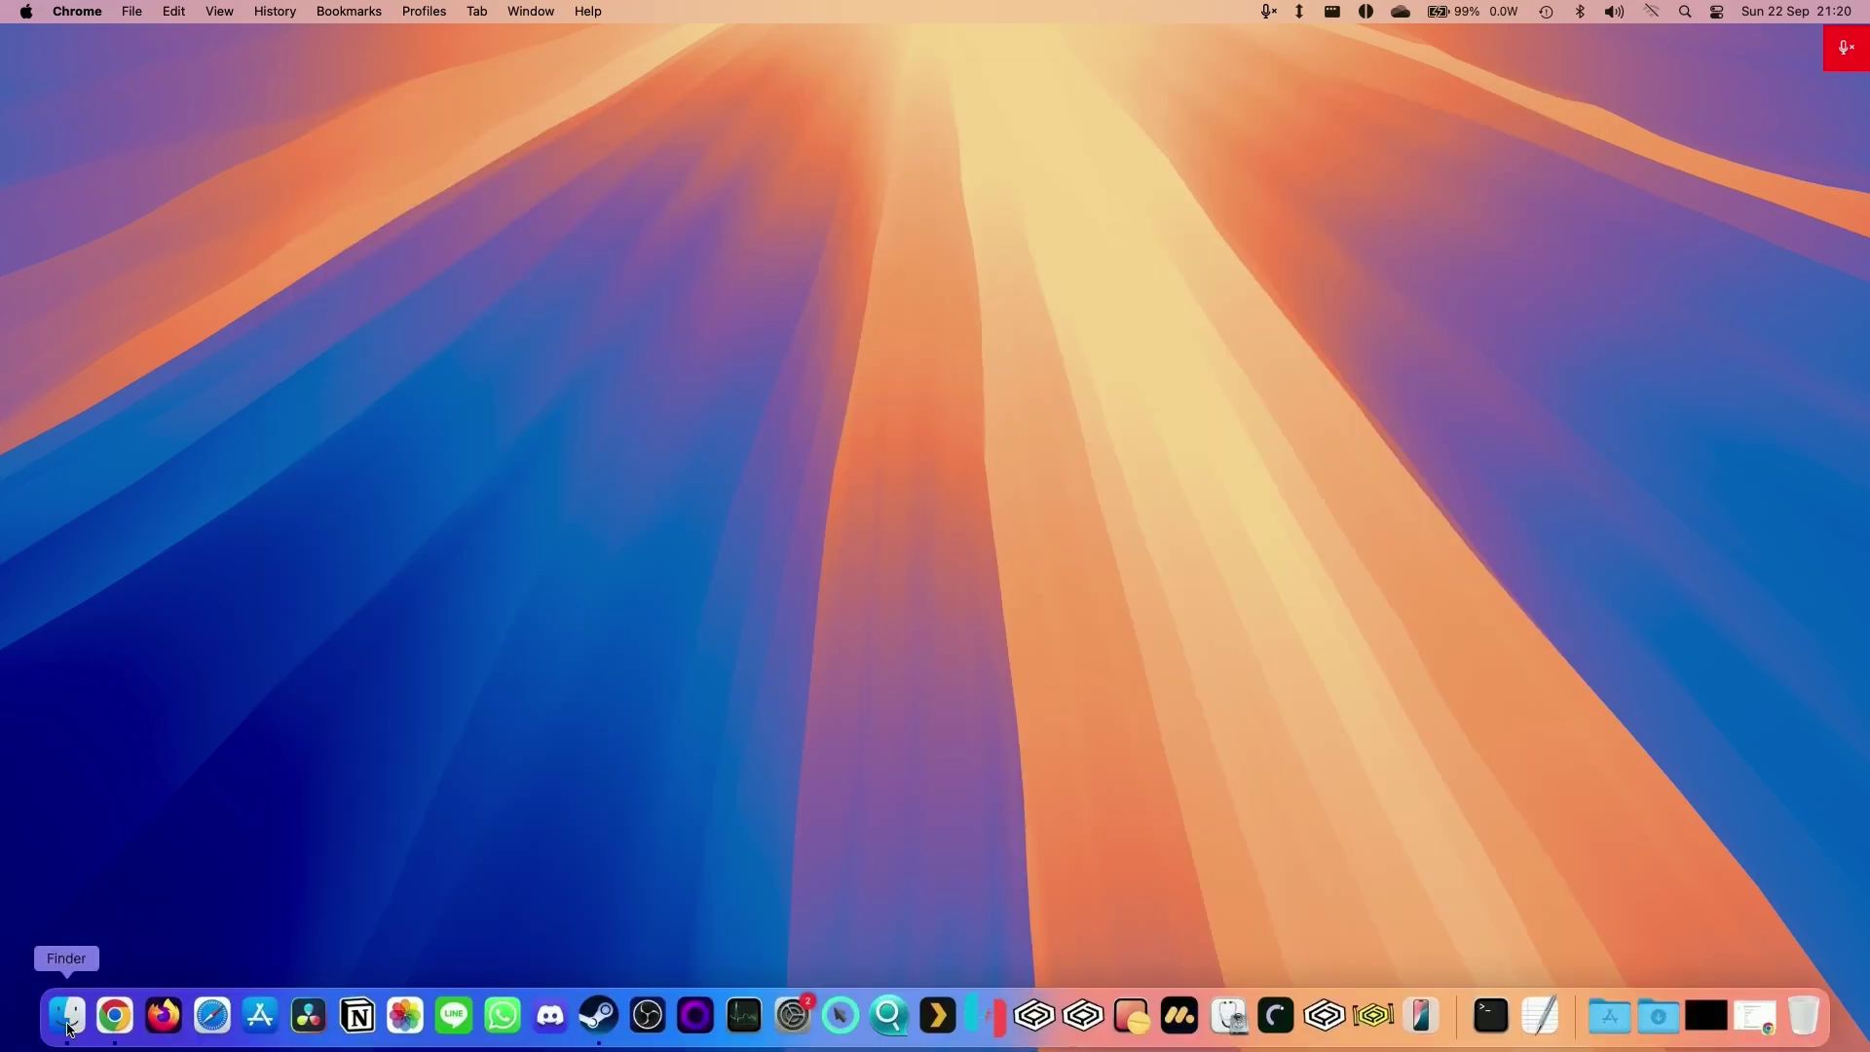
- Extract CXPatcher.app.zip in the Downloads folder with Finder and move the CXPatcher application into Applications
{"action": "left_click", "coordinate": [76, 1030]}
{"action": "left_click", "coordinate": [572, 361]}
{"action": "left_click", "coordinate": [801, 391]}
{"action": "double_click", "coordinate": [800, 399]}
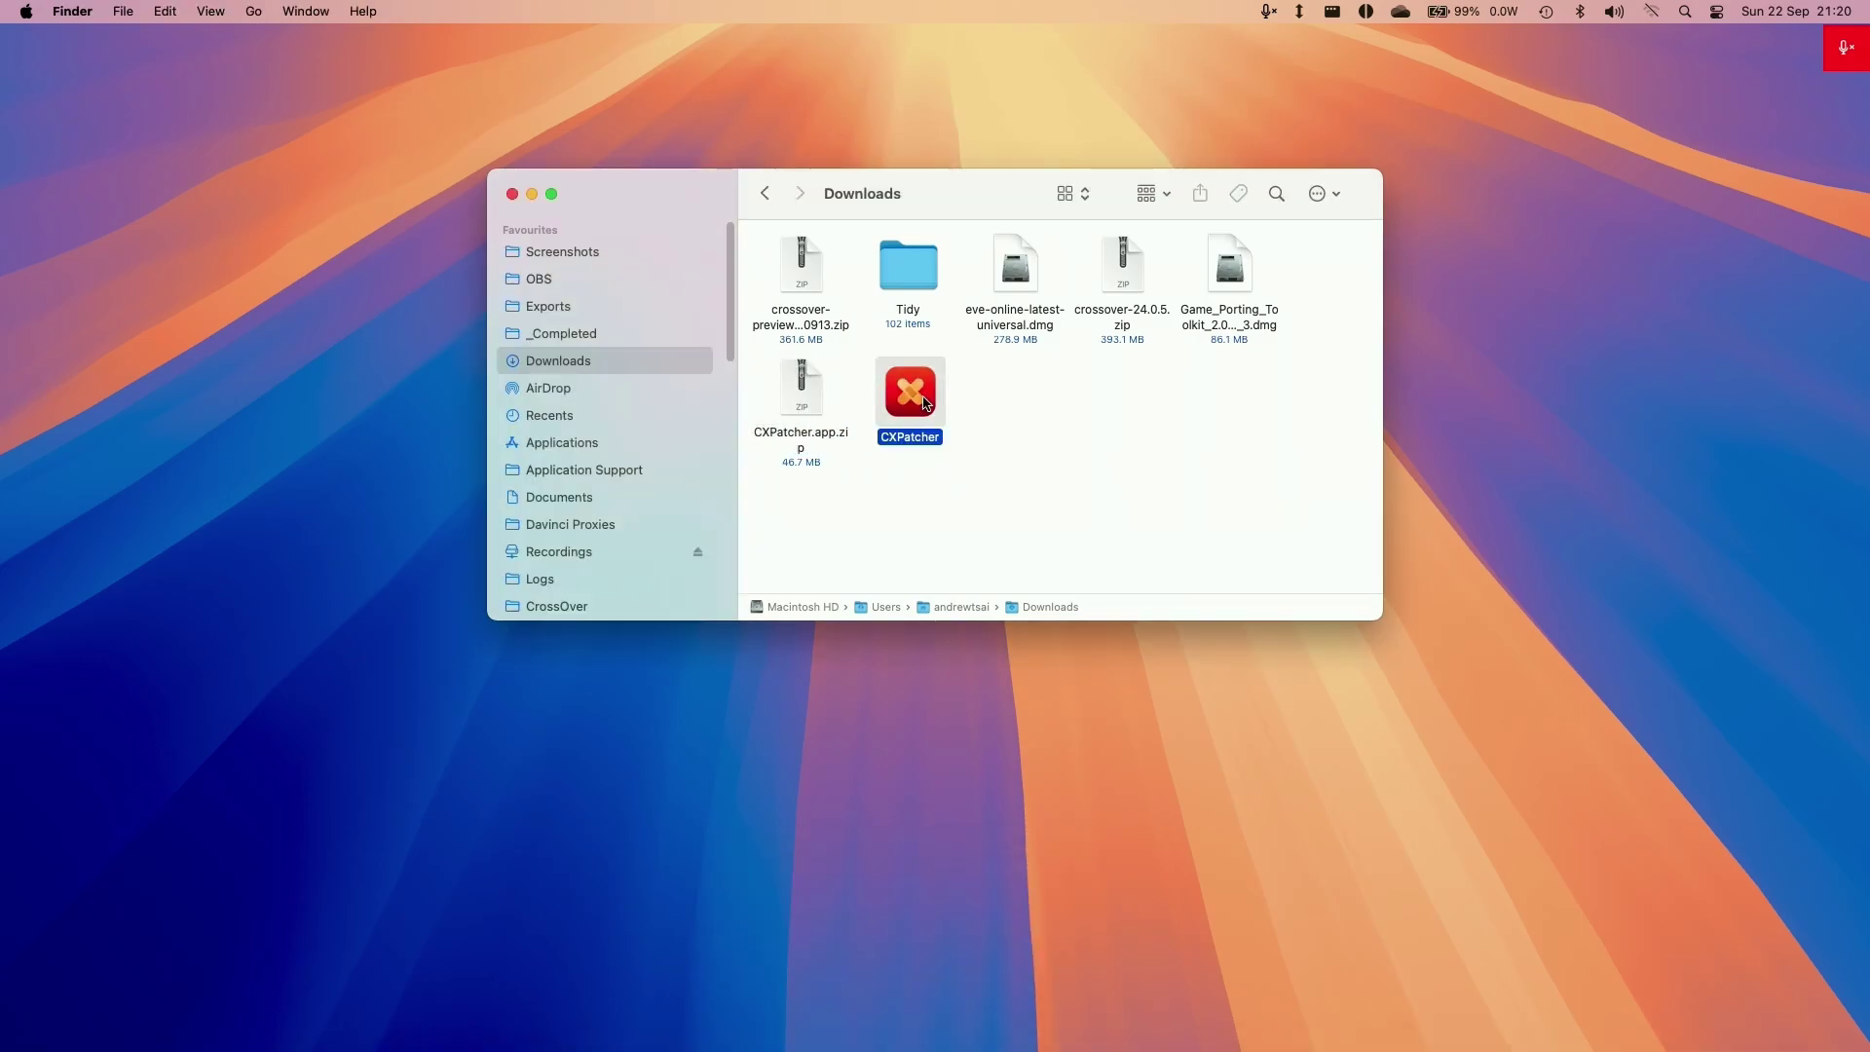
{"action": "left_click_drag", "start_coordinate": [916, 417], "coordinate": [699, 448]}
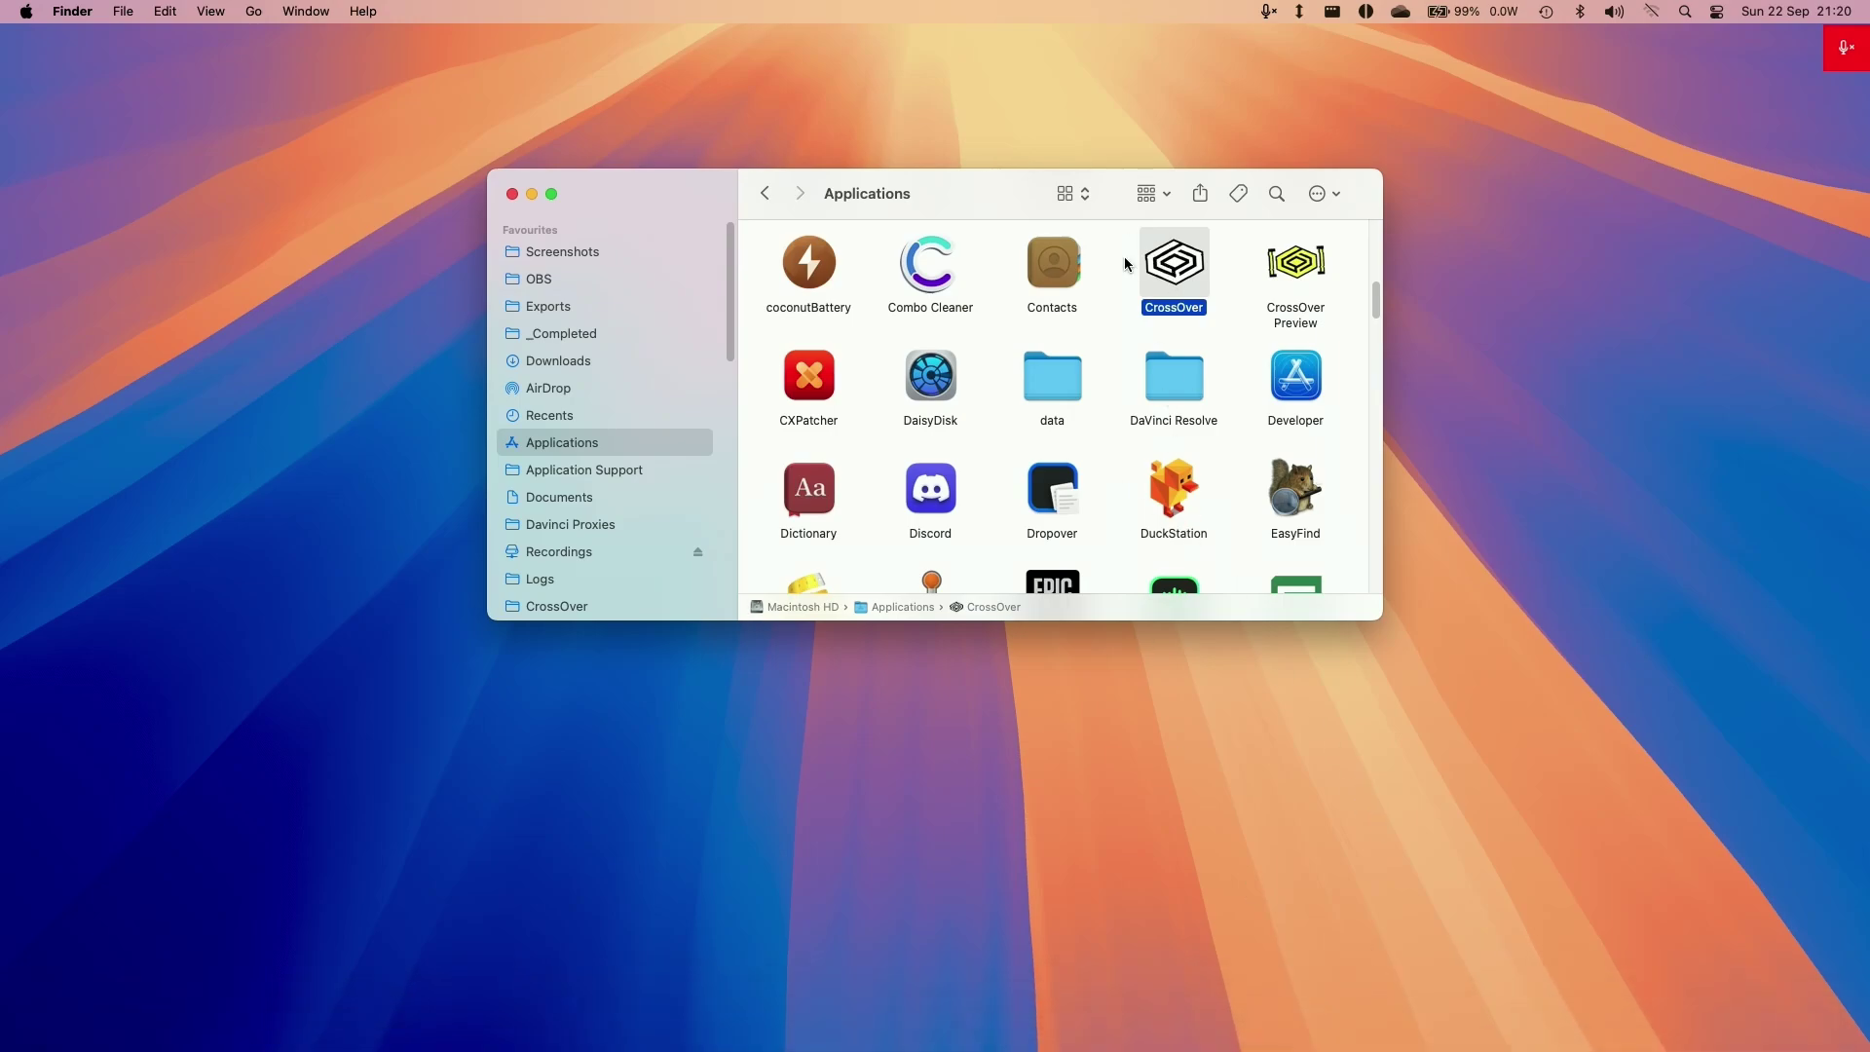
- Try to launch CXPatcher from the Applications folder
{"action": "left_click", "coordinate": [800, 390]}
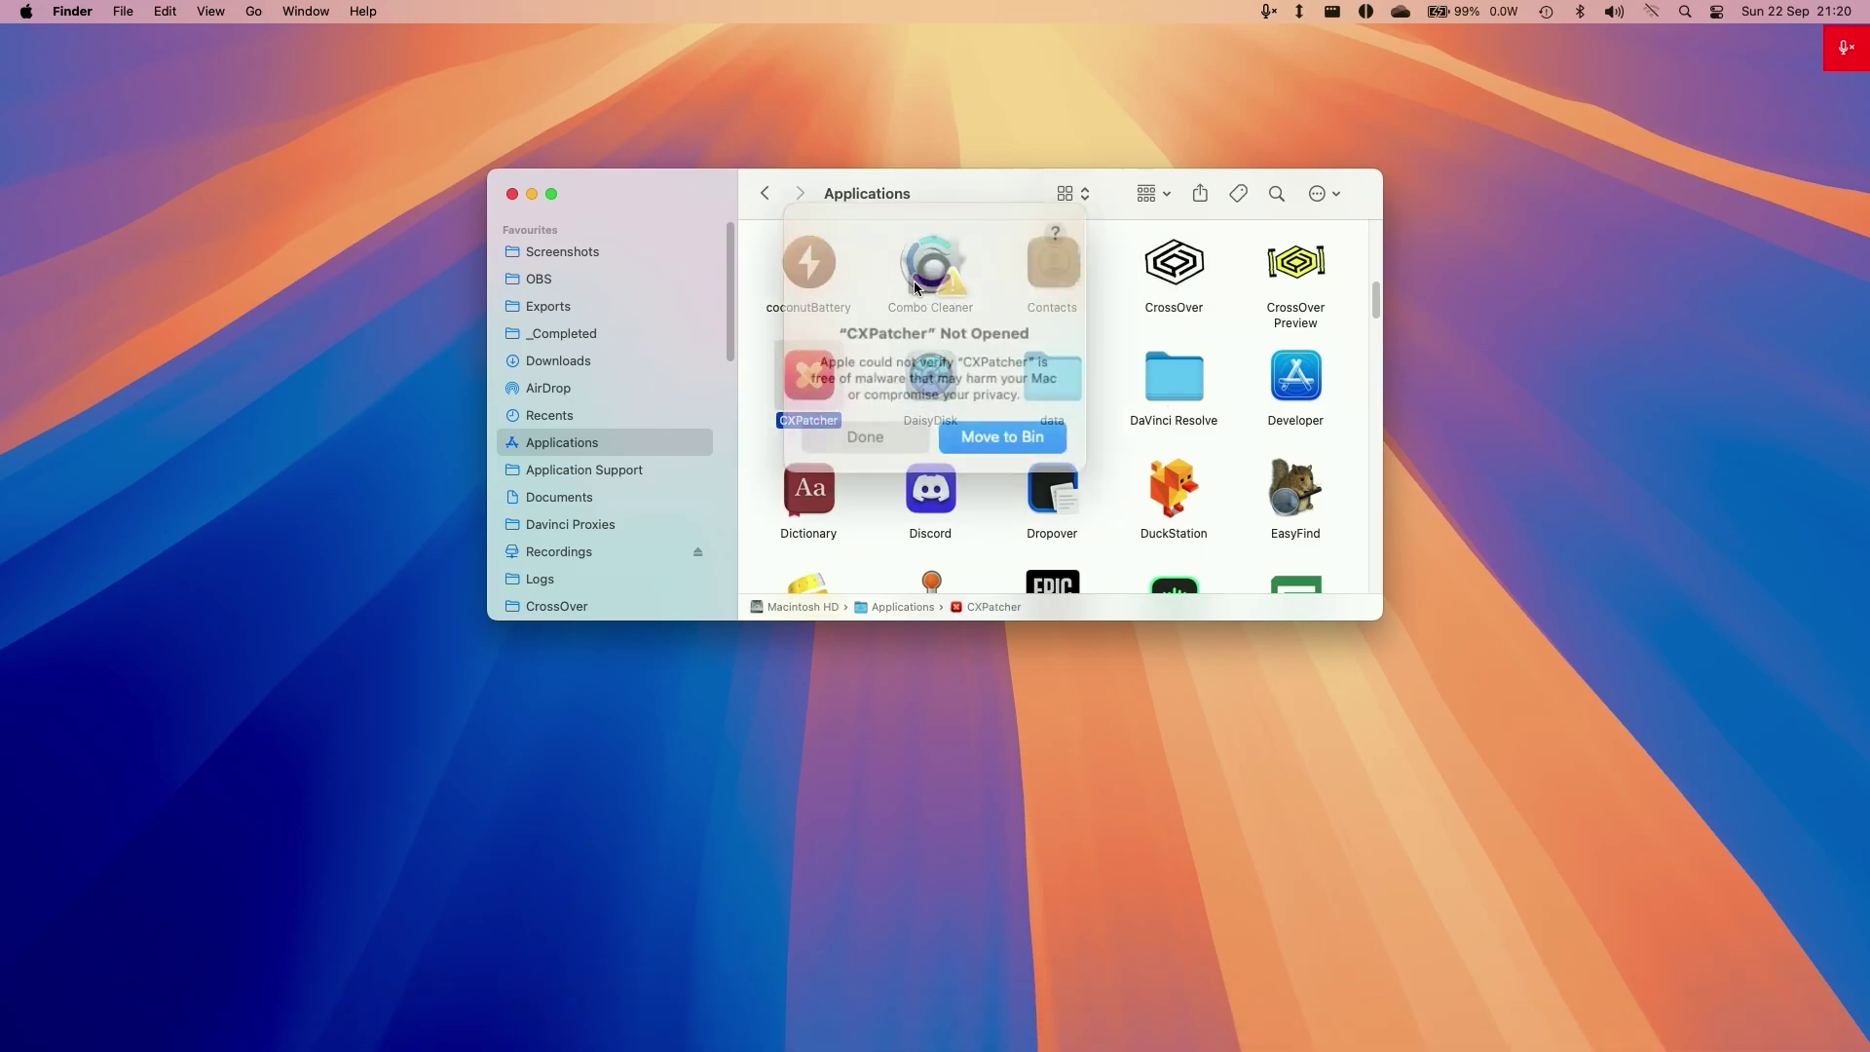
{"action": "right_click", "coordinate": [804, 372]}
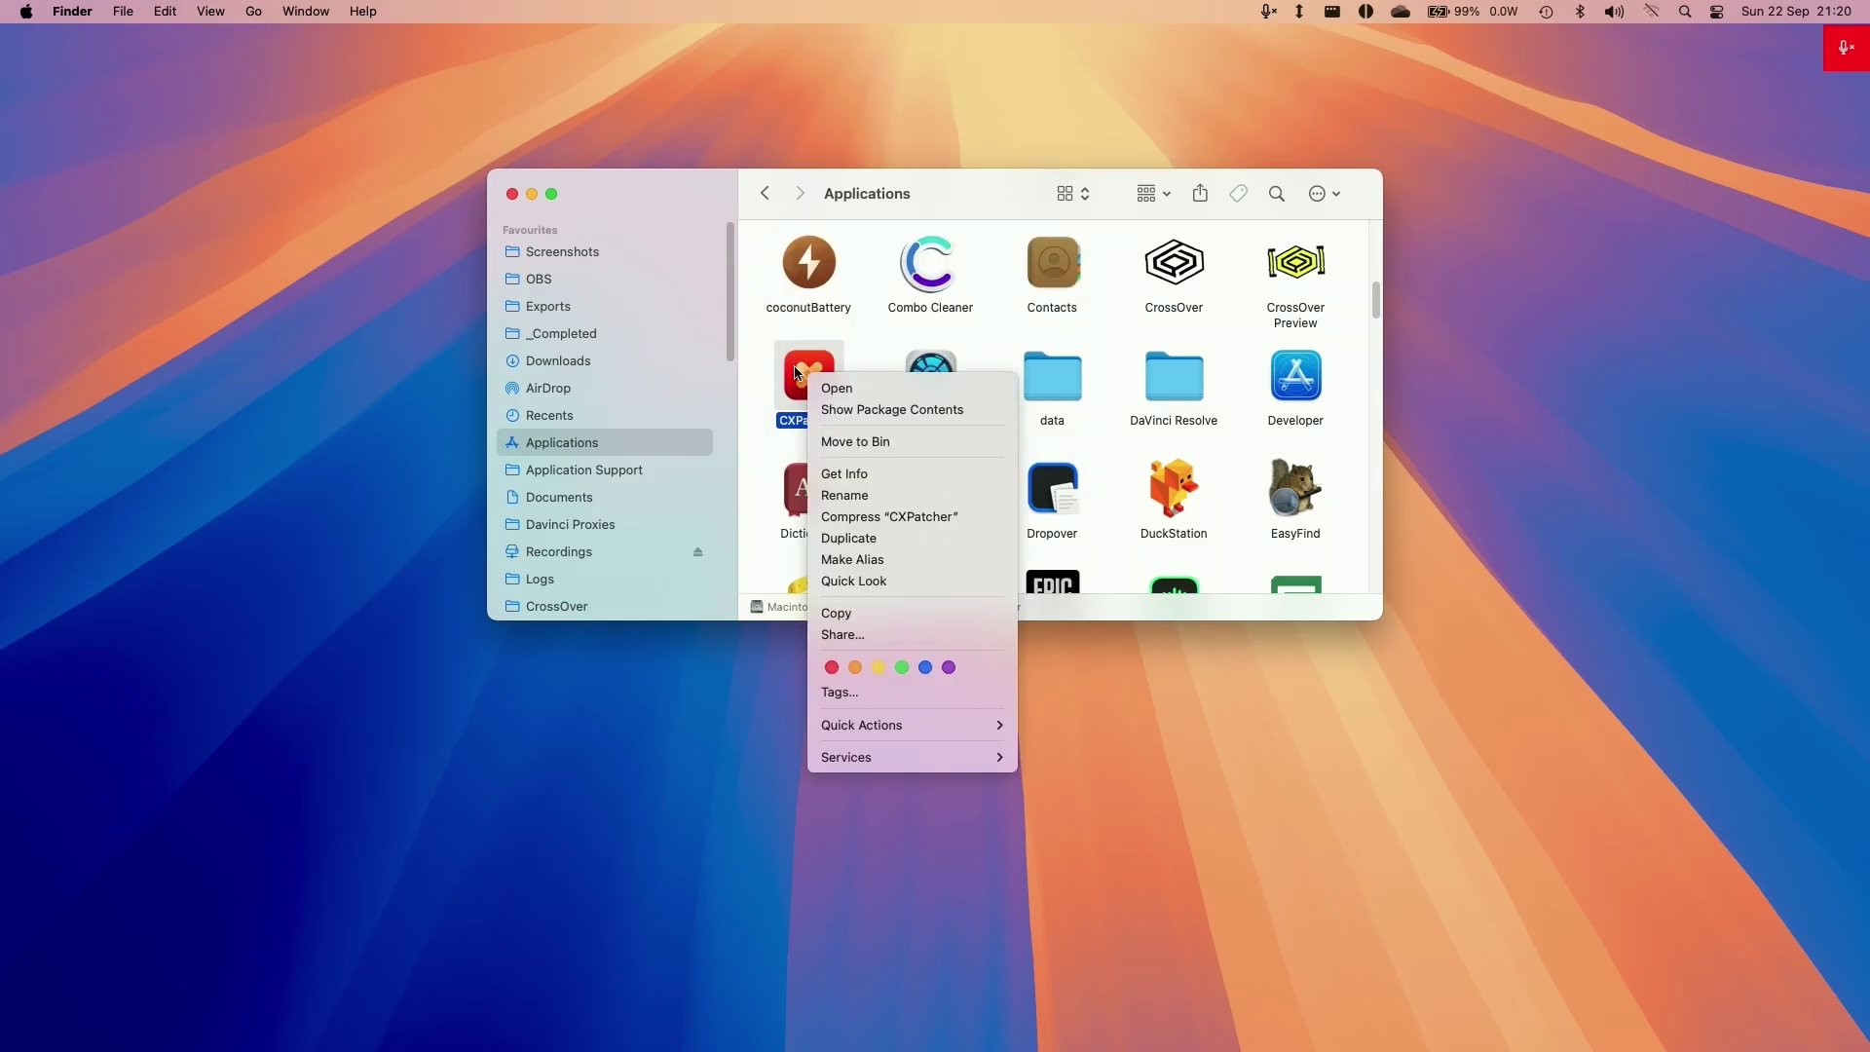
{"action": "left_click", "coordinate": [336, 207]}
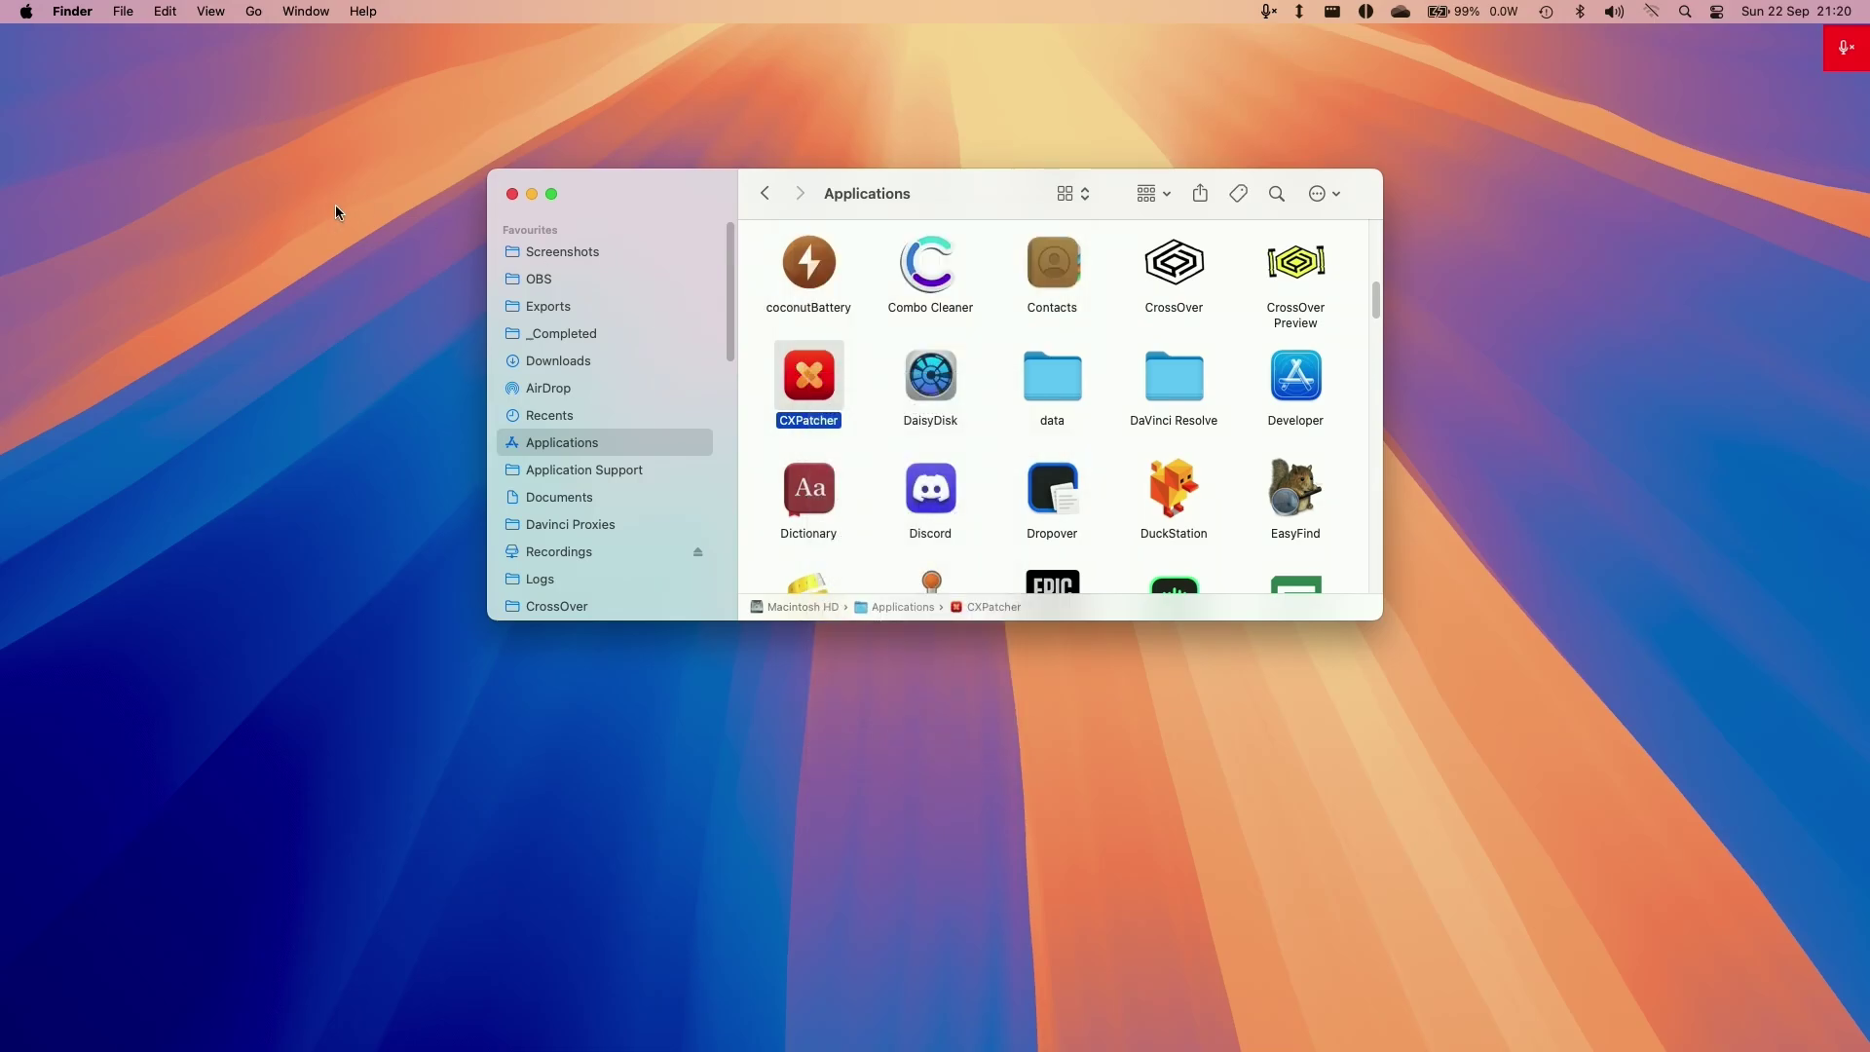
- Override the block on CXPatcher in the Privacy & Security section of System Settings
{"action": "left_click", "coordinate": [26, 10]}
{"action": "left_click", "coordinate": [29, 74]}
{"action": "scroll", "coordinate": [1256, 799], "scroll_direction": "down", "scroll_amount": 5}
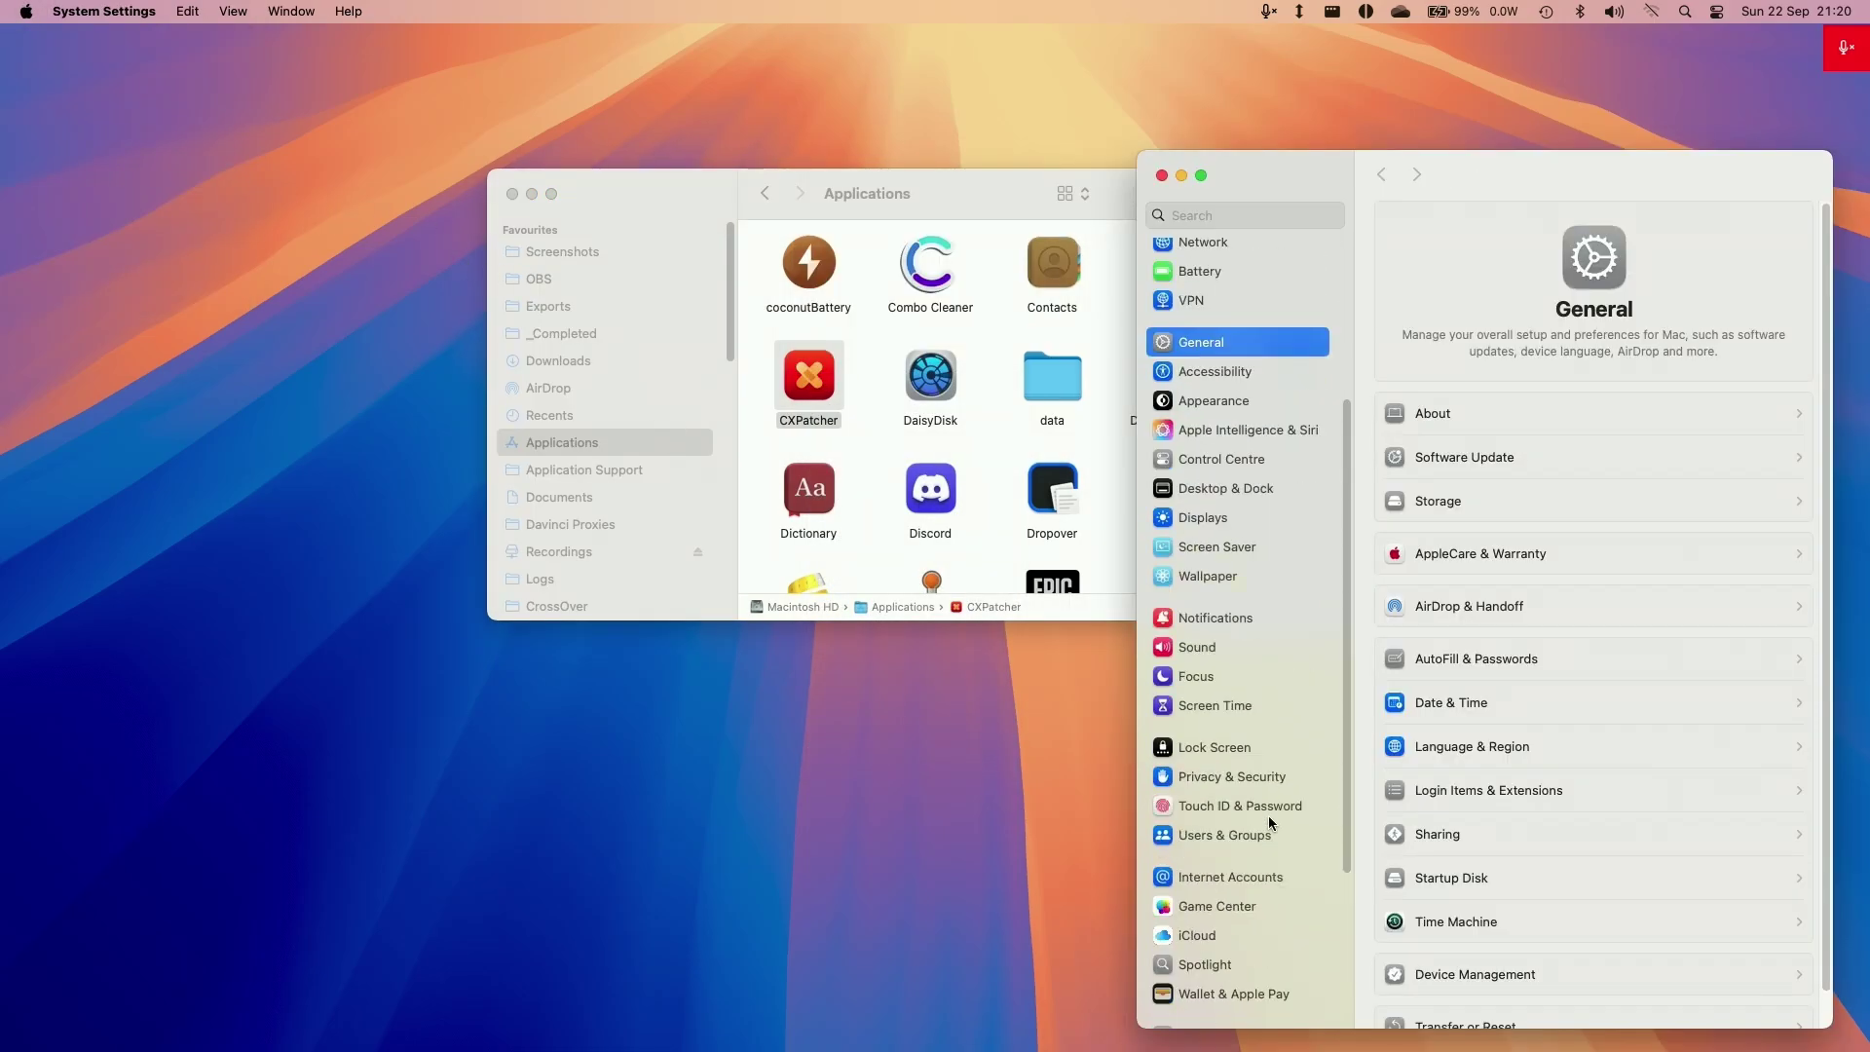
{"action": "left_click", "coordinate": [1266, 779]}
{"action": "scroll", "coordinate": [1808, 648], "scroll_direction": "down", "scroll_amount": 10}
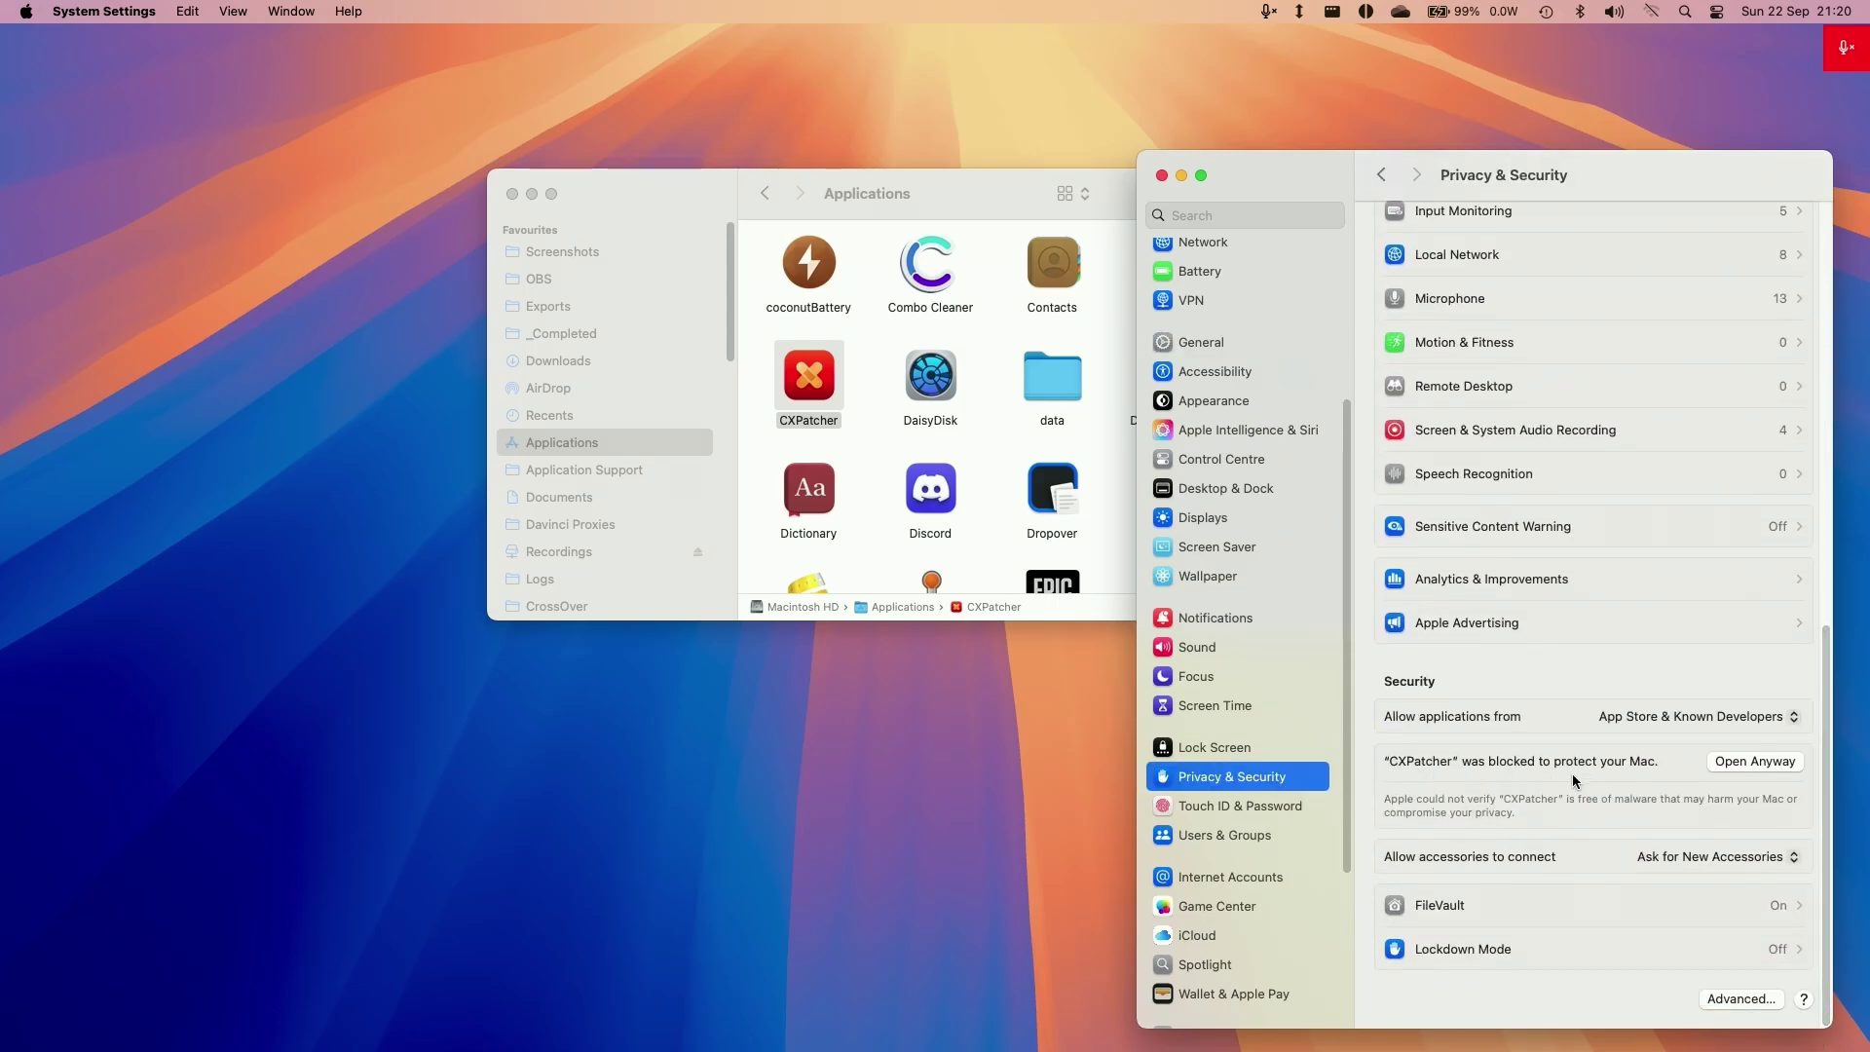
{"action": "left_click", "coordinate": [1753, 761]}
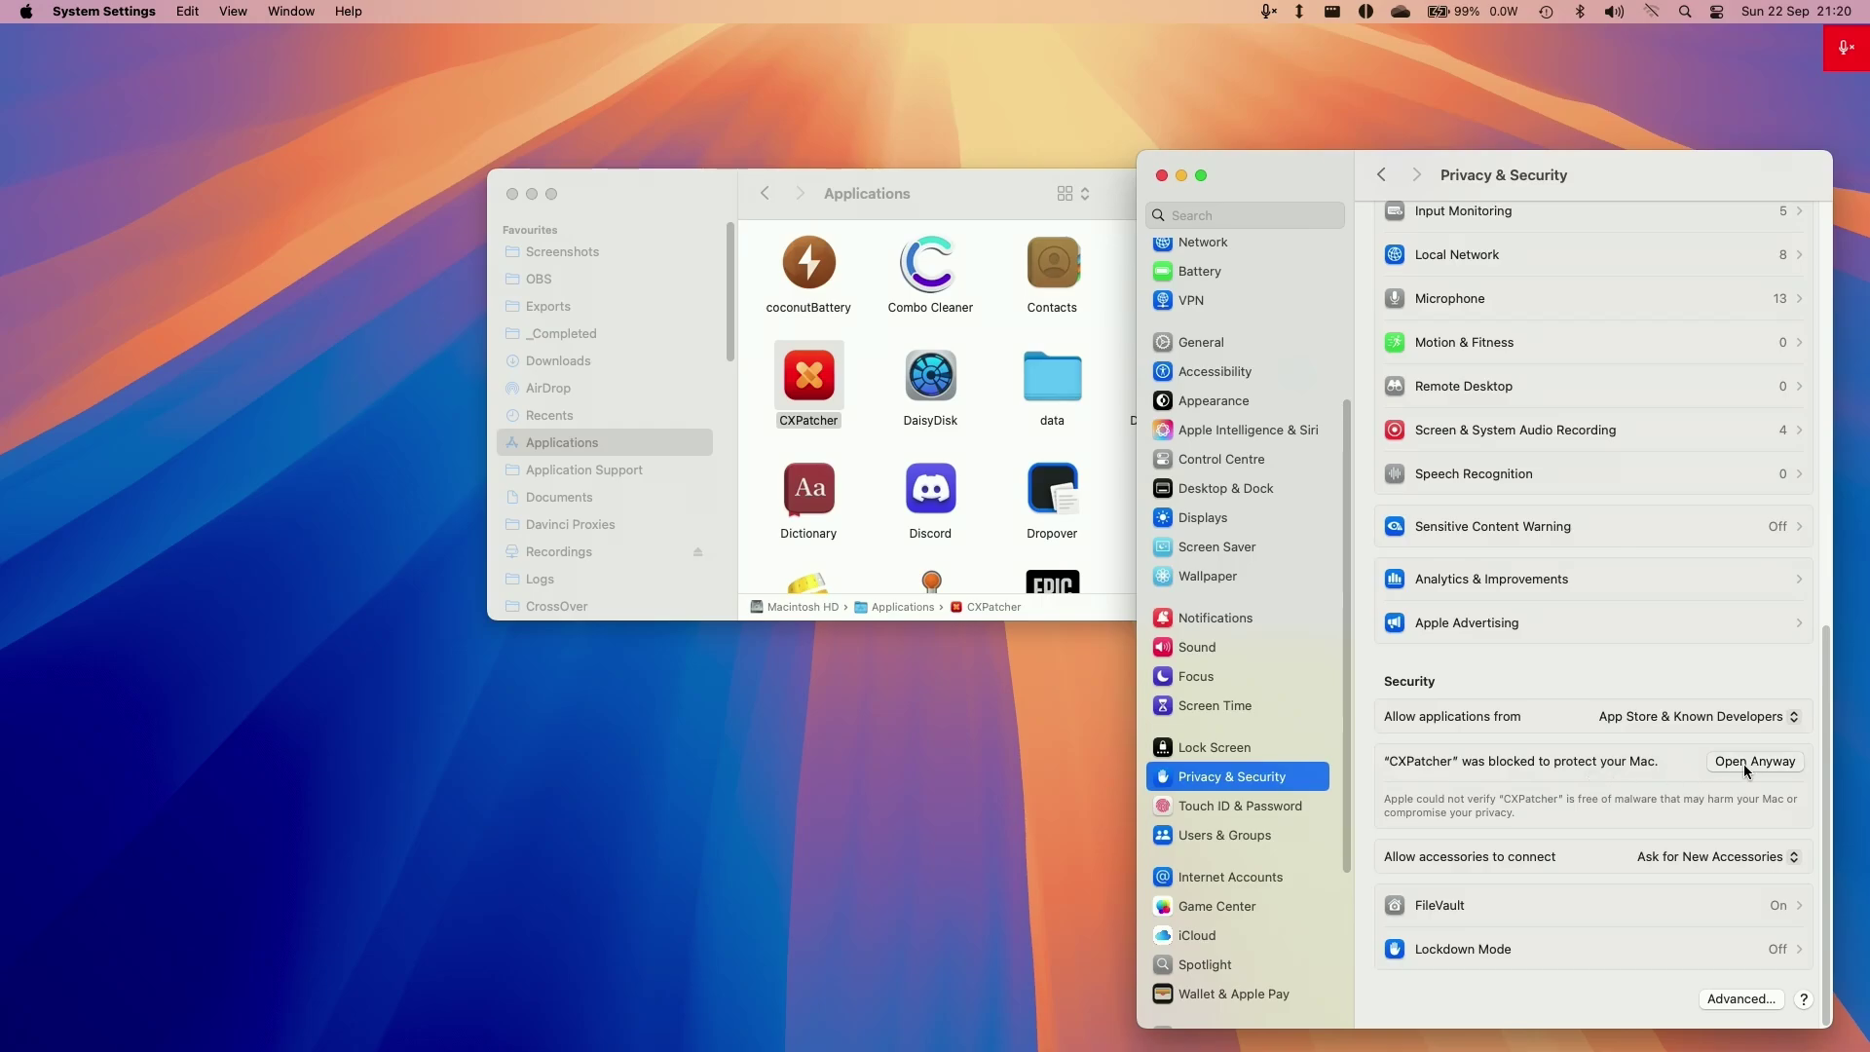
- Confirm opening CXPatcher anyway and authorize it with the account password
{"action": "left_click", "coordinate": [1183, 175]}
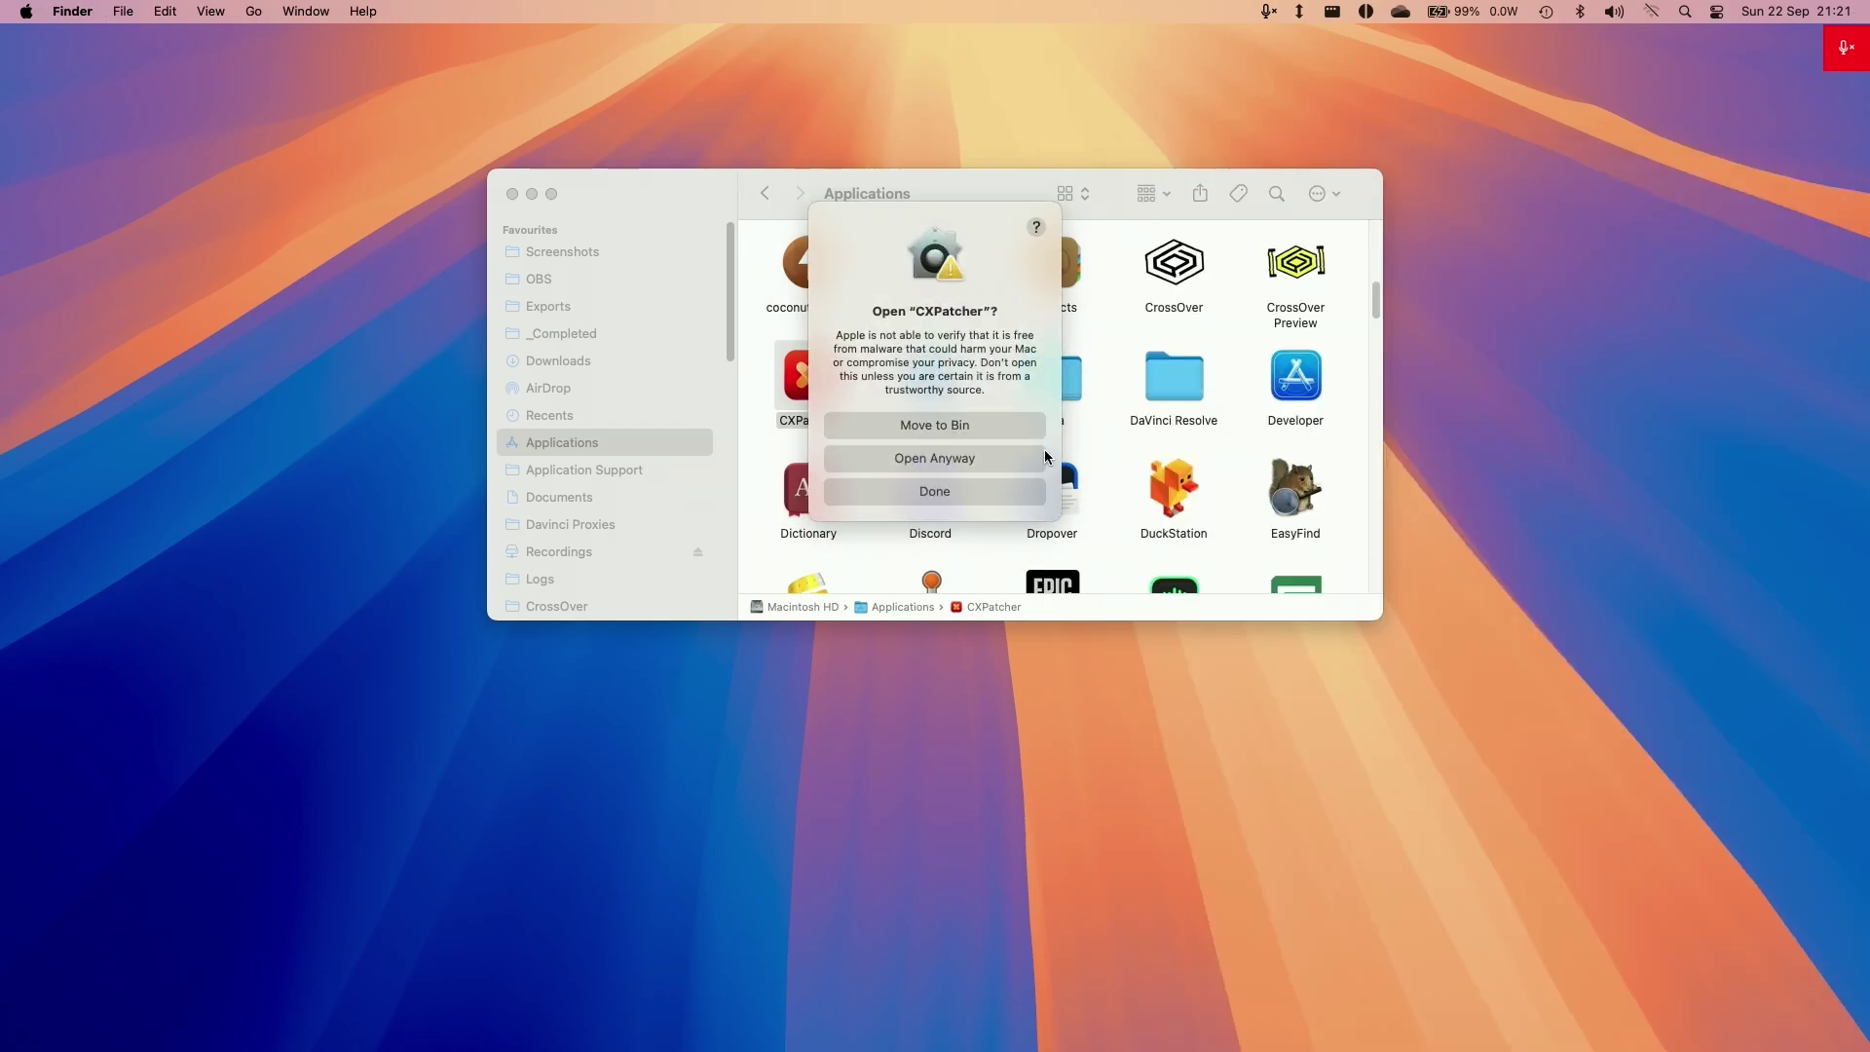
{"action": "left_click", "coordinate": [954, 467]}
{"action": "left_click", "coordinate": [967, 478]}
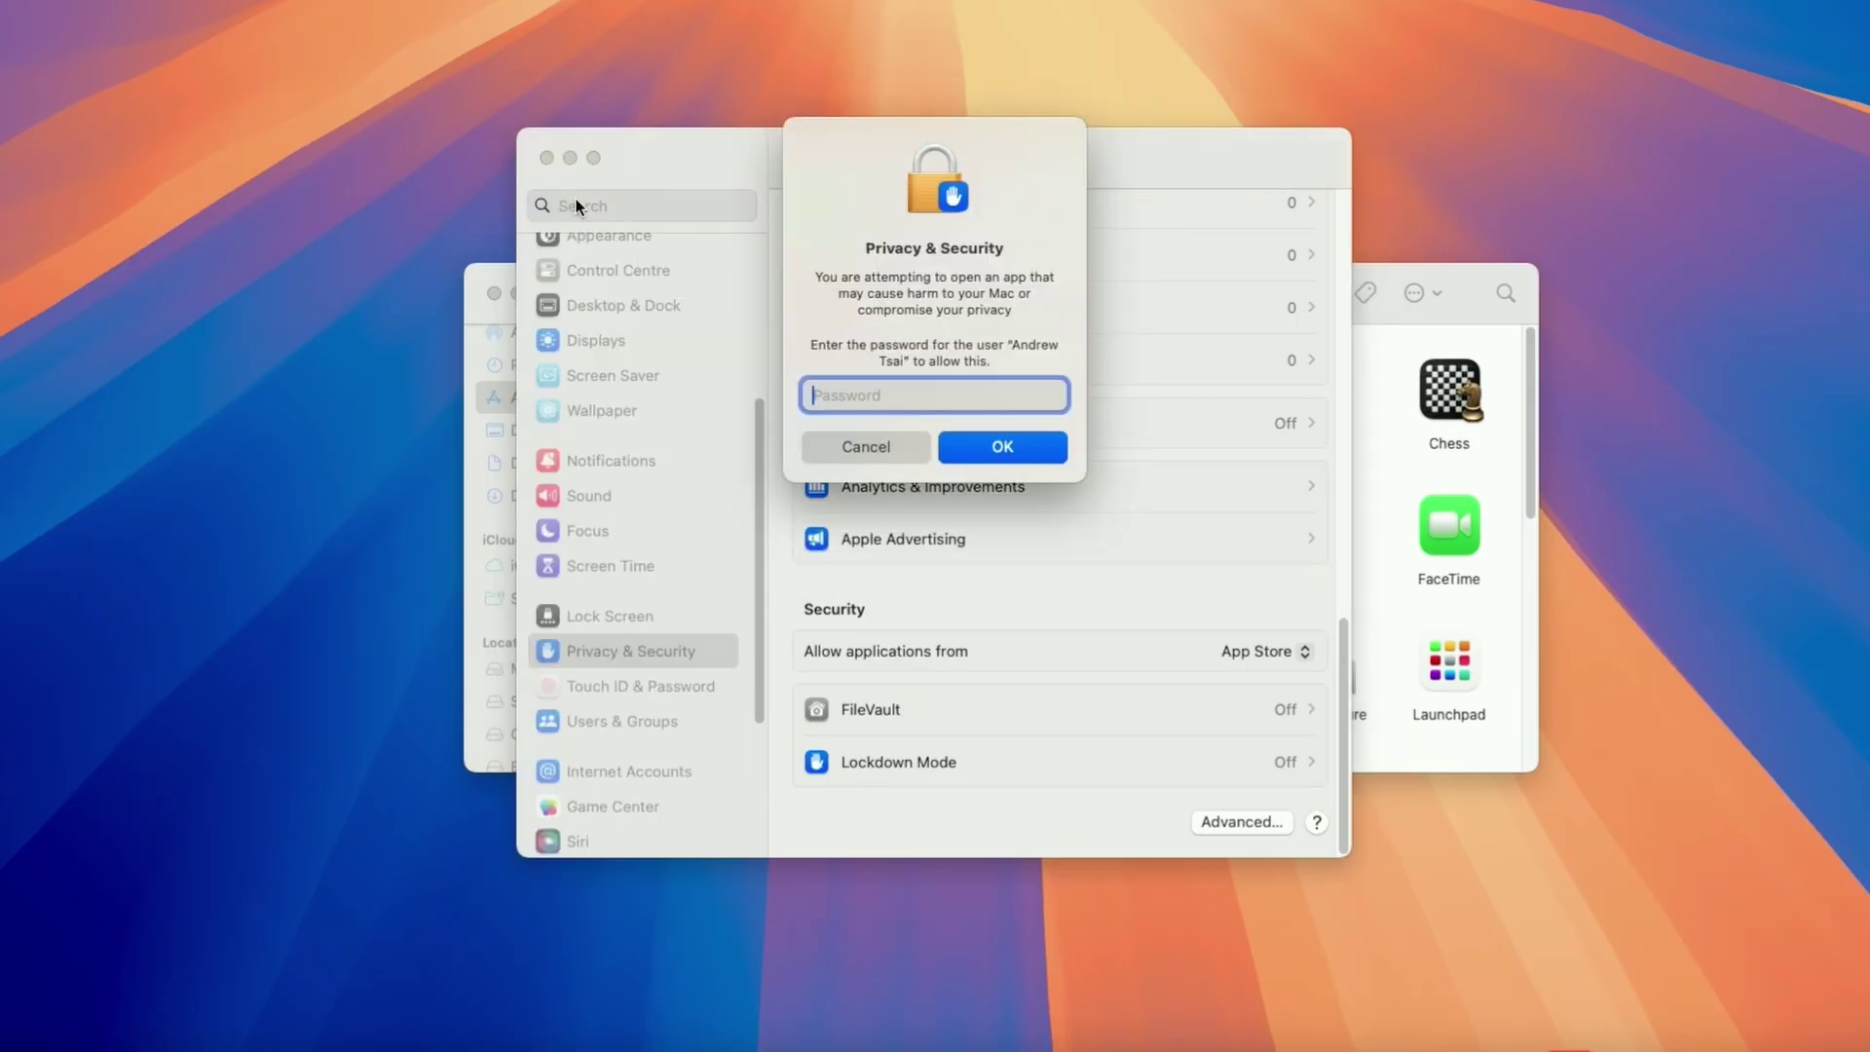
{"action": "left_click", "coordinate": [547, 160]}
{"action": "type", "text": "••"}
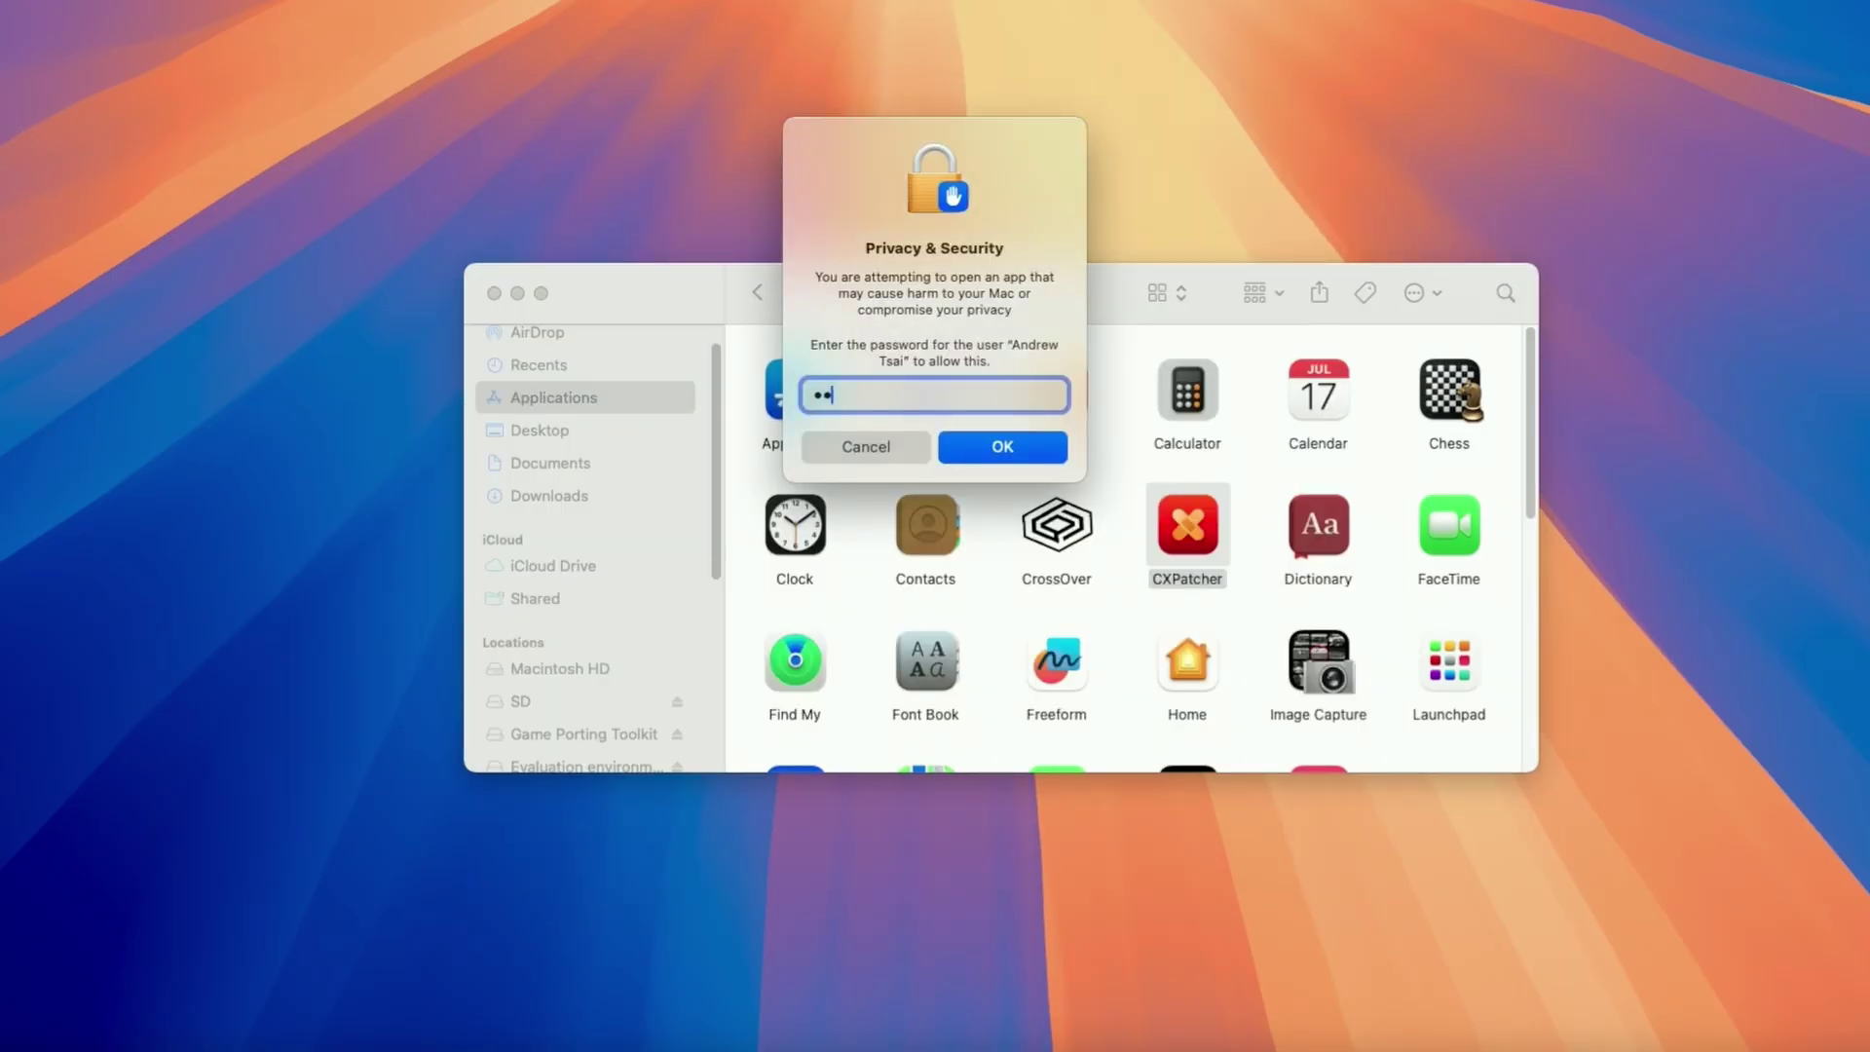
{"action": "type", "text": "•••••••"}
{"action": "left_click", "coordinate": [1013, 458]}
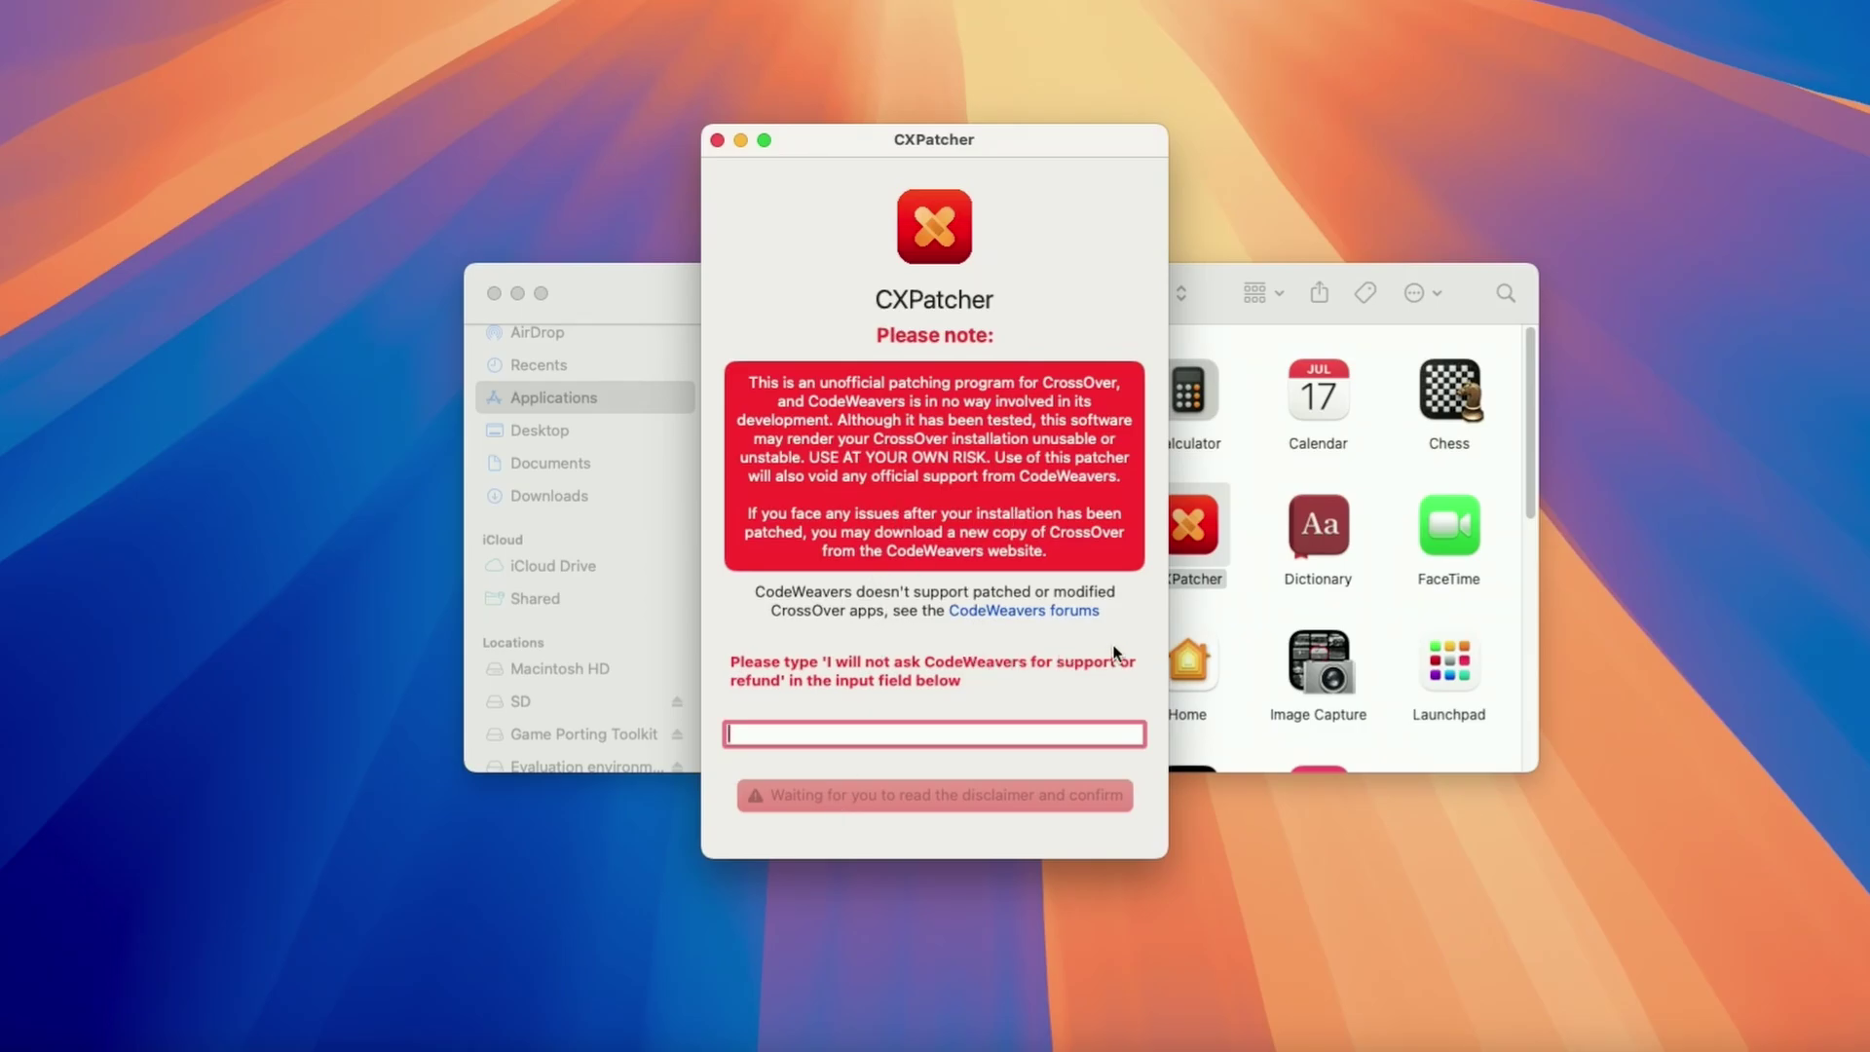
- Confirm the CXPatcher disclaimer with "I will not ask CodeWeavers for support or refund" and agree to proceed
{"action": "type", "text": "I will not ask CodeWeavers for support or refund"}
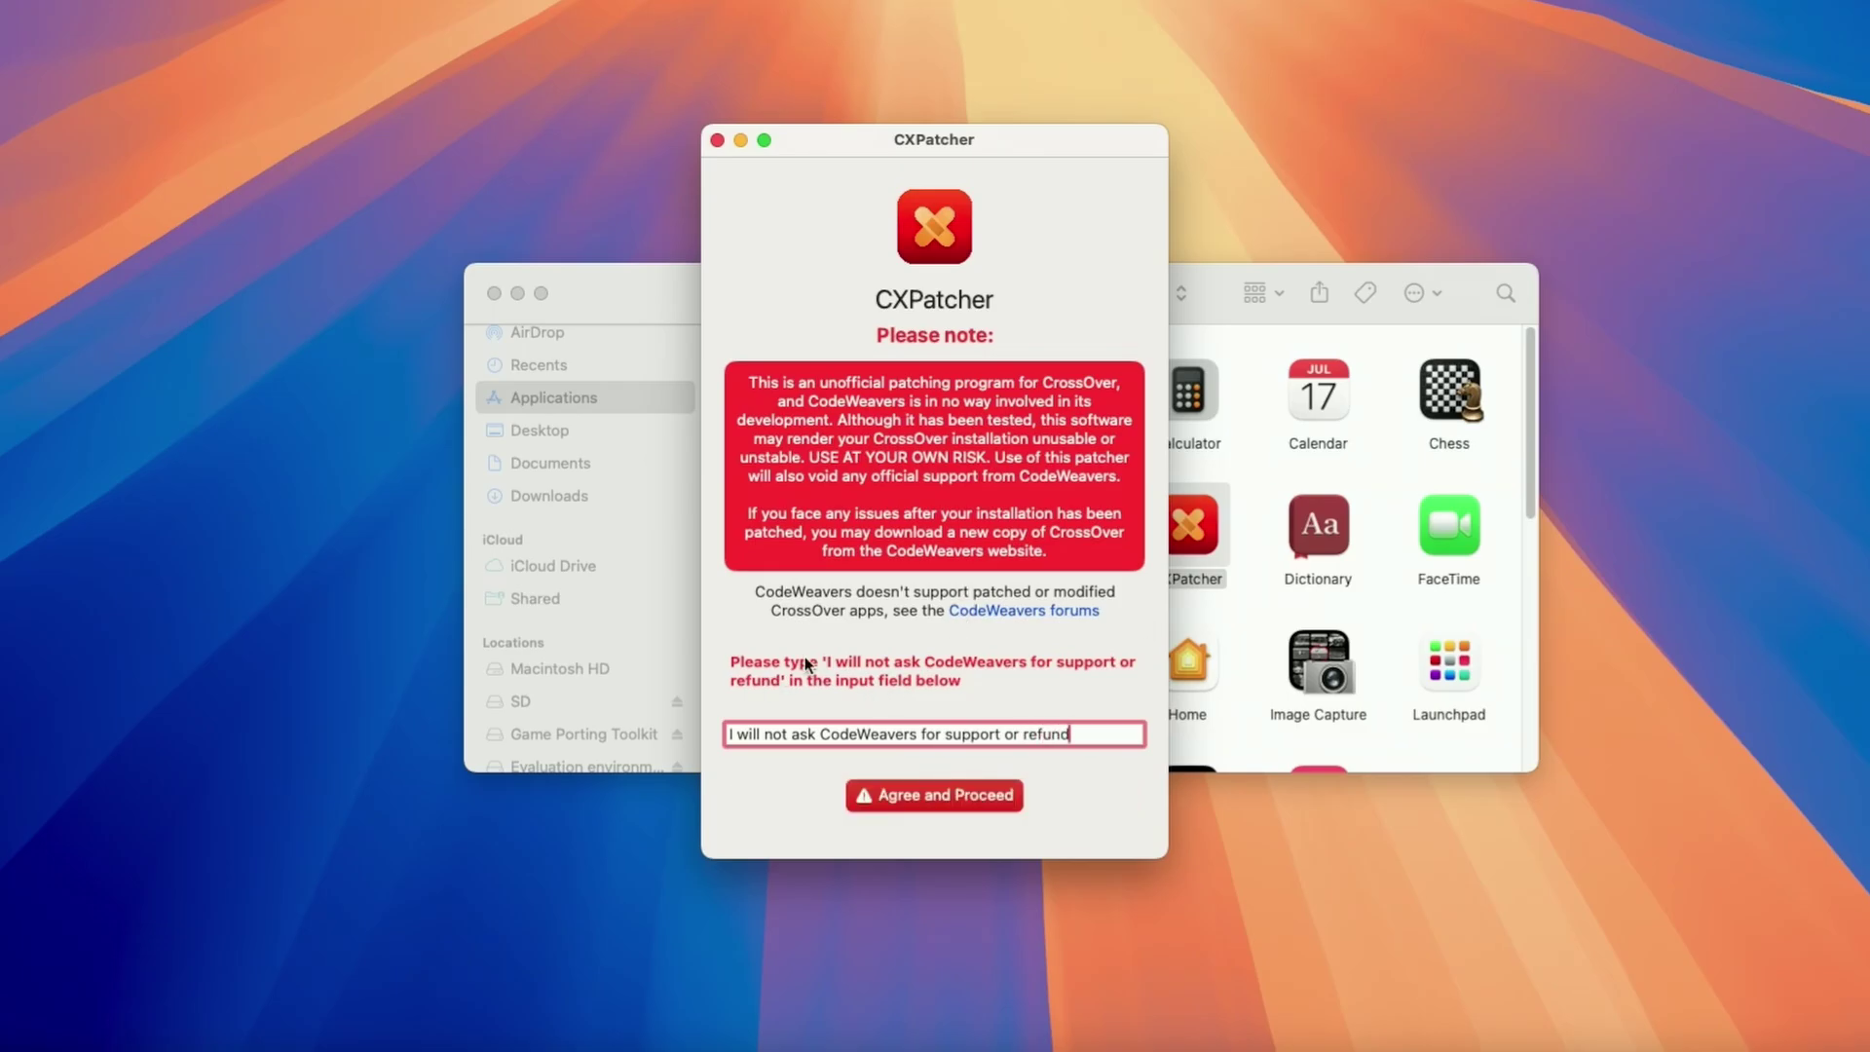
{"action": "left_click_drag", "start_coordinate": [1105, 731], "coordinate": [724, 713]}
{"action": "left_click", "coordinate": [810, 735]}
{"action": "left_click", "coordinate": [939, 797]}
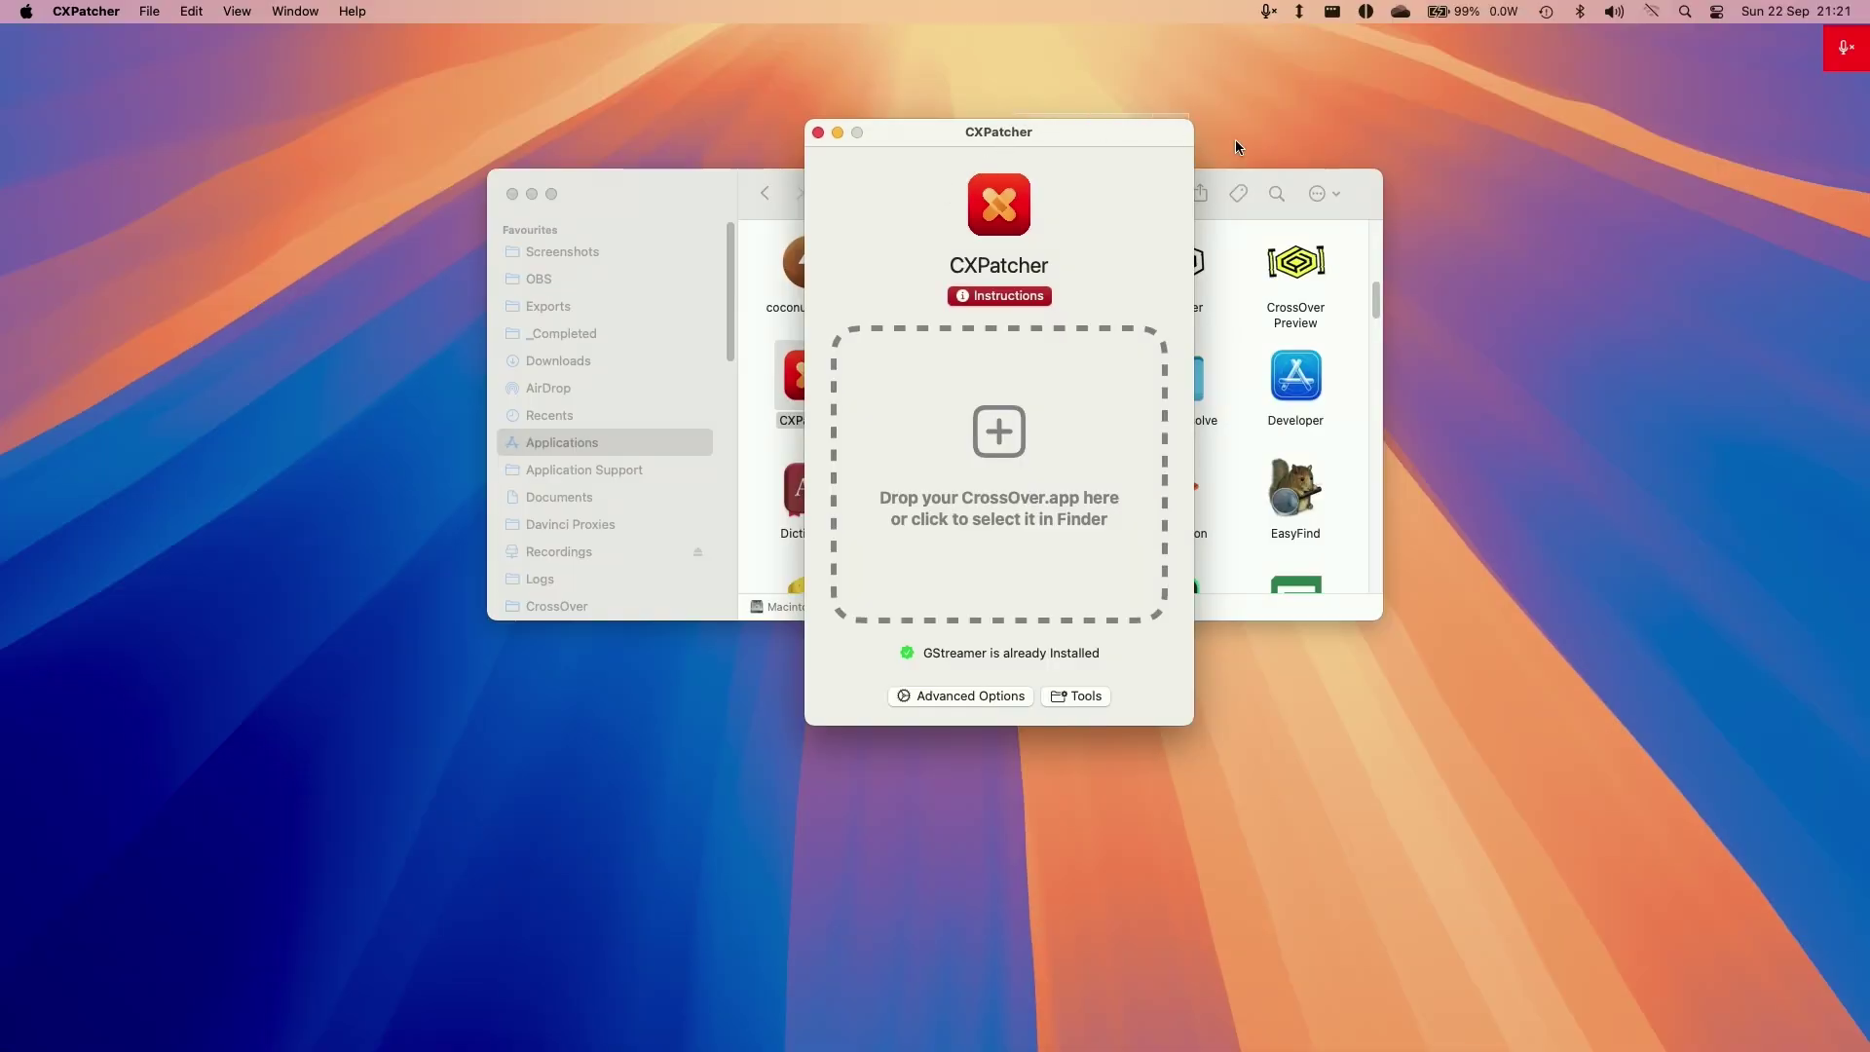
- Arrange CXPatcher beside the Applications folder and switch on Always Advertises AVX in its advanced options
{"action": "left_click", "coordinate": [1235, 142]}
{"action": "left_click_drag", "start_coordinate": [1062, 144], "coordinate": [722, 249]}
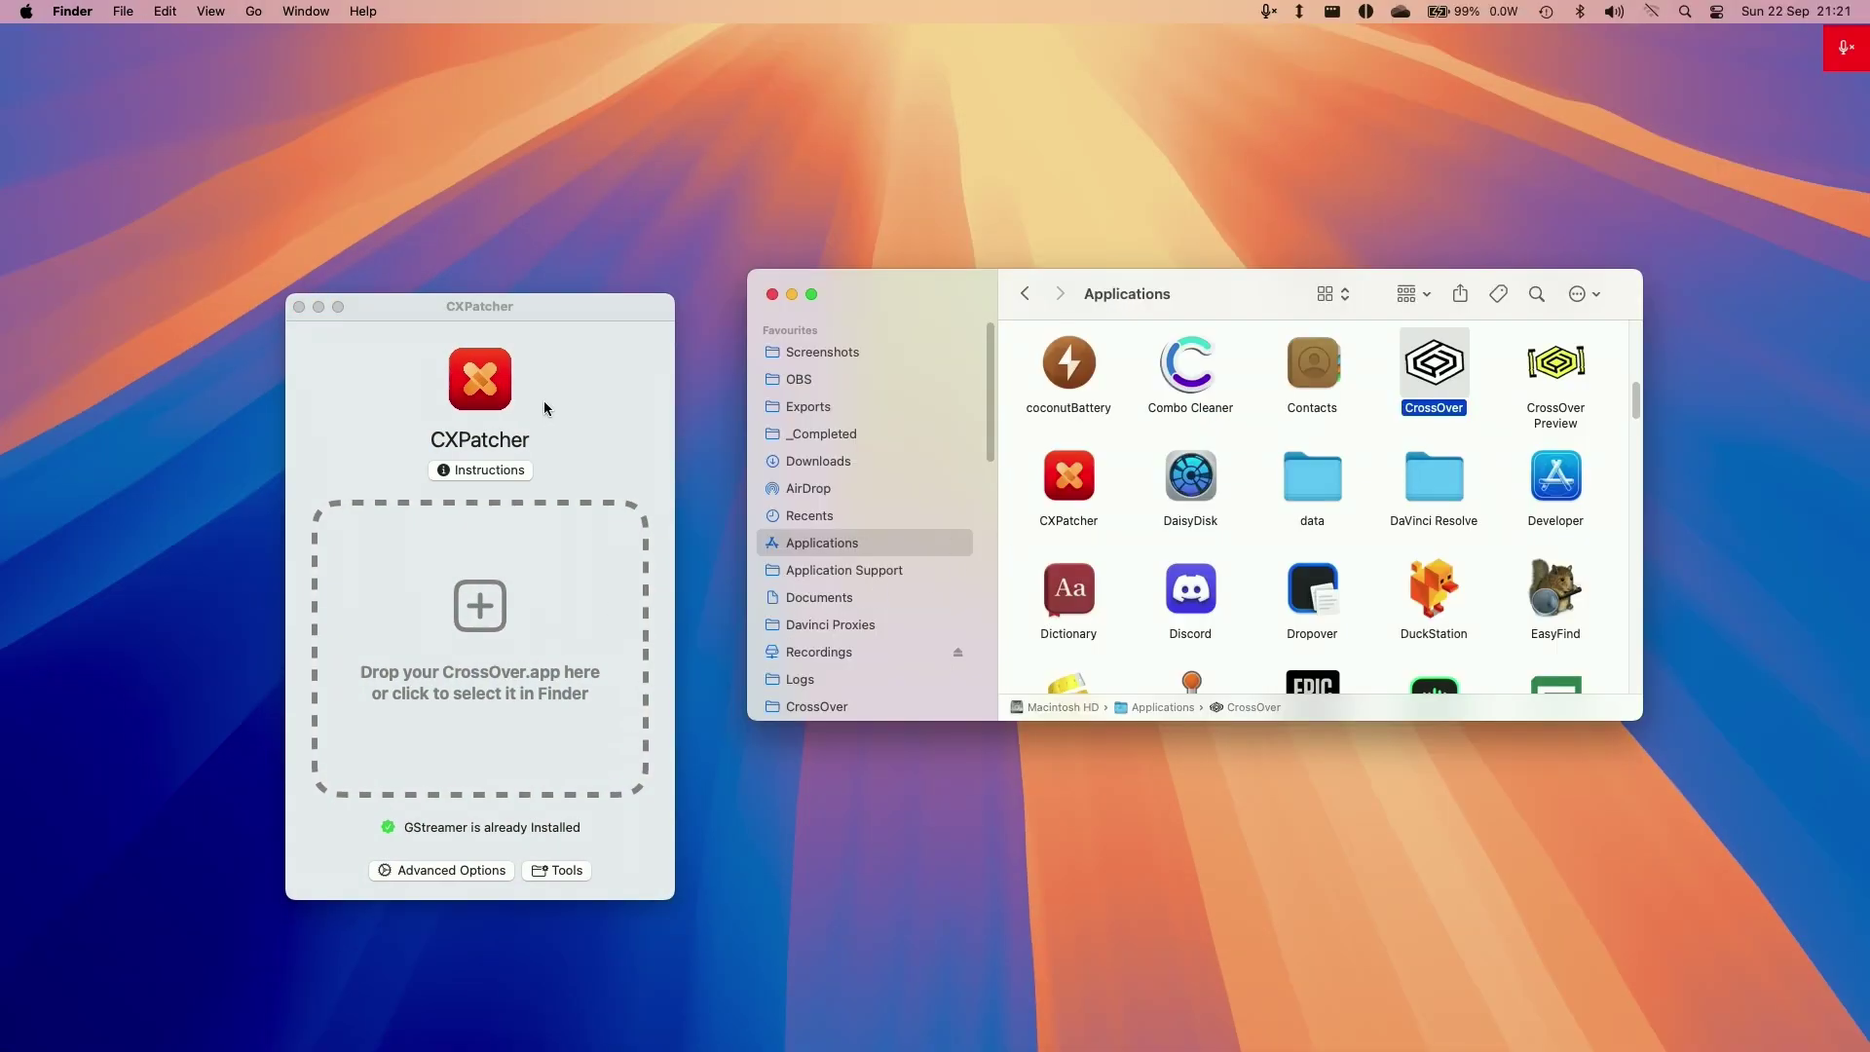
{"action": "left_click_drag", "start_coordinate": [562, 306], "coordinate": [569, 231]}
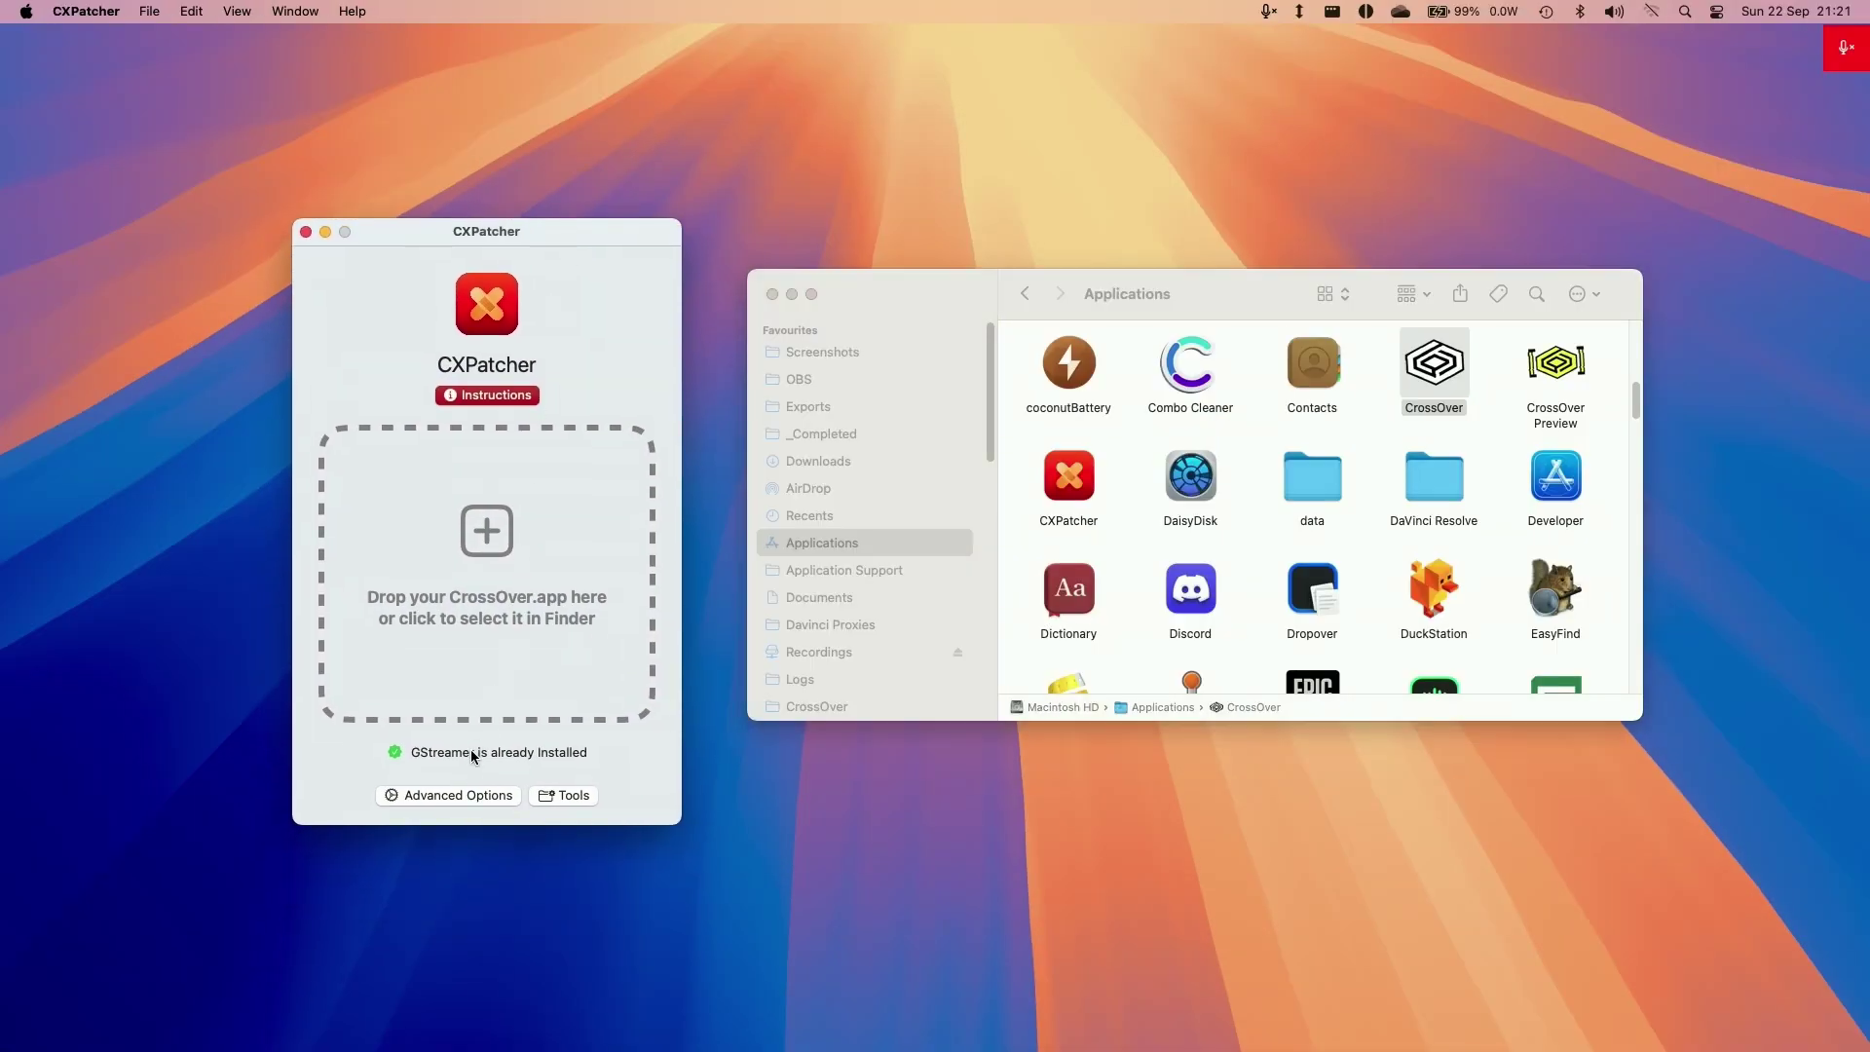
{"action": "left_click", "coordinate": [449, 799]}
{"action": "left_click_drag", "start_coordinate": [1357, 304], "coordinate": [734, 435]}
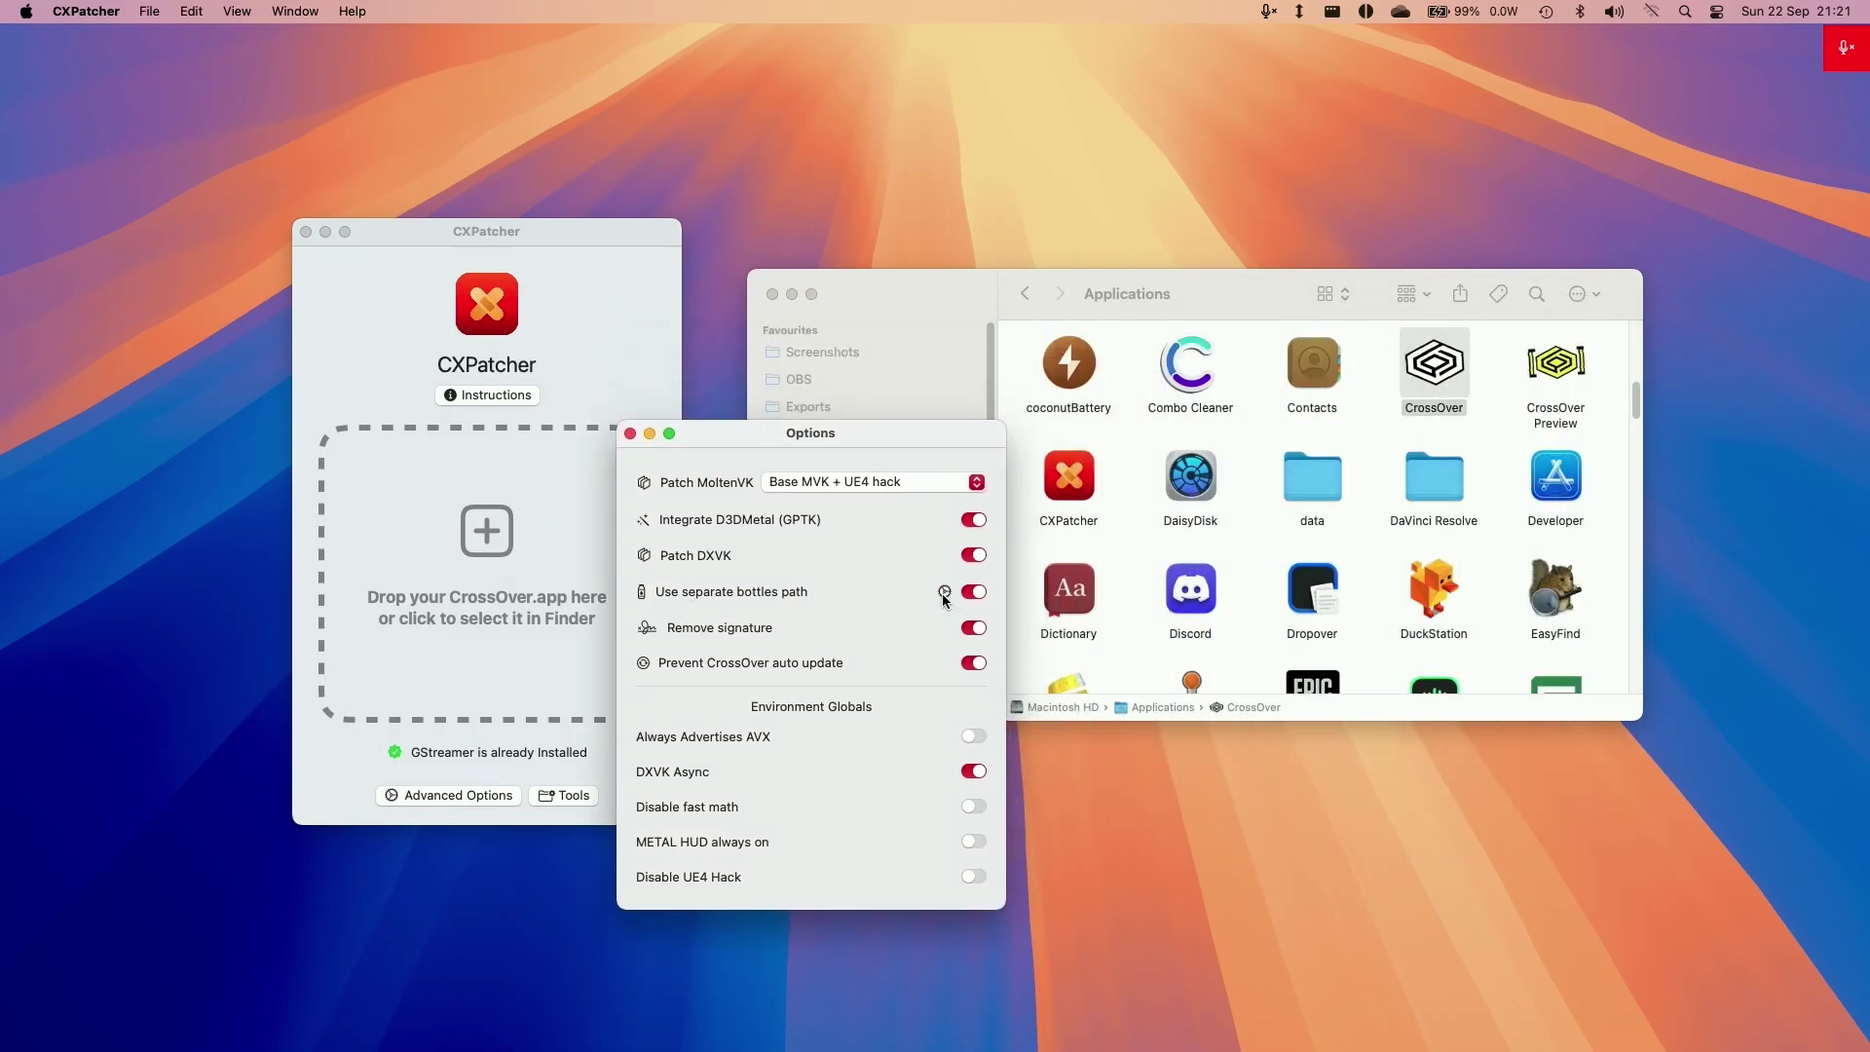
{"action": "left_click", "coordinate": [970, 738]}
{"action": "key", "text": "Escape"}
- Patch the CrossOver application from the Applications folder with CXPatcher, then close the patcher
{"action": "left_click_drag", "start_coordinate": [1435, 371], "coordinate": [577, 571]}
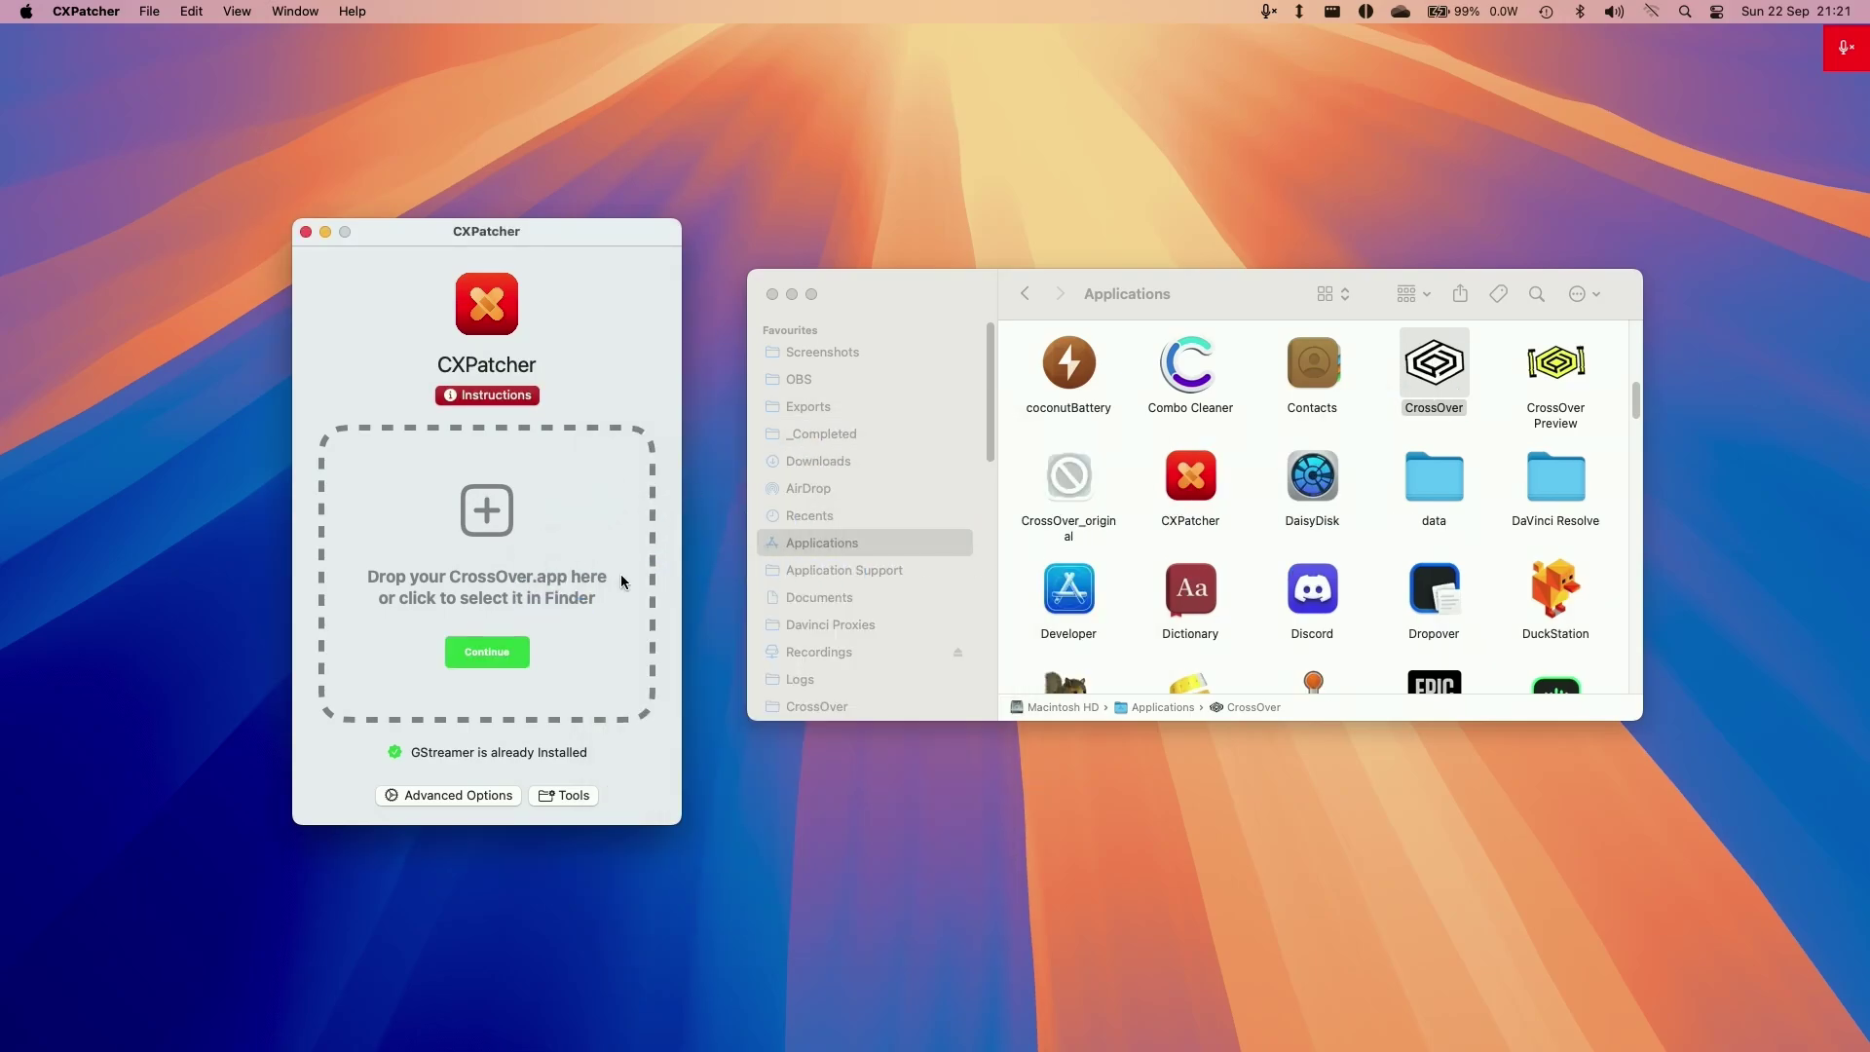
{"action": "left_click", "coordinate": [304, 232]}
{"action": "left_click_drag", "start_coordinate": [1079, 316], "coordinate": [852, 325]}
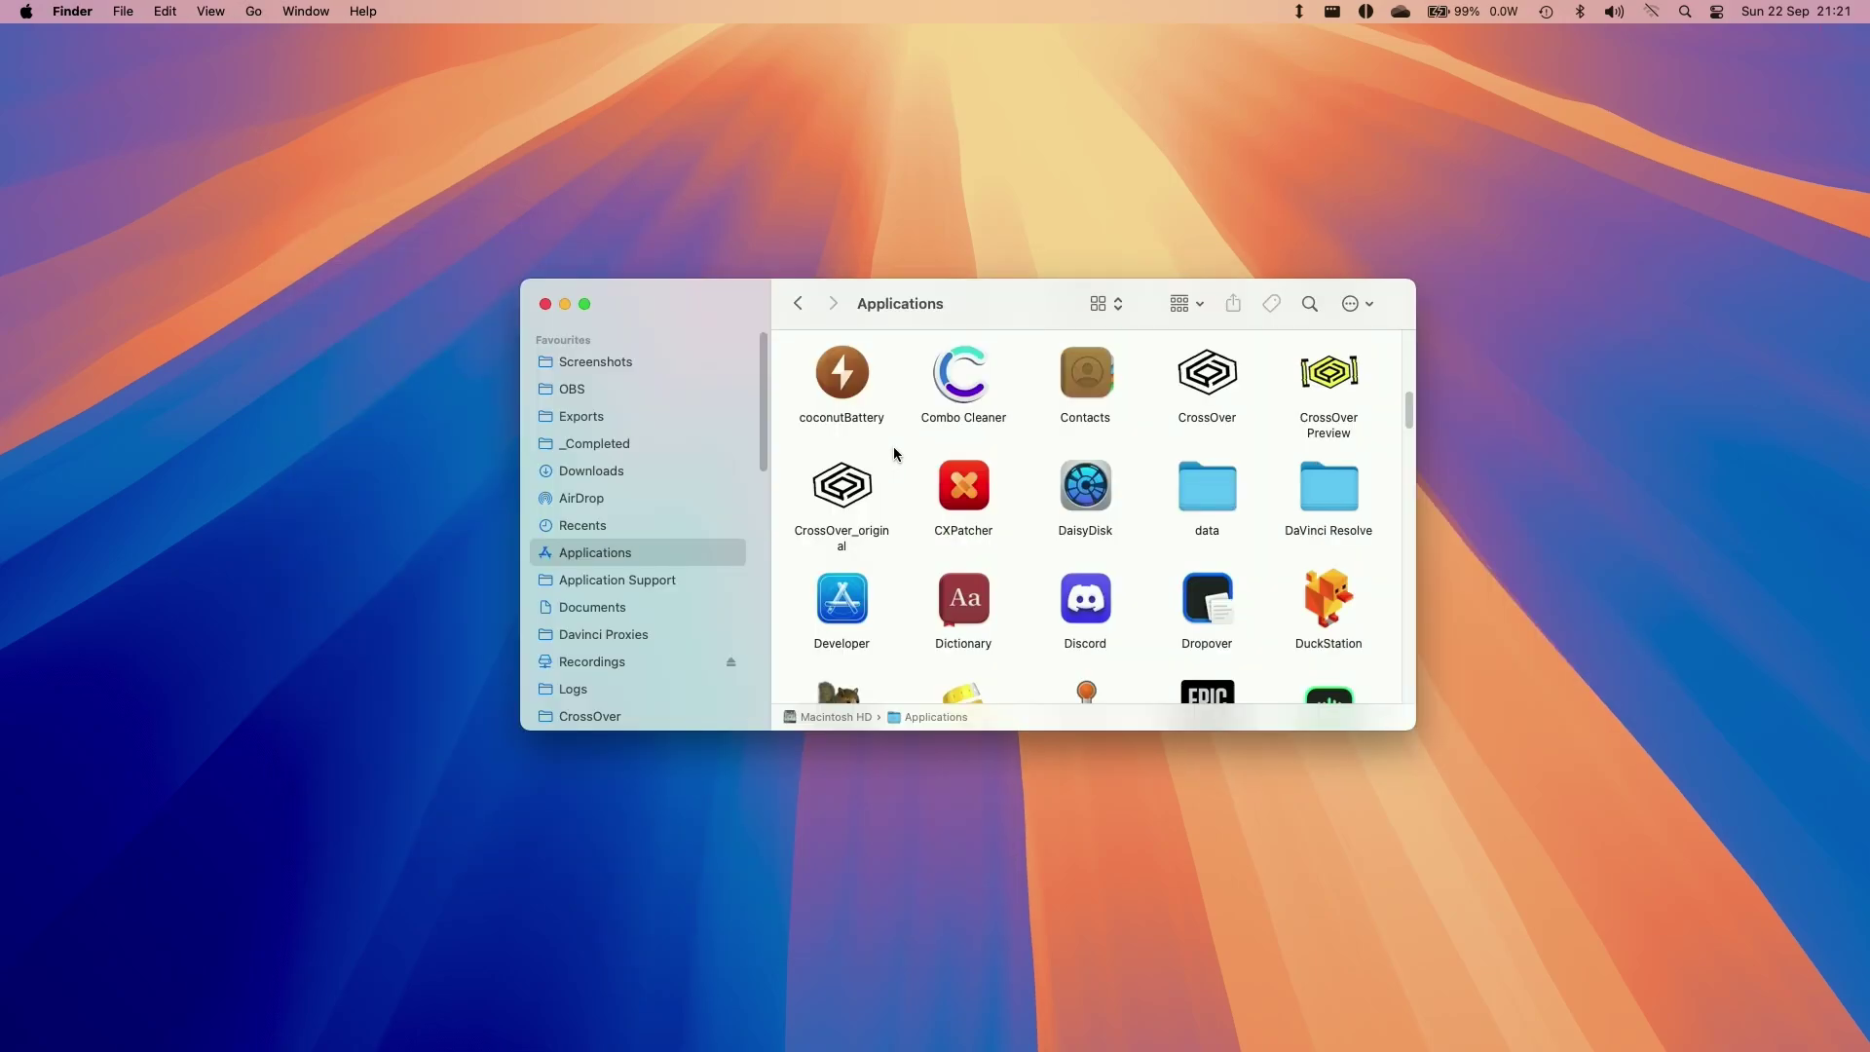
- Launch the patched CrossOver, install Steam through it and allow access to files on the removable volume
{"action": "left_click", "coordinate": [1218, 381]}
{"action": "type", "text": "steam"}
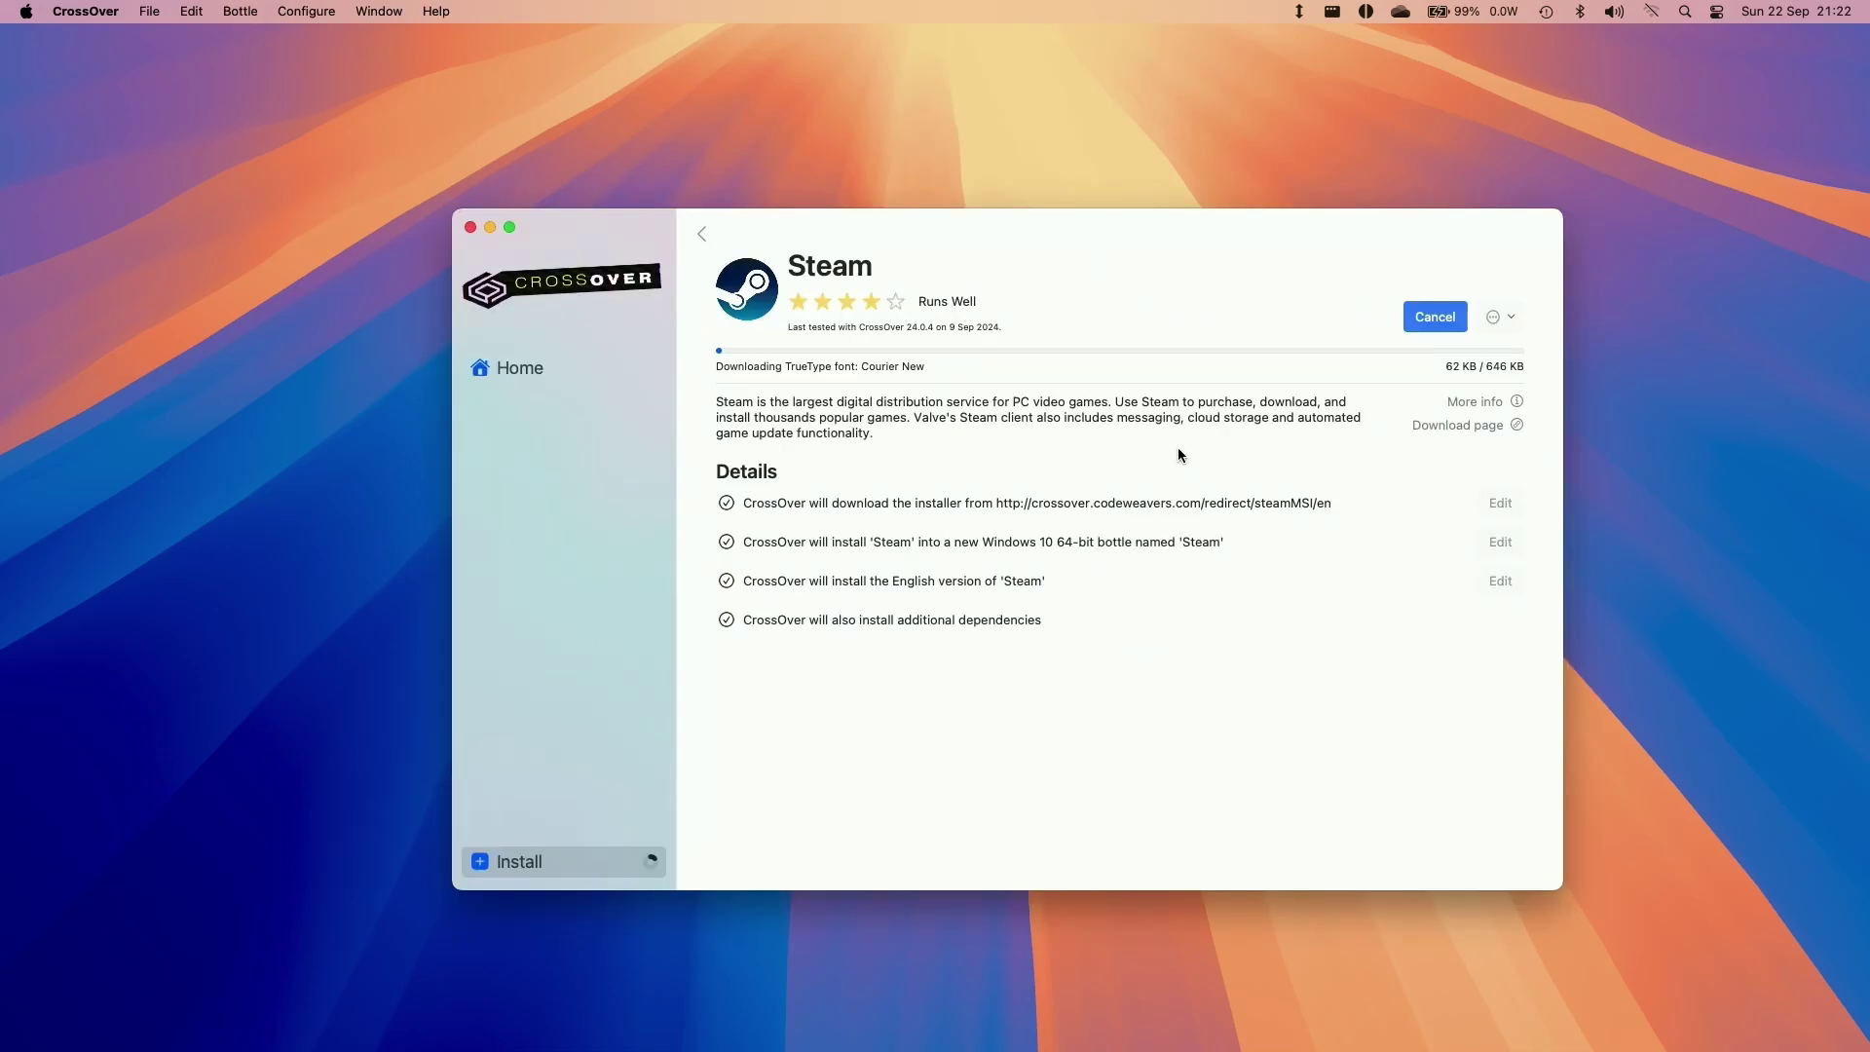
{"action": "left_click", "coordinate": [1015, 674]}
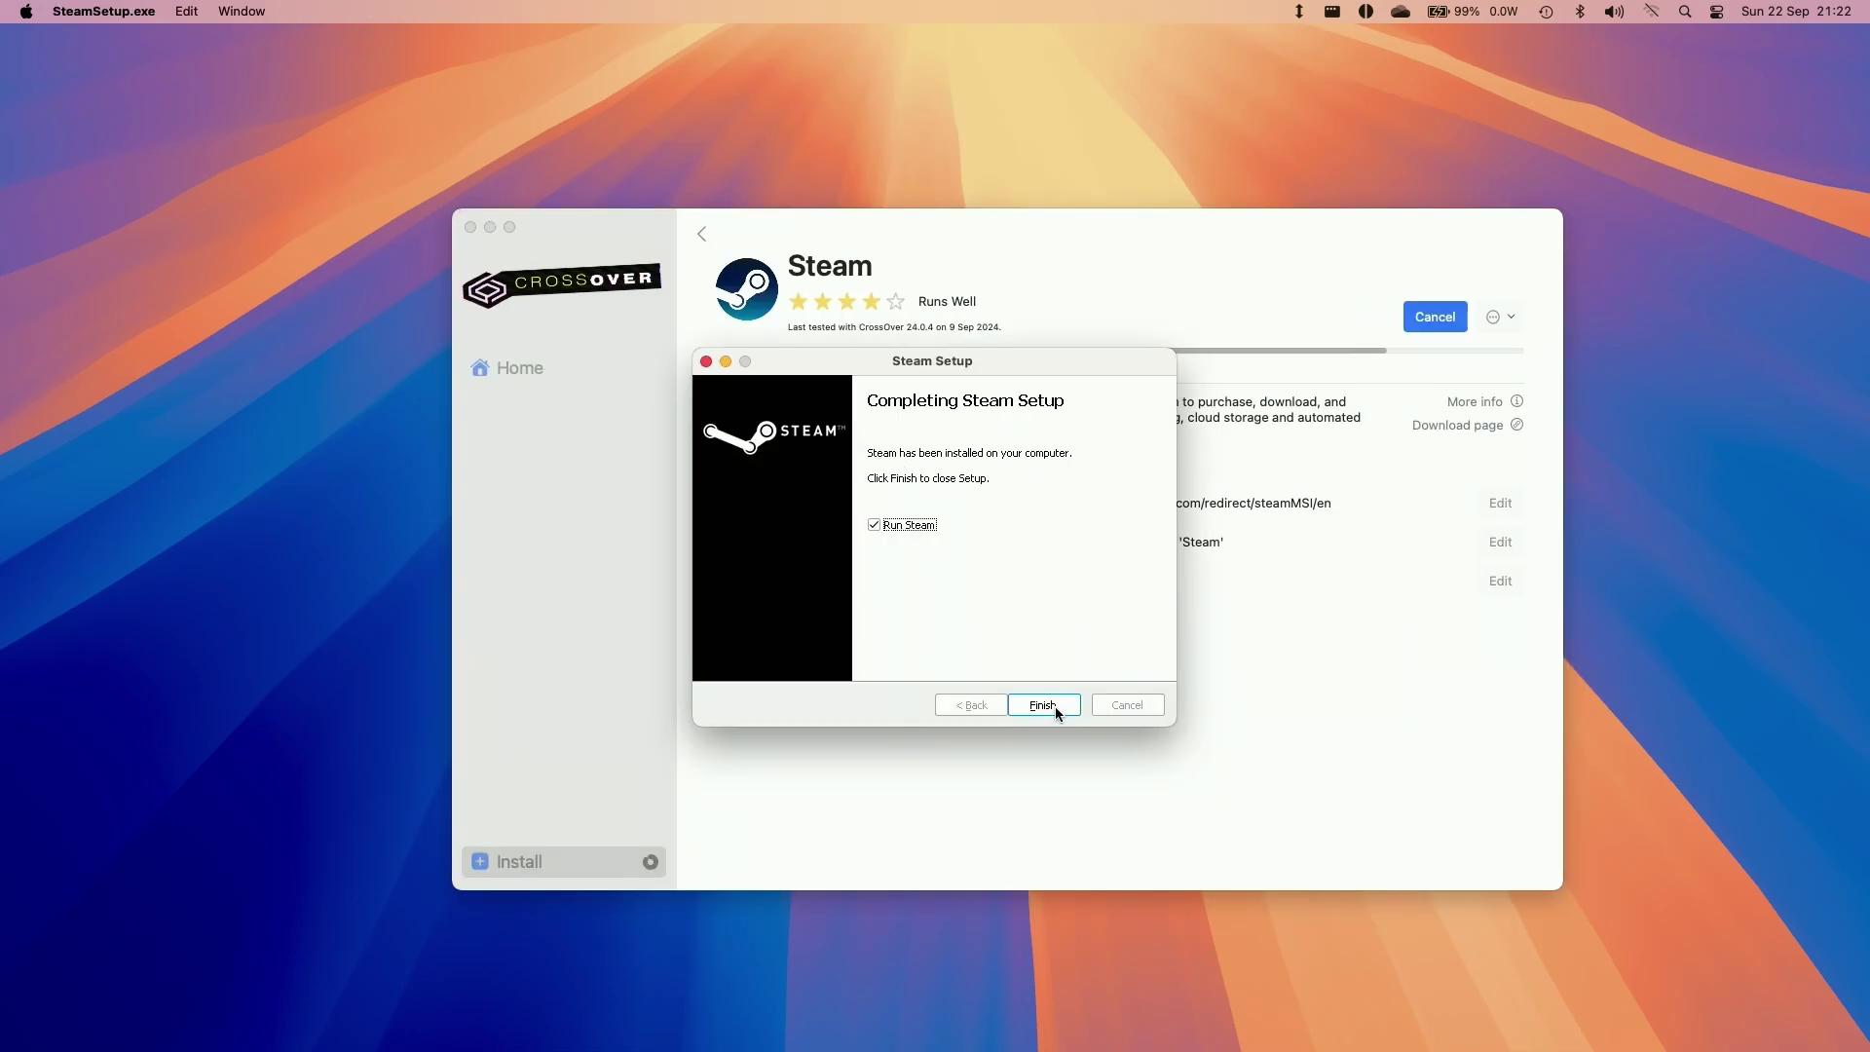
{"action": "left_click", "coordinate": [1056, 711]}
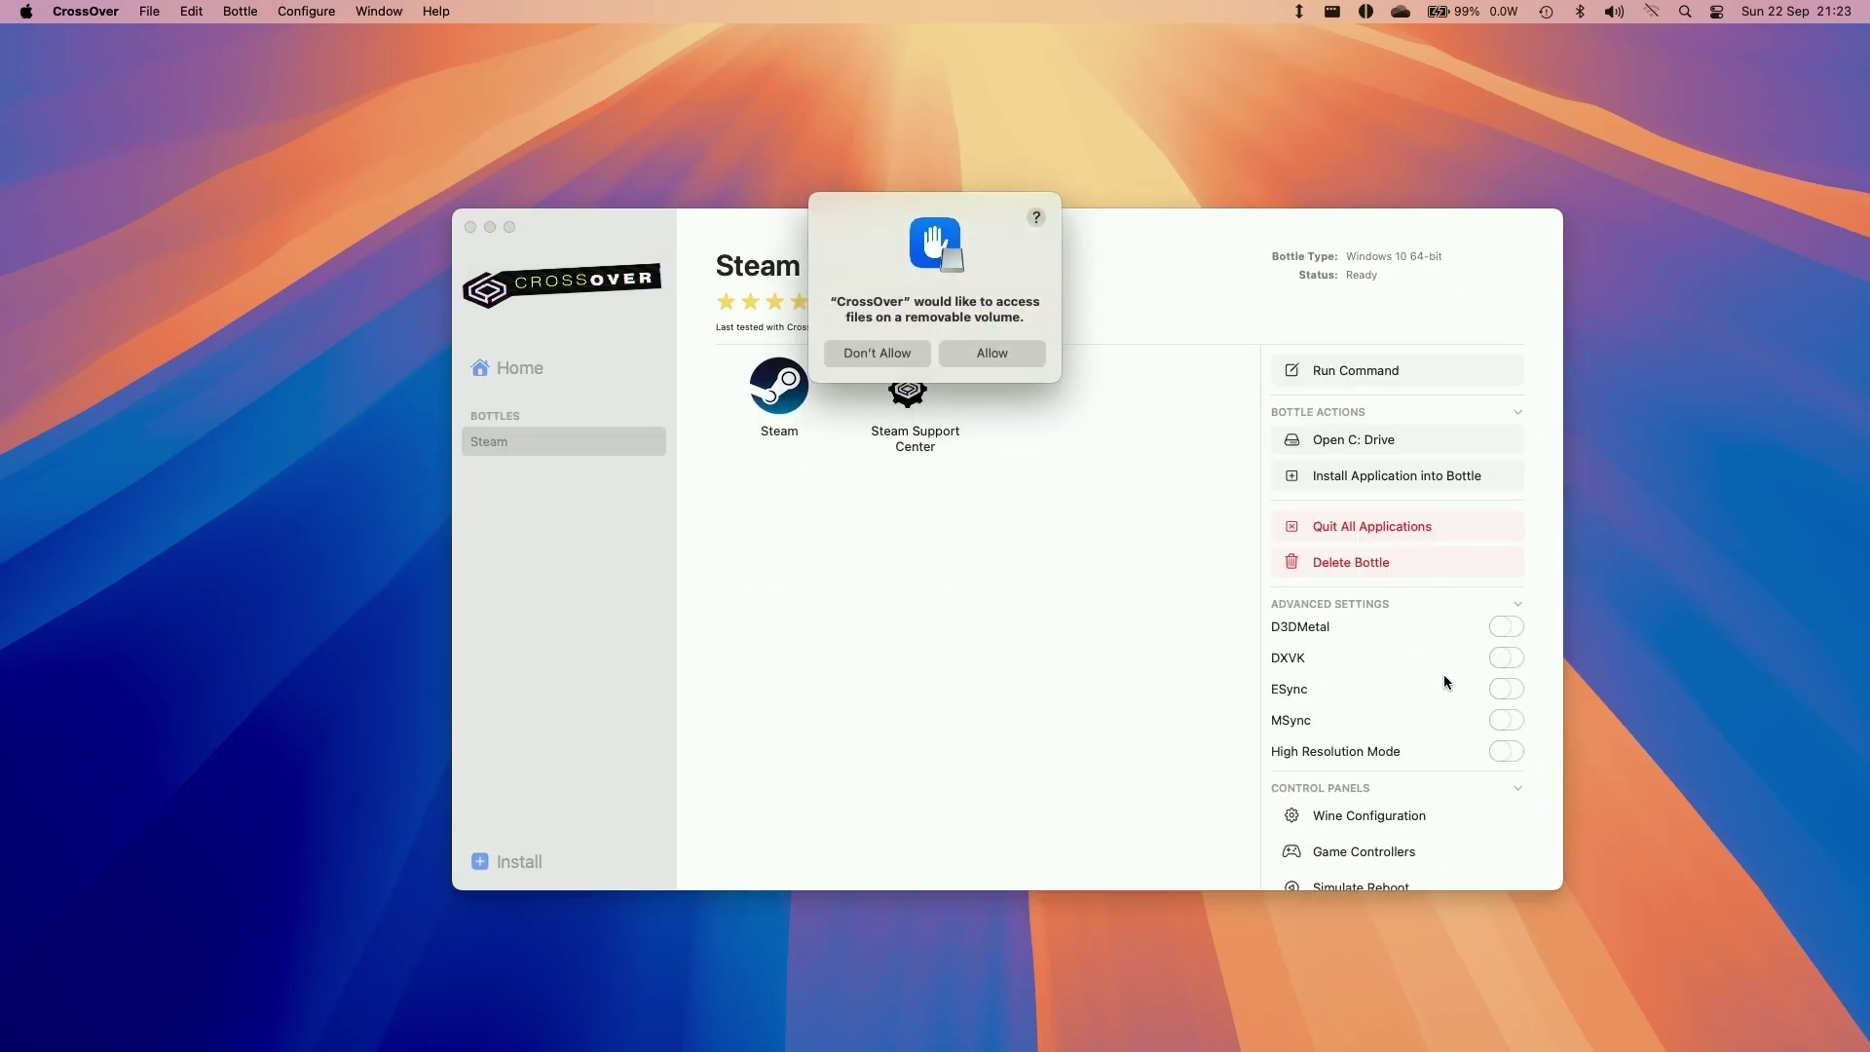
{"action": "left_click", "coordinate": [999, 352]}
{"action": "left_click", "coordinate": [992, 397]}
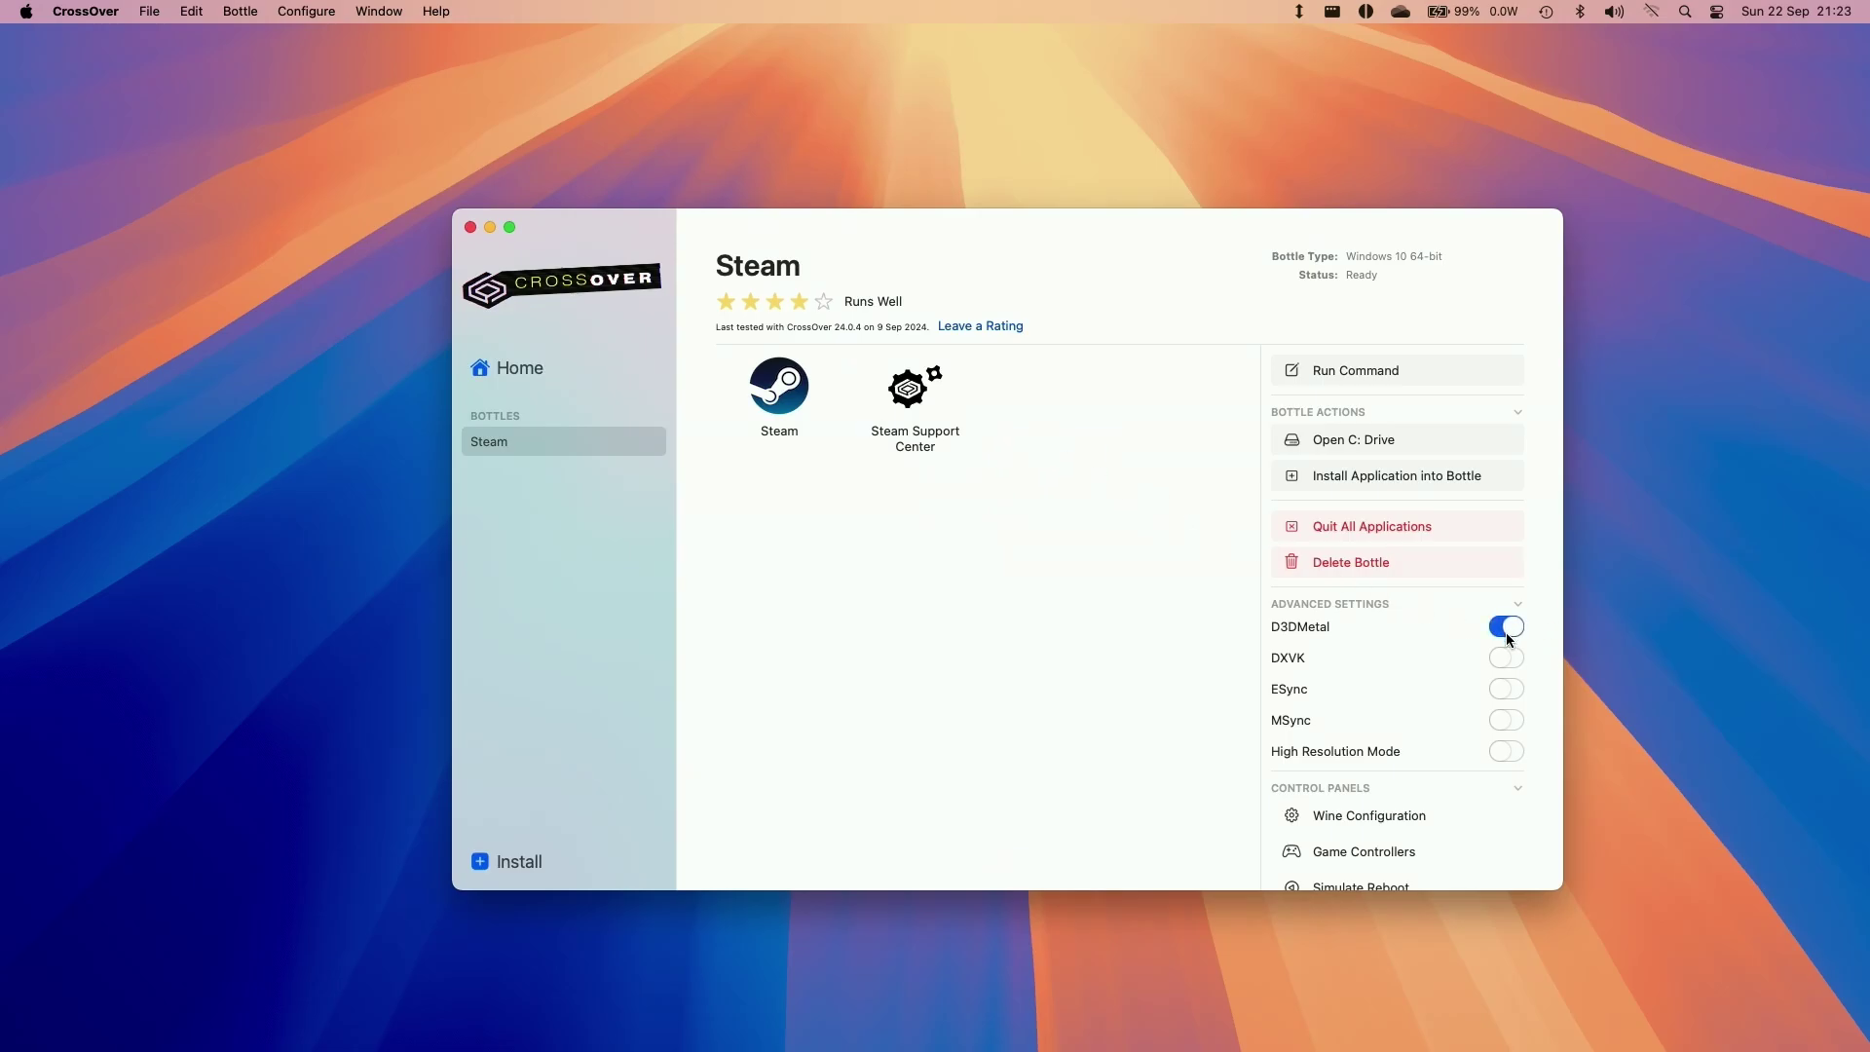
- Enable D3DMetal and MSync for the Steam bottle and launch Steam from it
{"action": "left_click", "coordinate": [1500, 718]}
{"action": "left_click", "coordinate": [1101, 651]}
{"action": "double_click", "coordinate": [791, 394]}
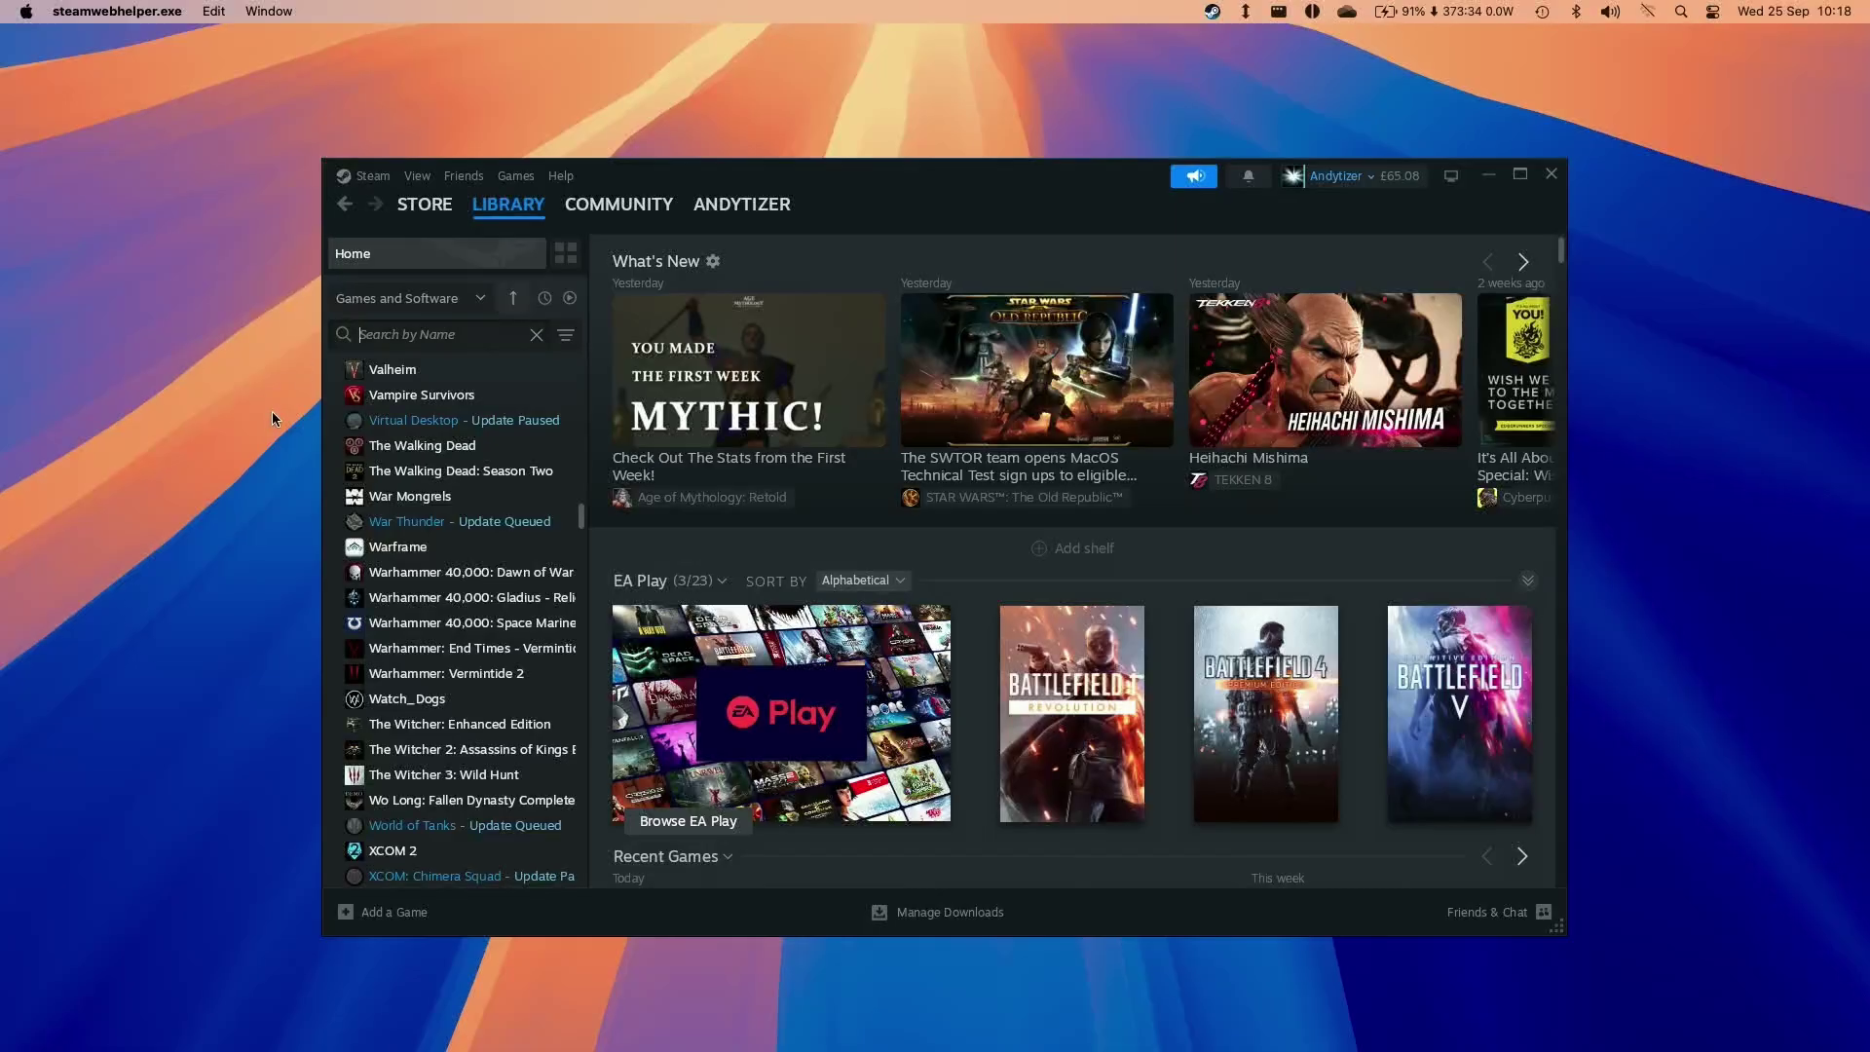
- Find Horizon Forbidden West Complete Edition in the Steam library by searching "horiz" and try to launch it
{"action": "left_click", "coordinate": [410, 334]}
{"action": "type", "text": "horiz"}
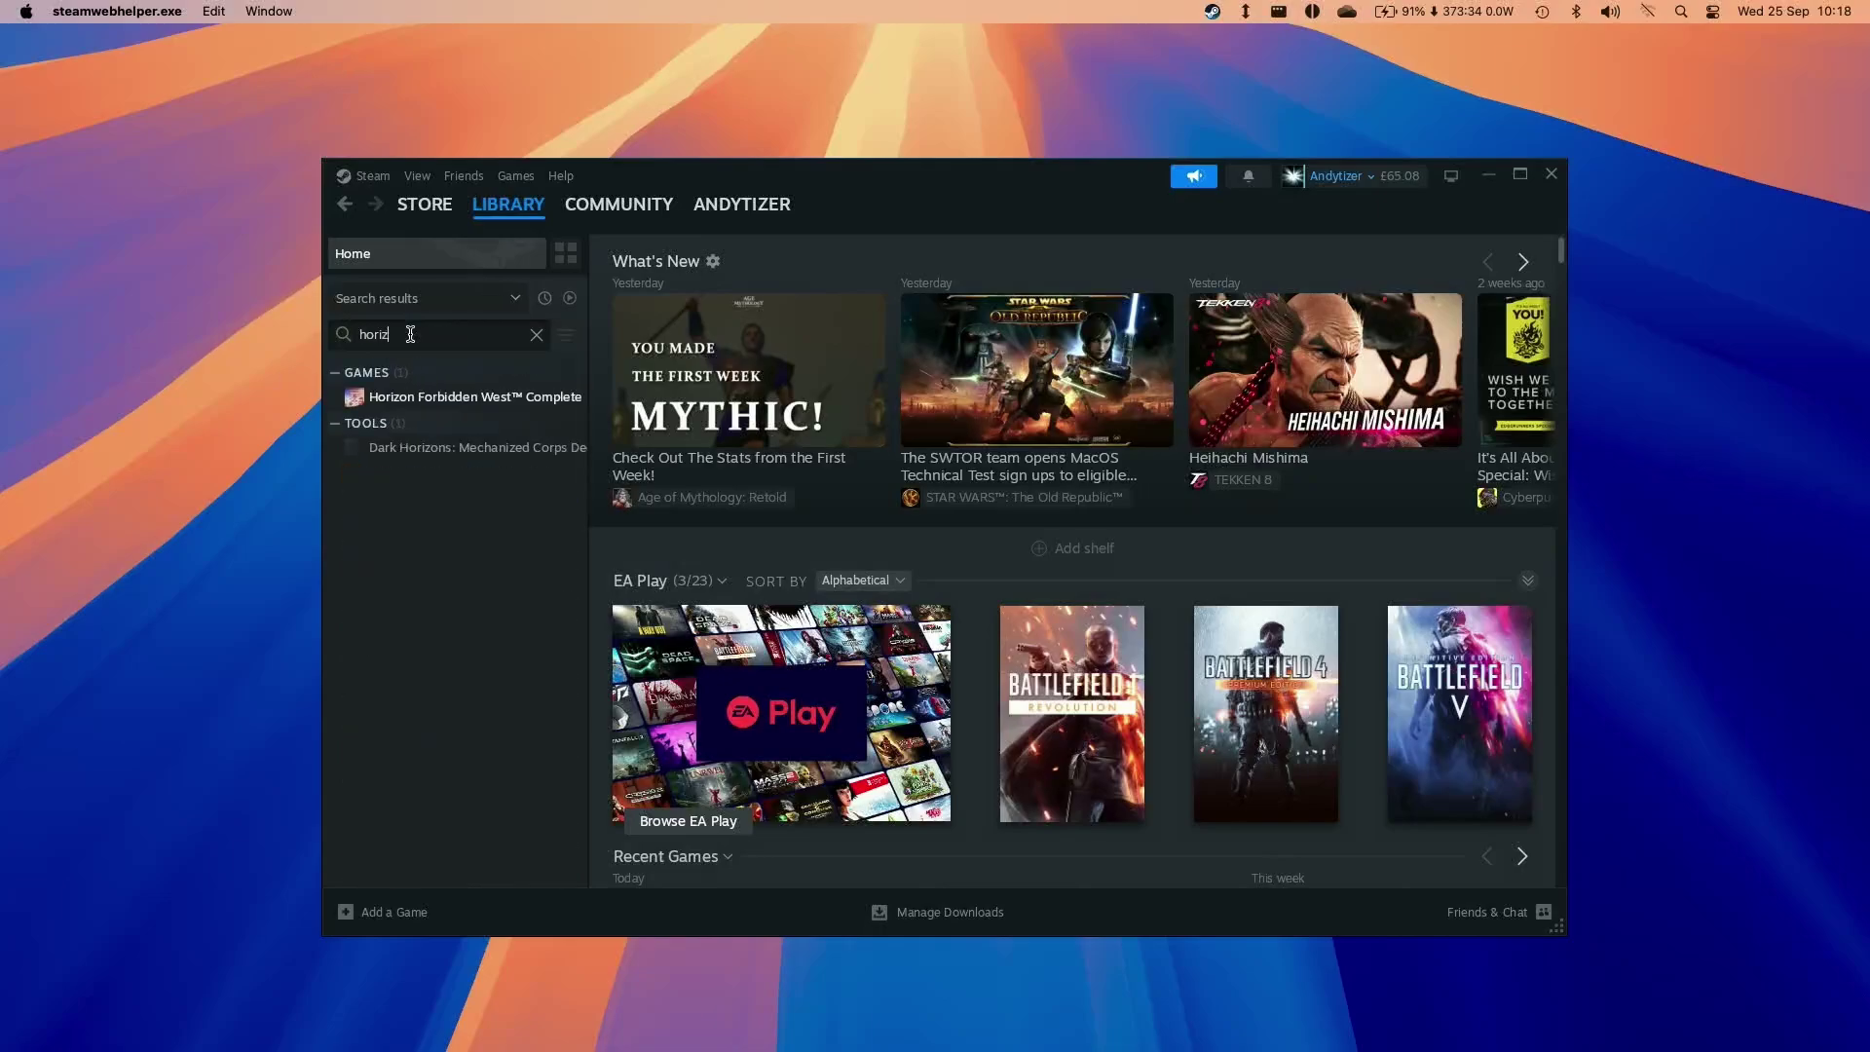
{"action": "left_click", "coordinate": [475, 396]}
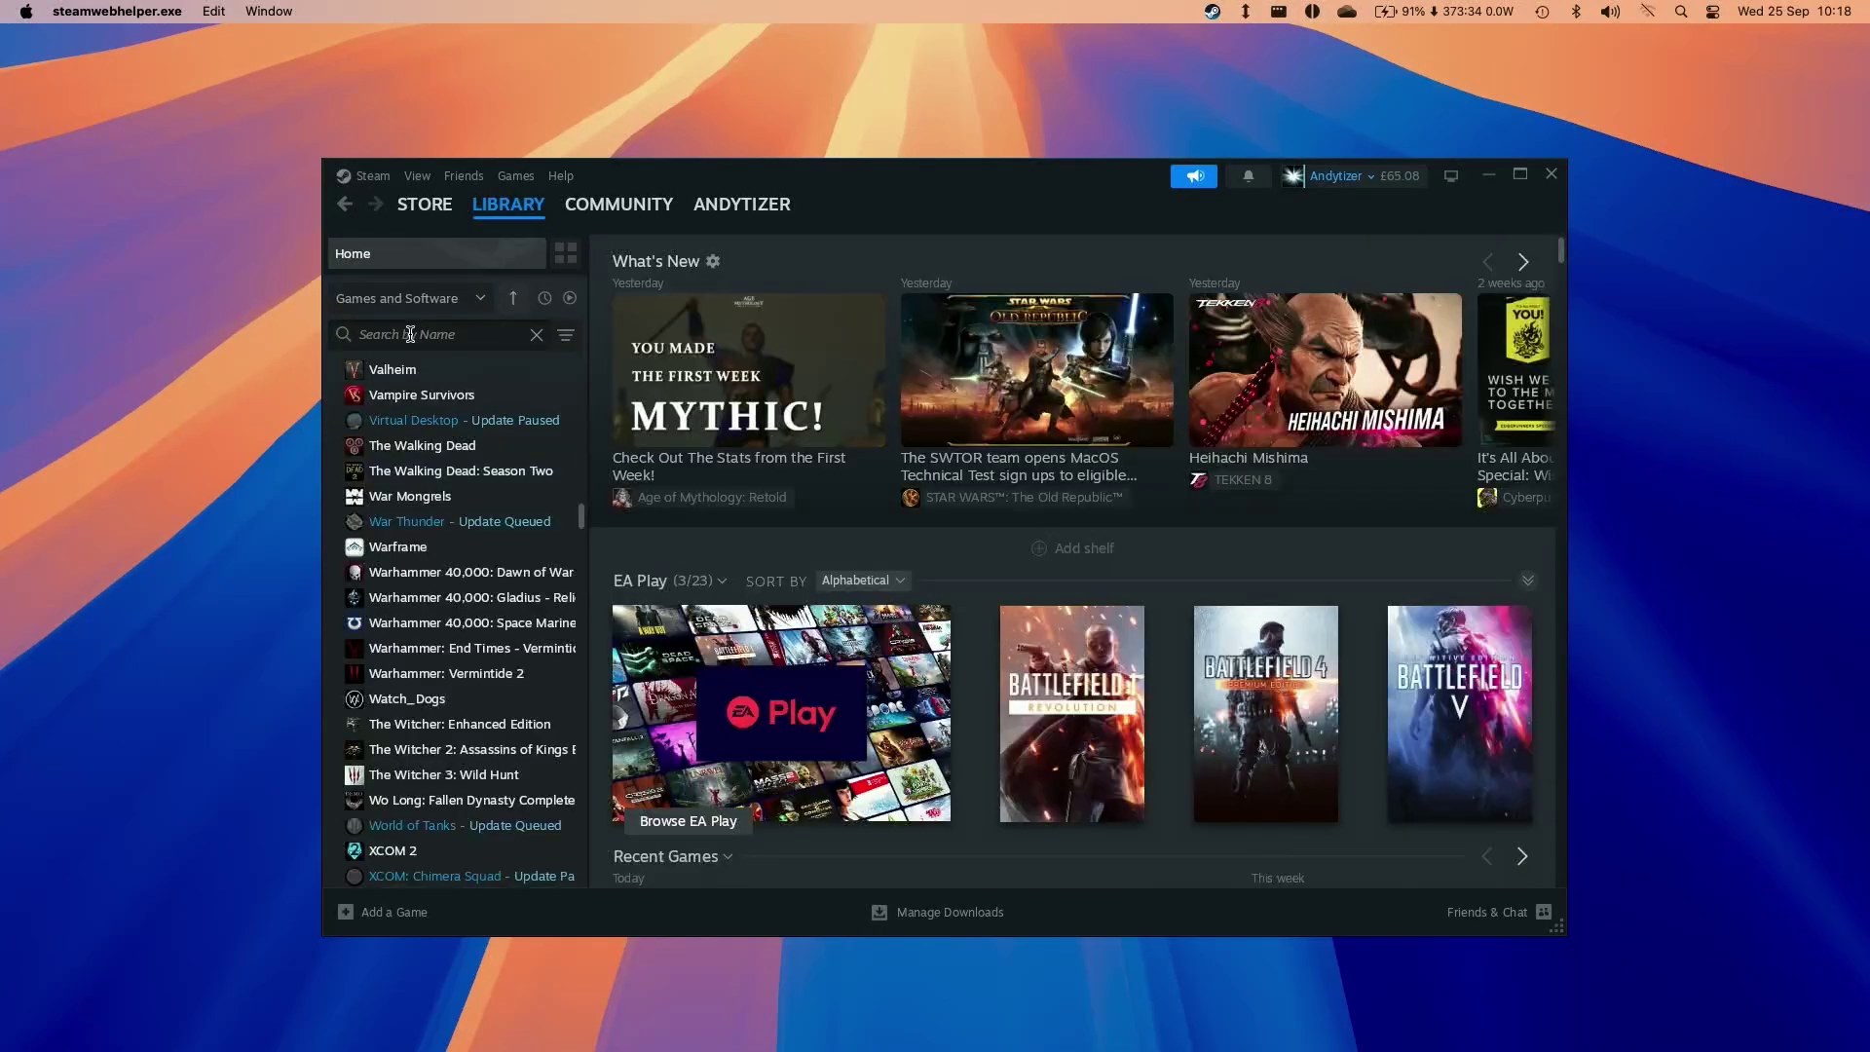
{"action": "left_click", "coordinate": [410, 334]}
{"action": "type", "text": "horiz"}
{"action": "left_click", "coordinate": [476, 397]}
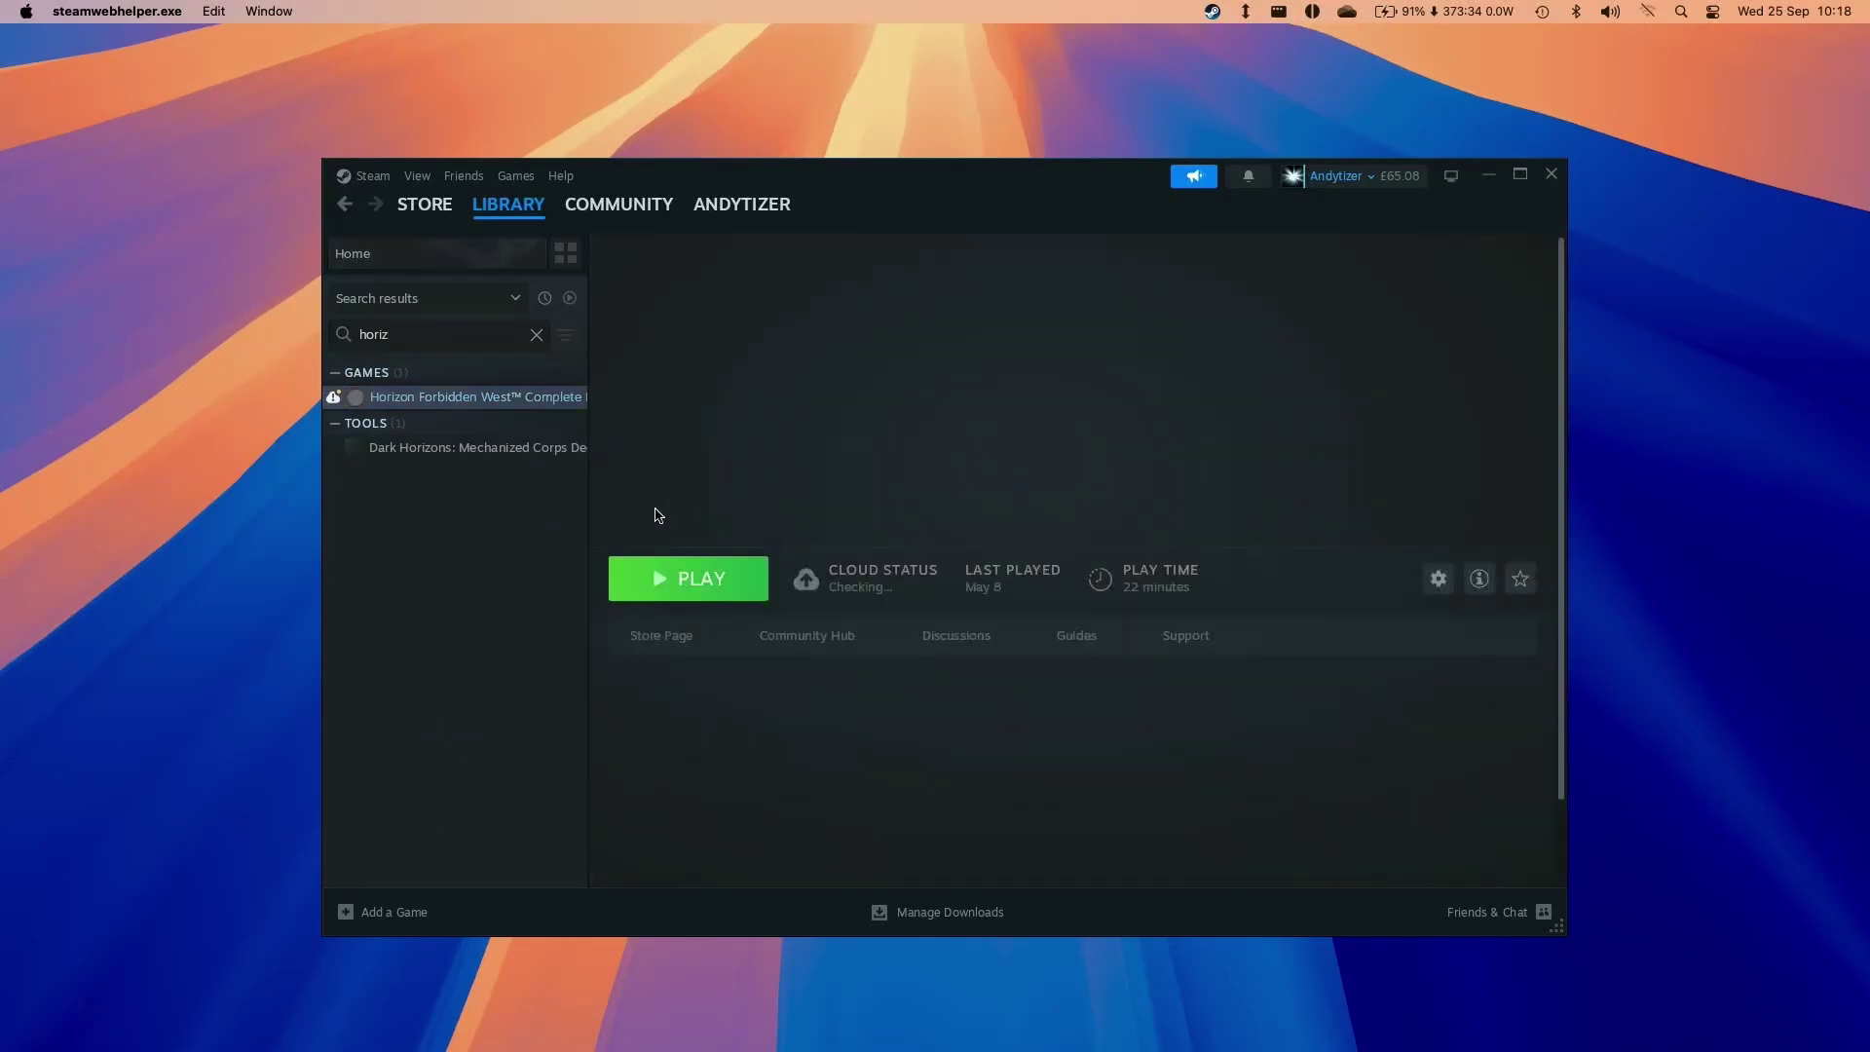
{"action": "left_click", "coordinate": [688, 580]}
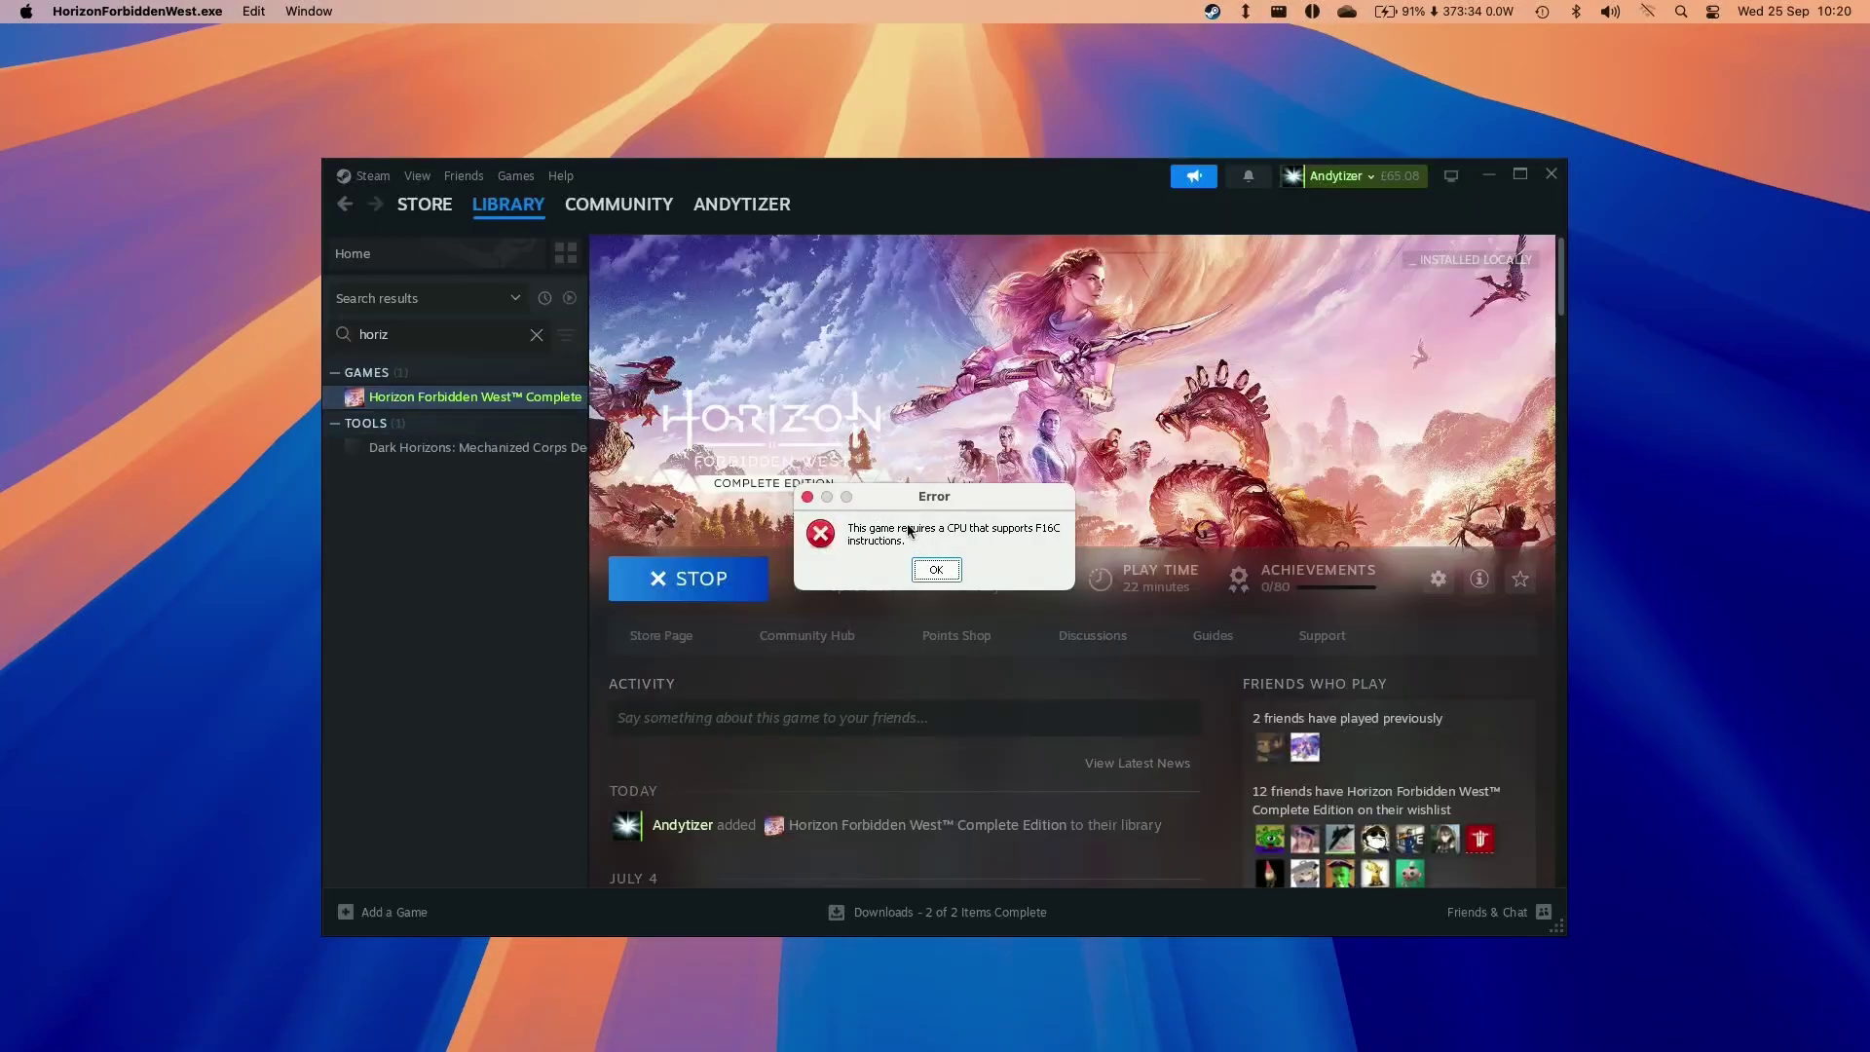
{"action": "left_click", "coordinate": [955, 572]}
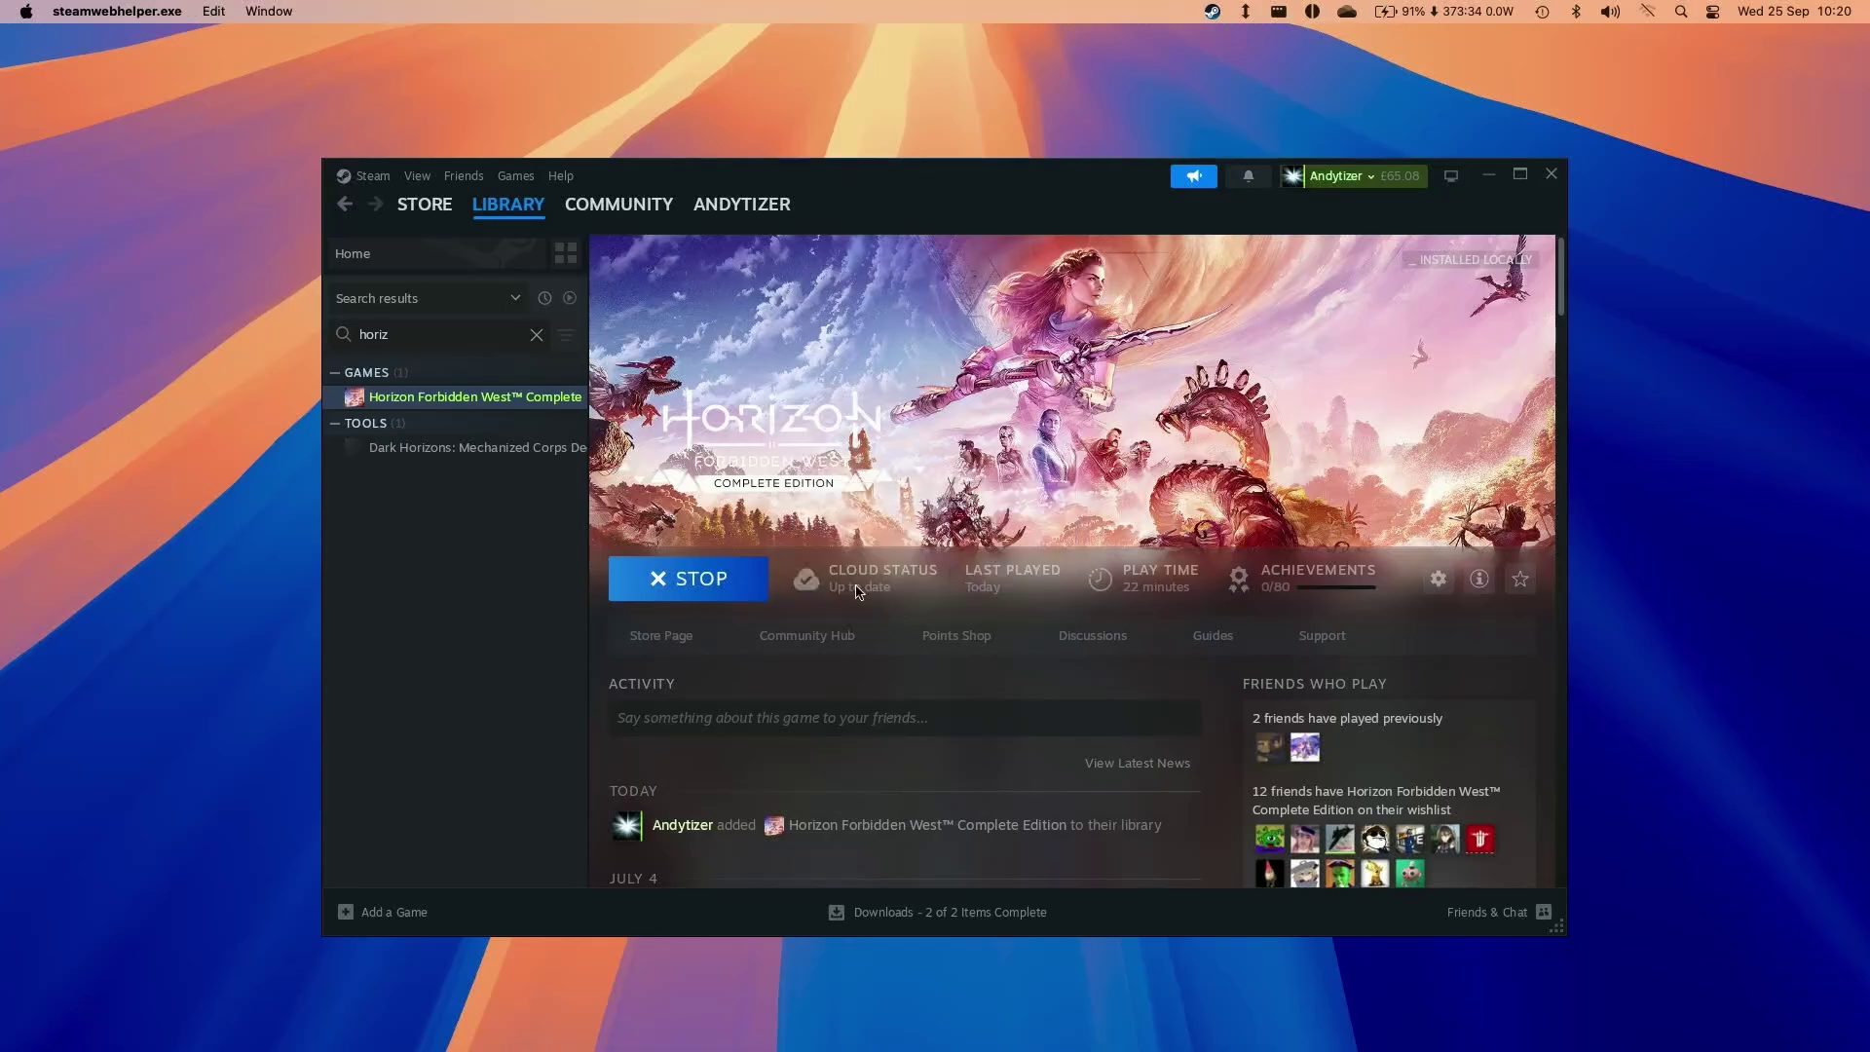
- Switch to Chrome and download the Horizon Forbidden West F16C instructions fix from its PCGamingWiki page
{"action": "left_click", "coordinate": [122, 1040]}
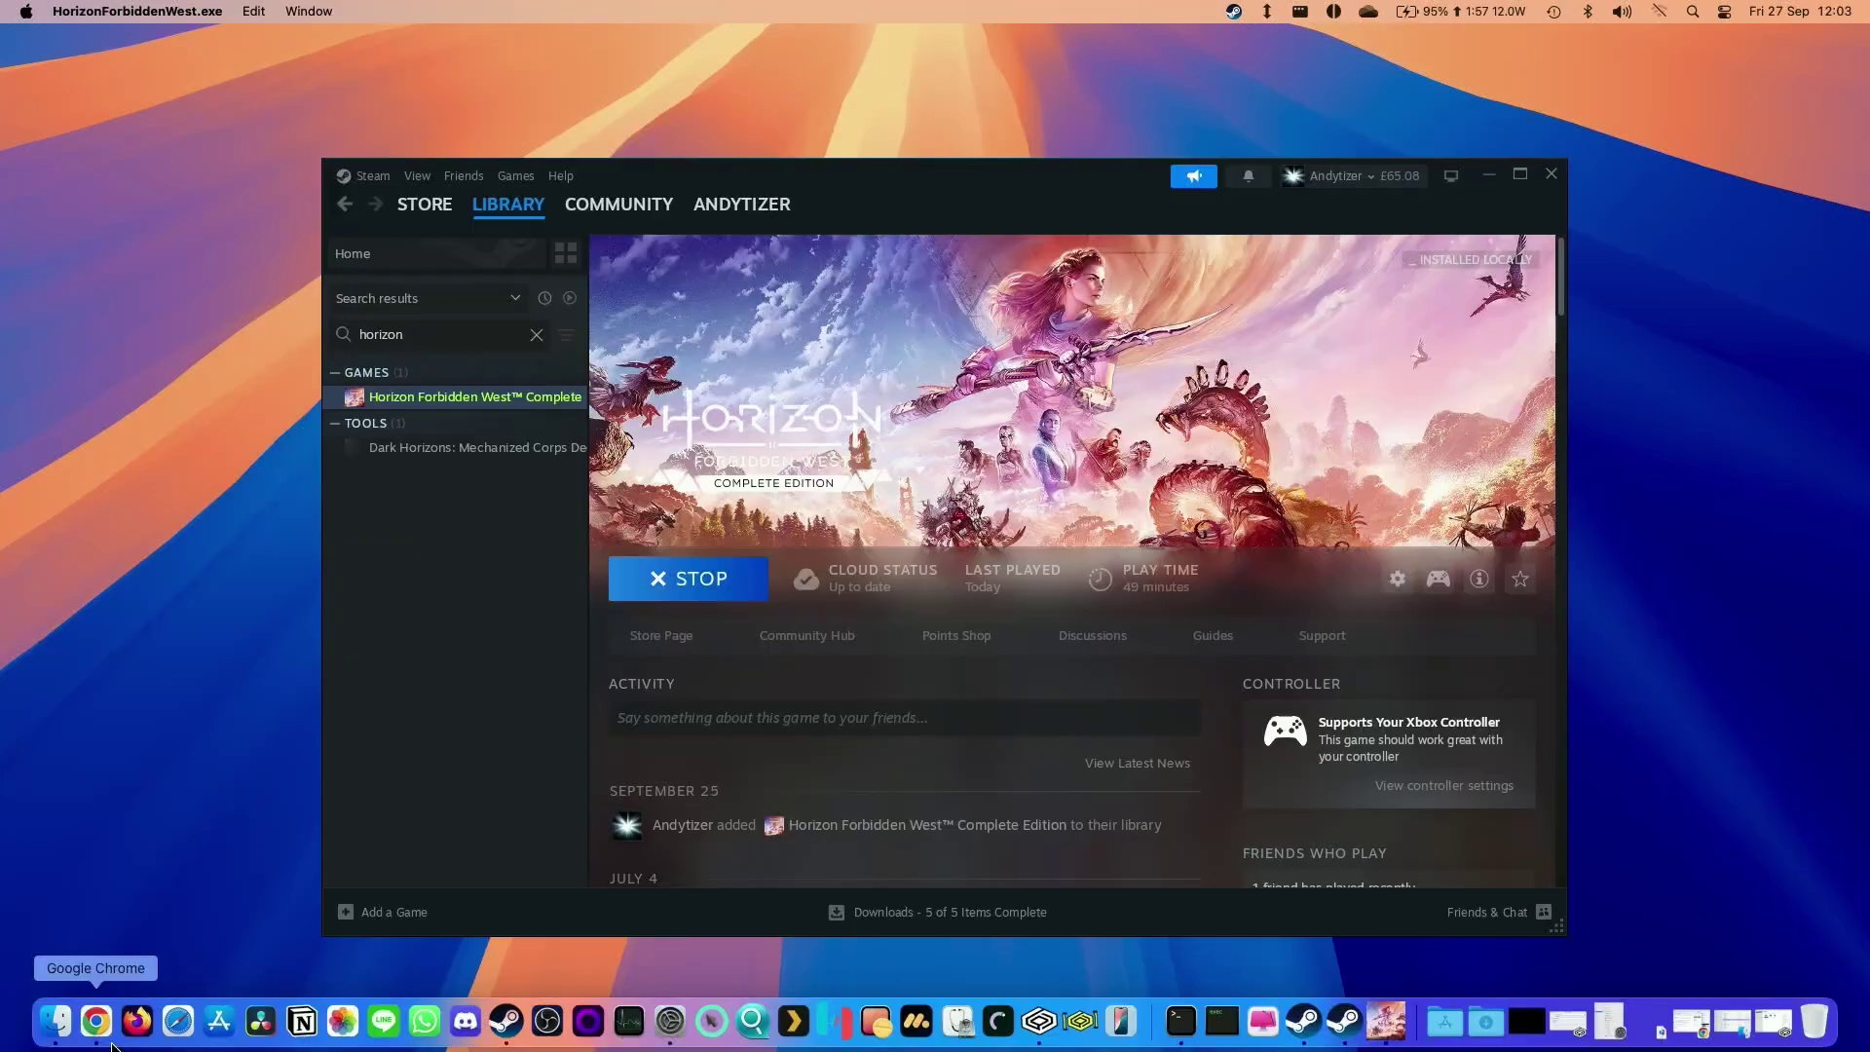
{"action": "left_click", "coordinate": [113, 1046]}
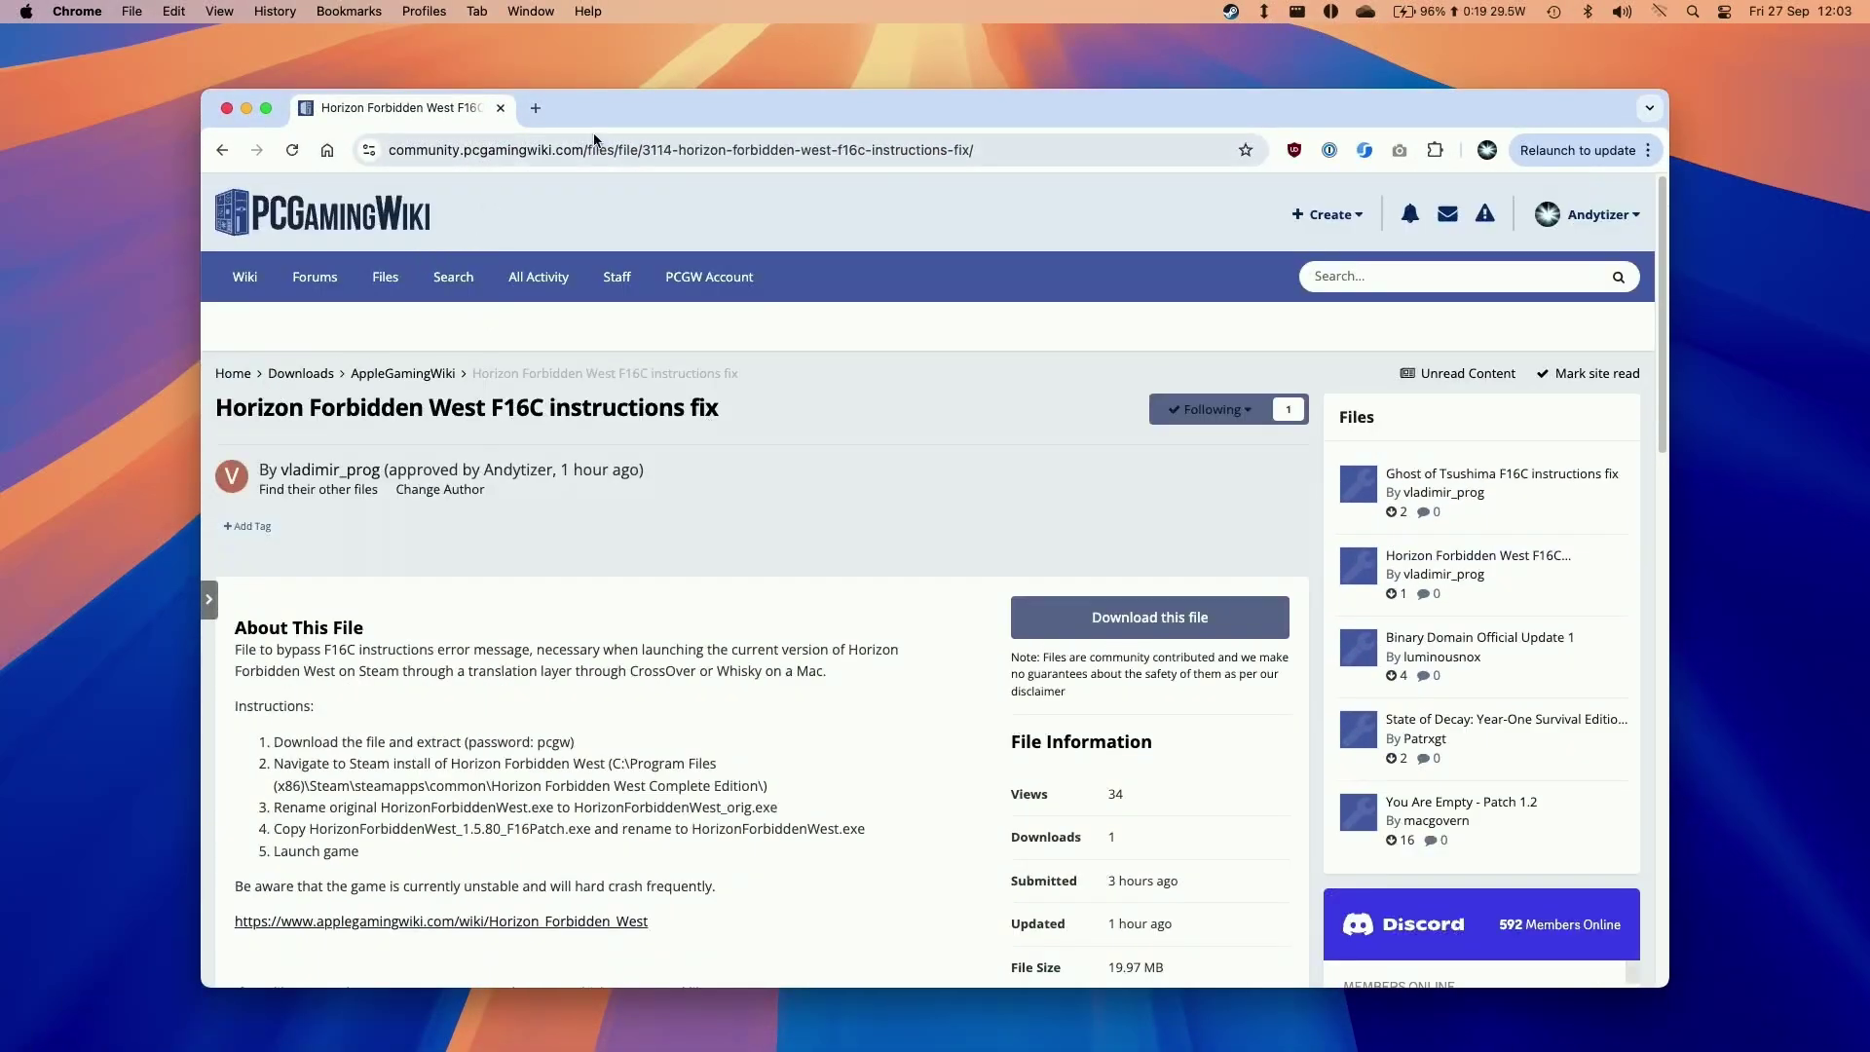
{"action": "left_click", "coordinate": [598, 149]}
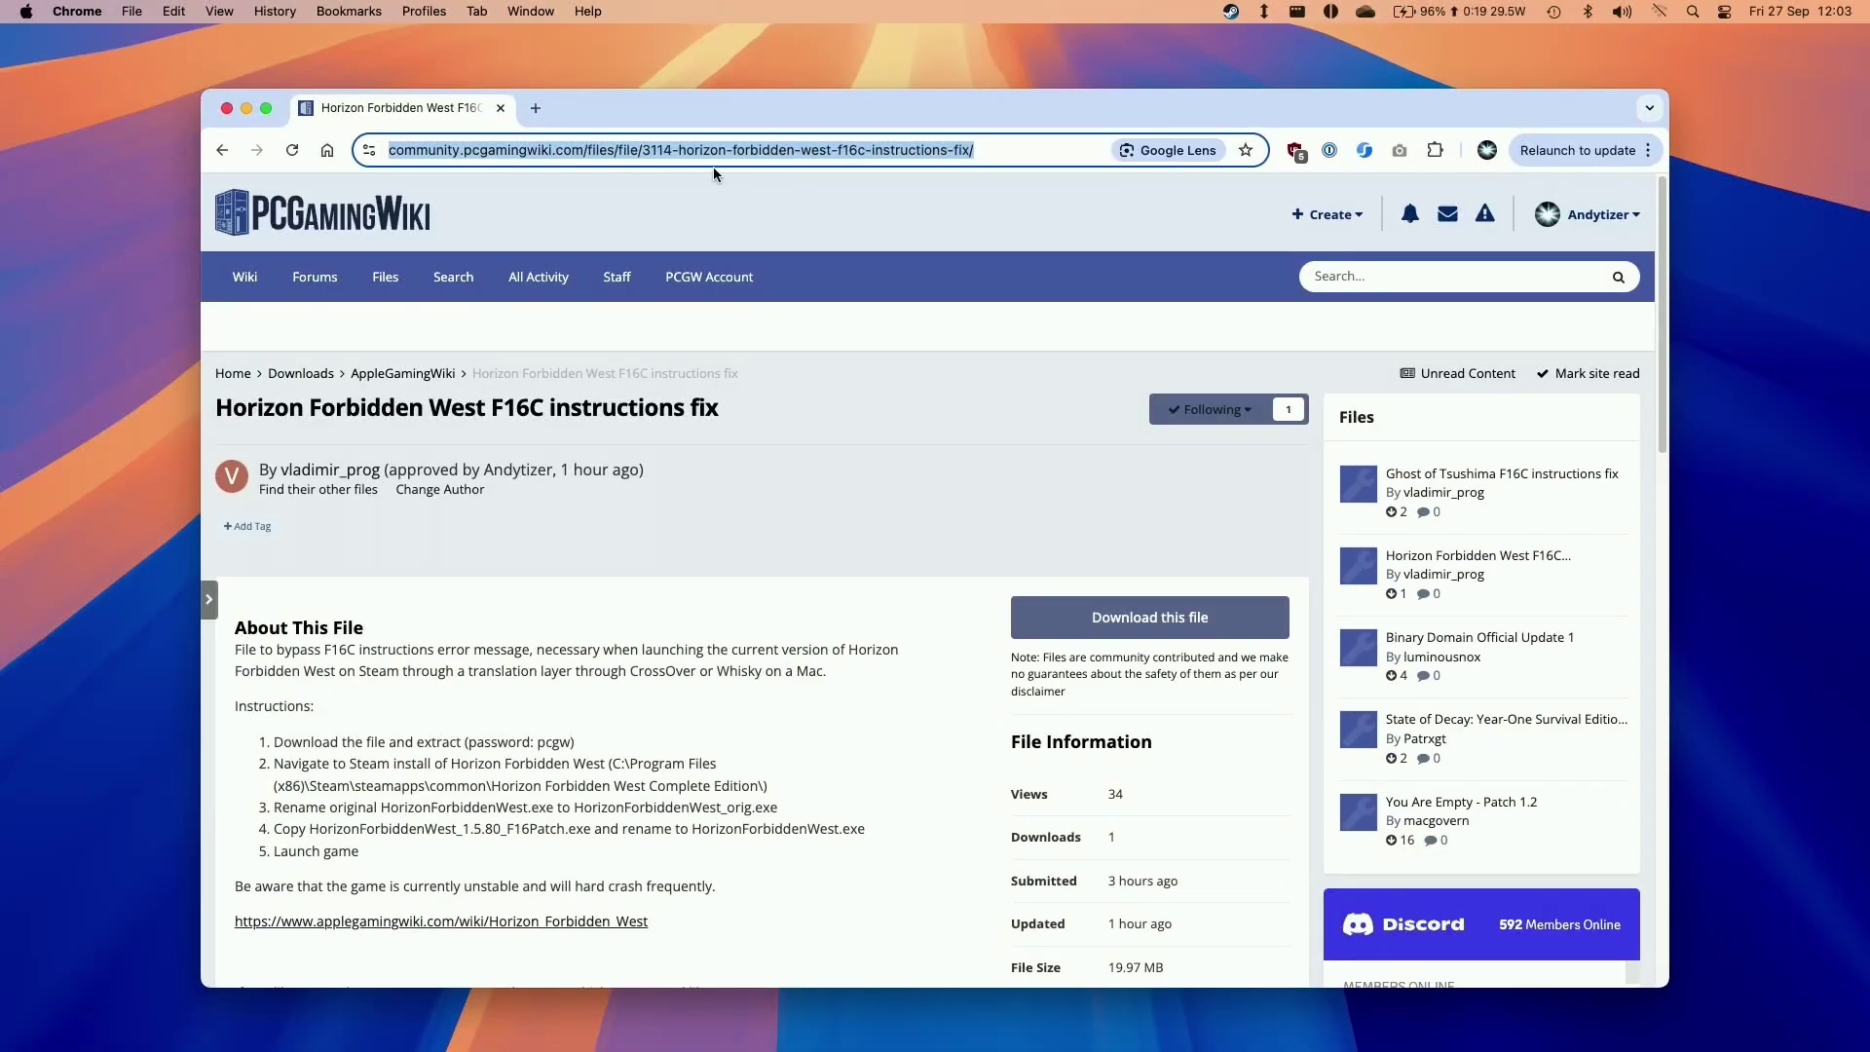
{"action": "scroll", "coordinate": [877, 389], "scroll_direction": "down", "scroll_amount": 5}
{"action": "left_click", "coordinate": [1120, 390]}
{"action": "left_click", "coordinate": [1038, 739]}
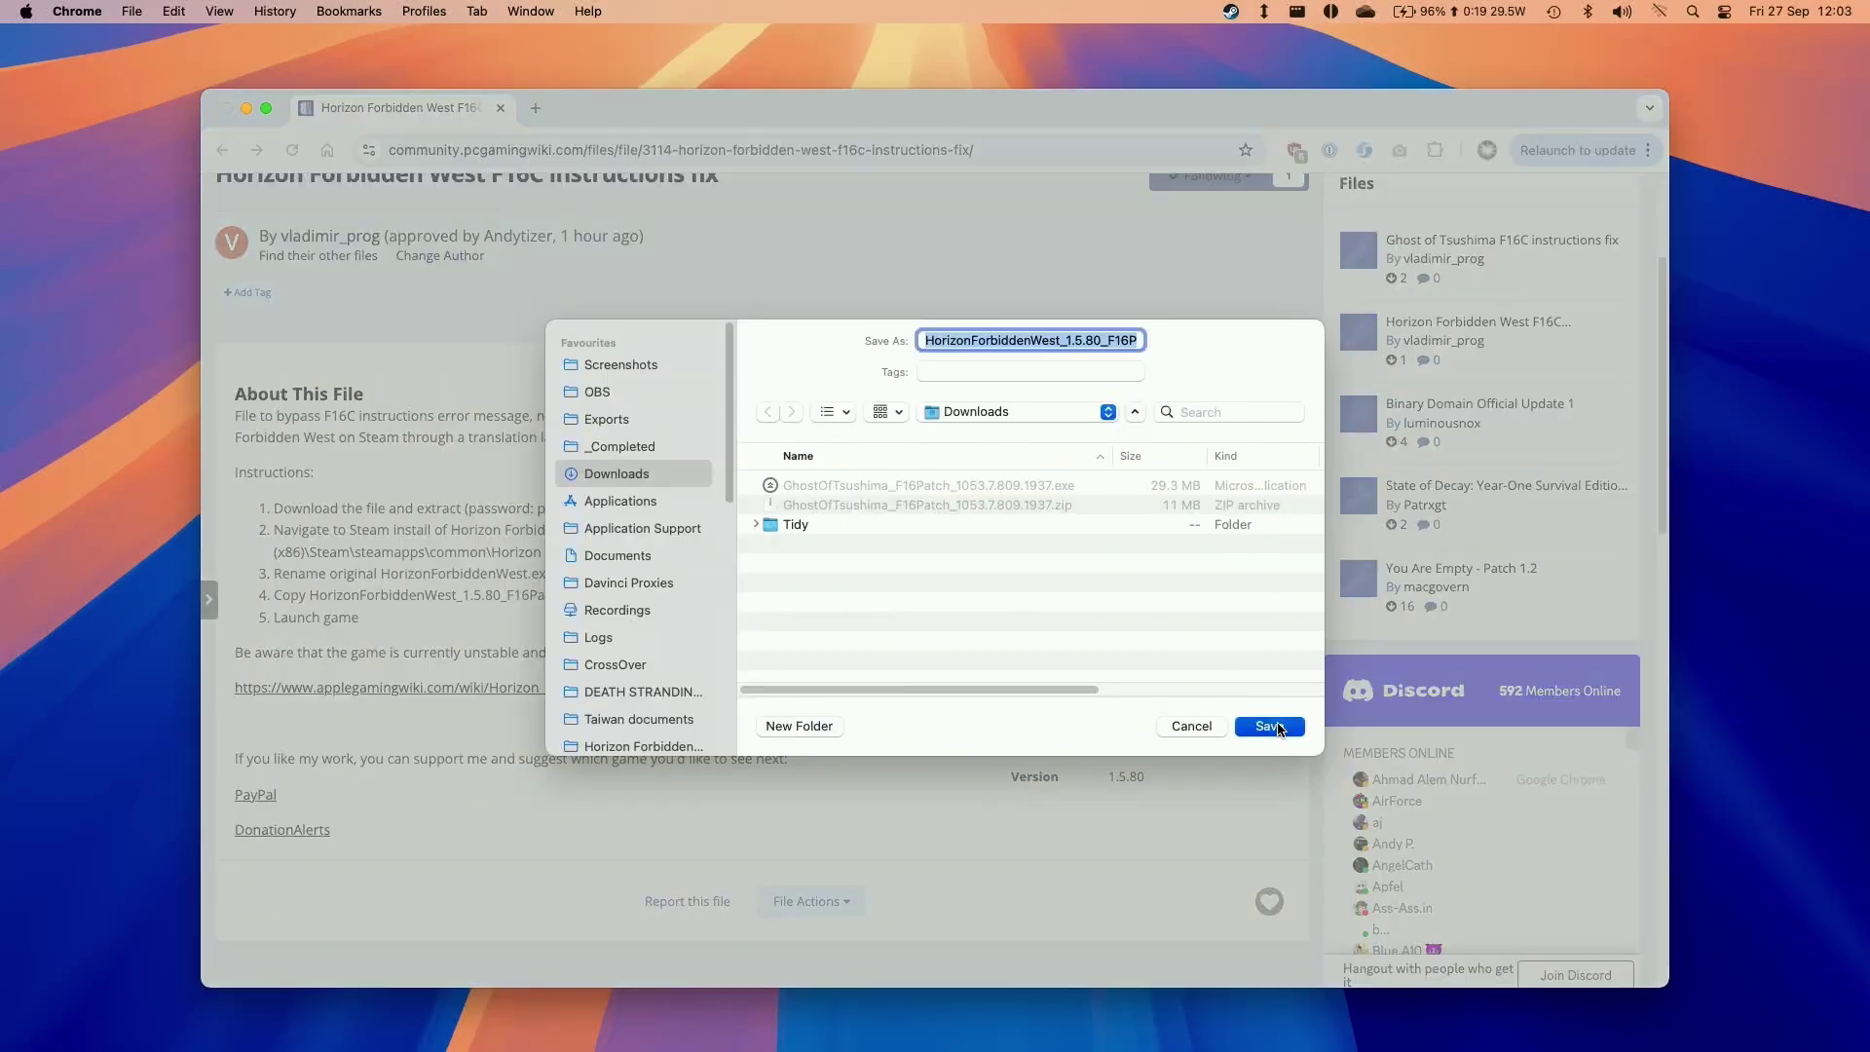
{"action": "left_click", "coordinate": [1269, 726]}
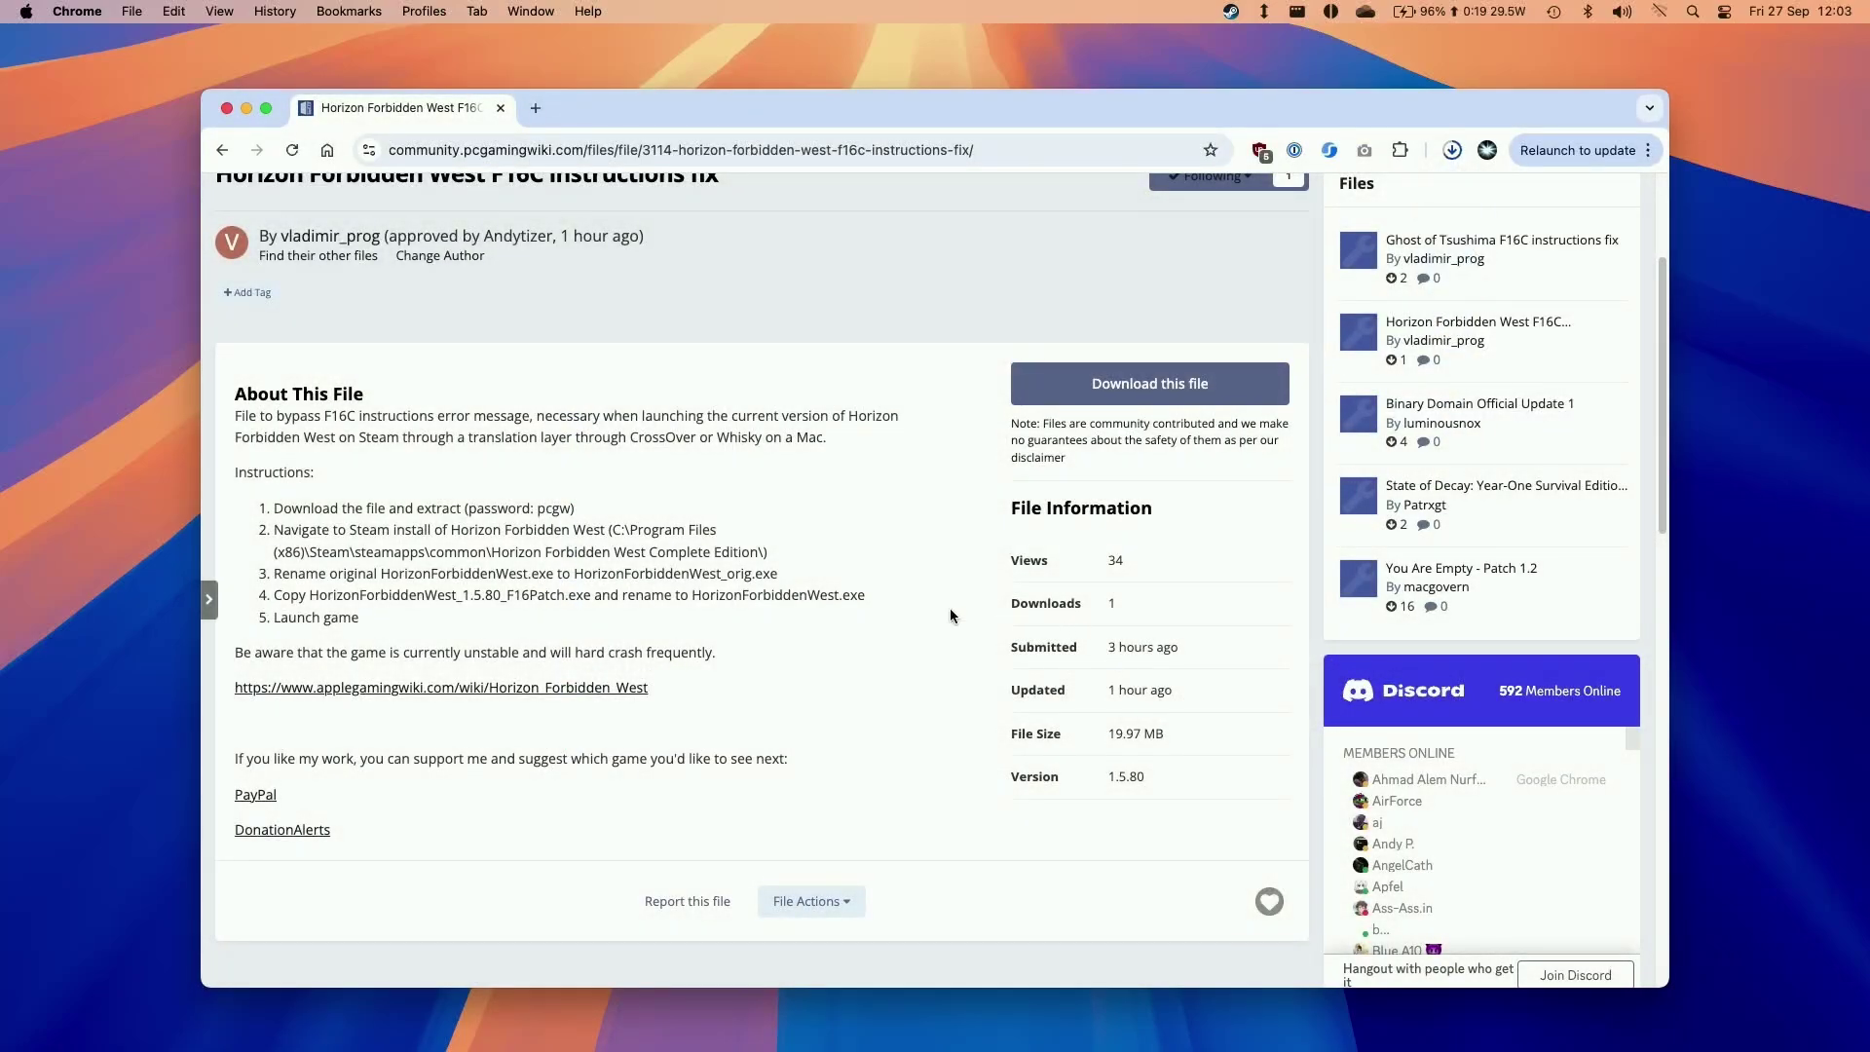
- Extract the downloaded Horizon Forbidden West patch ZIP into Downloads, supplying the archive password given on the web page
{"action": "double_click", "coordinate": [789, 278]}
{"action": "type", "text": "••••"}
{"action": "left_click", "coordinate": [328, 553]}
{"action": "left_click_drag", "start_coordinate": [540, 510], "coordinate": [573, 510]}
{"action": "key", "text": "super+Tab"}
{"action": "left_click", "coordinate": [1149, 529]}
{"action": "left_click_drag", "start_coordinate": [855, 343], "coordinate": [952, 519]}
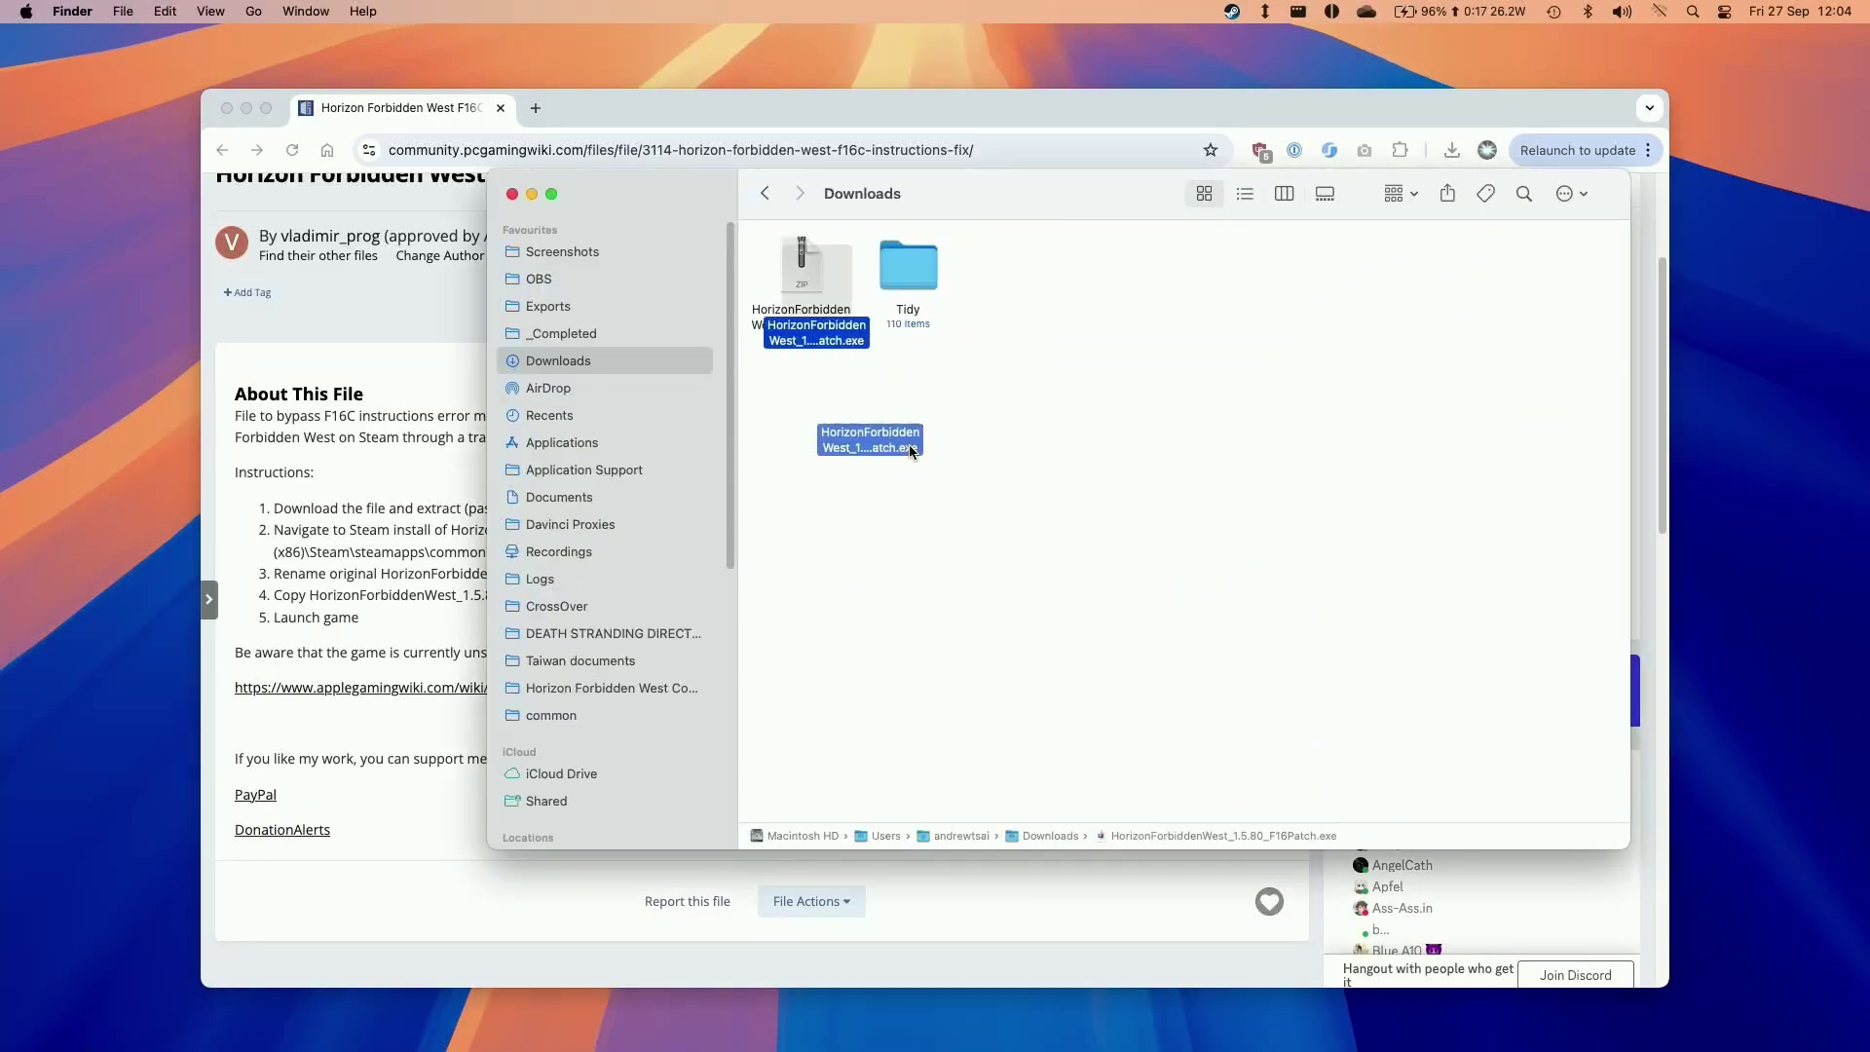
{"action": "left_click", "coordinate": [995, 458]}
{"action": "left_click", "coordinate": [932, 522]}
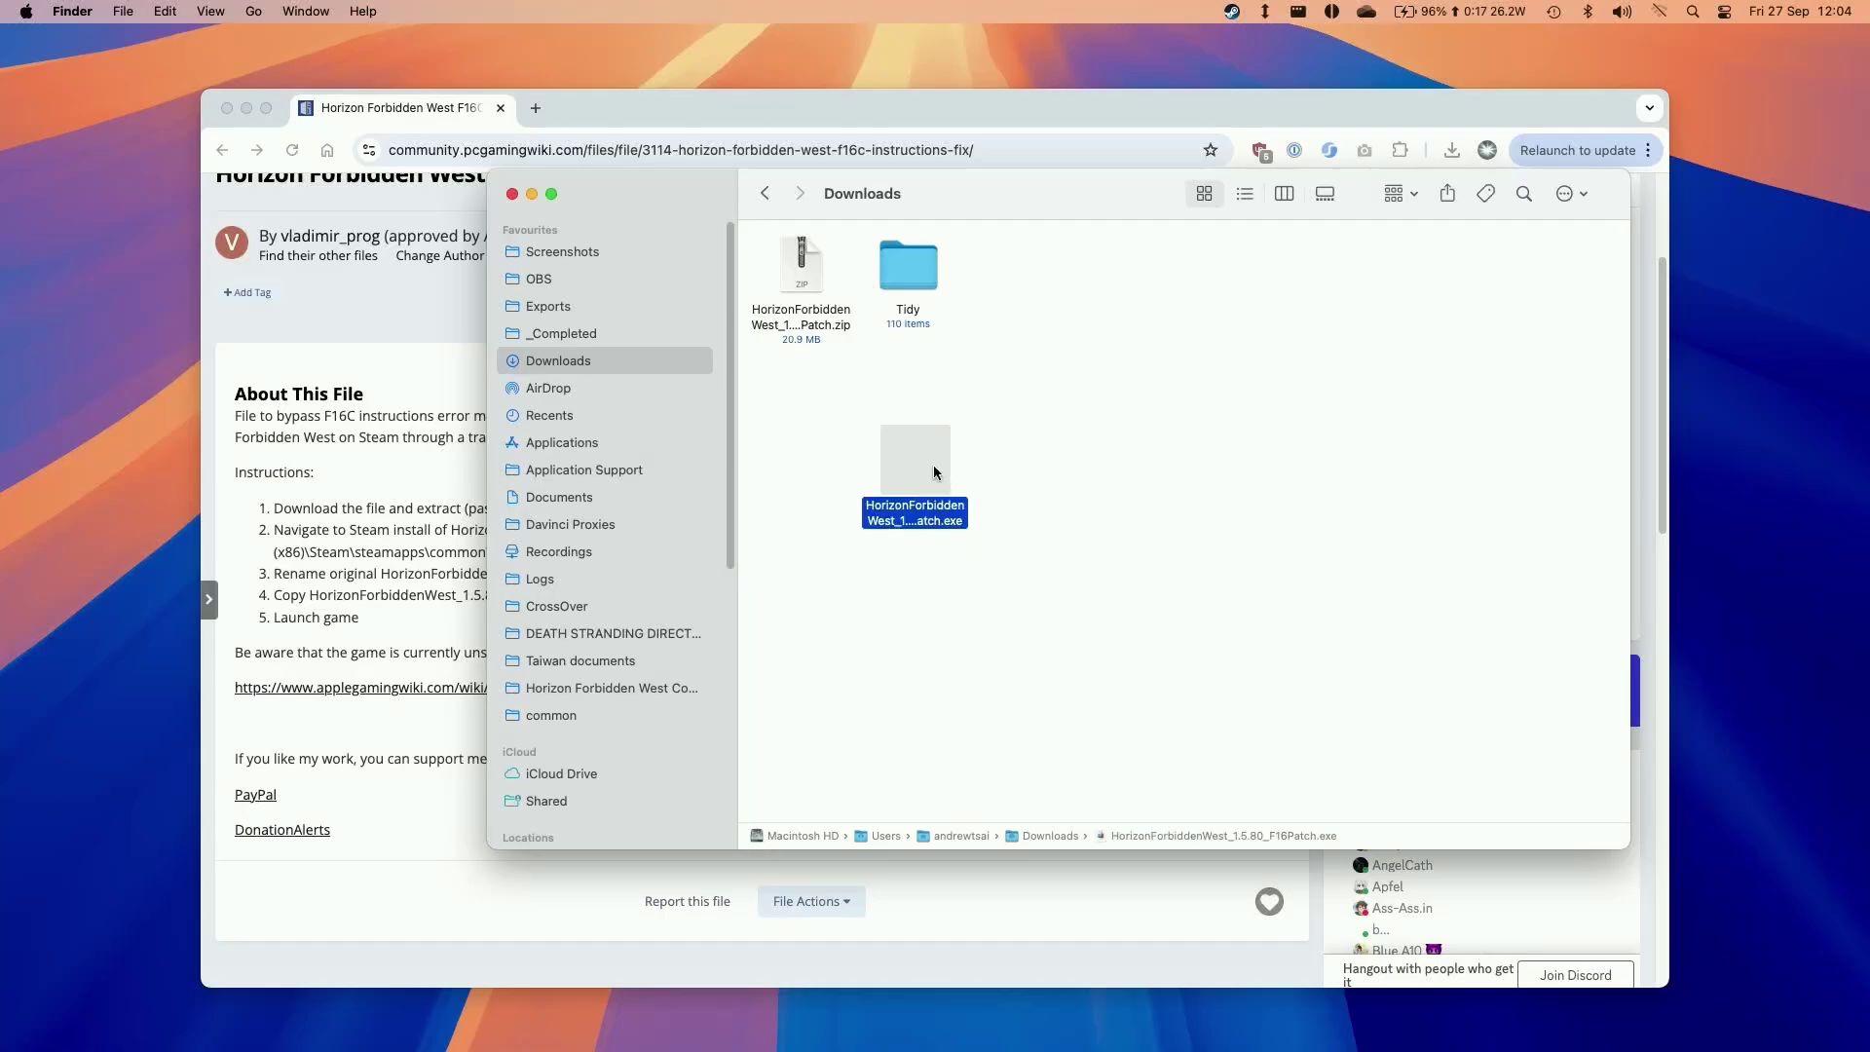
- Copy HorizonForbiddenWest_1.5.80_F16Patch.exe from the Downloads folder and close the Finder window
{"action": "right_click", "coordinate": [931, 532]}
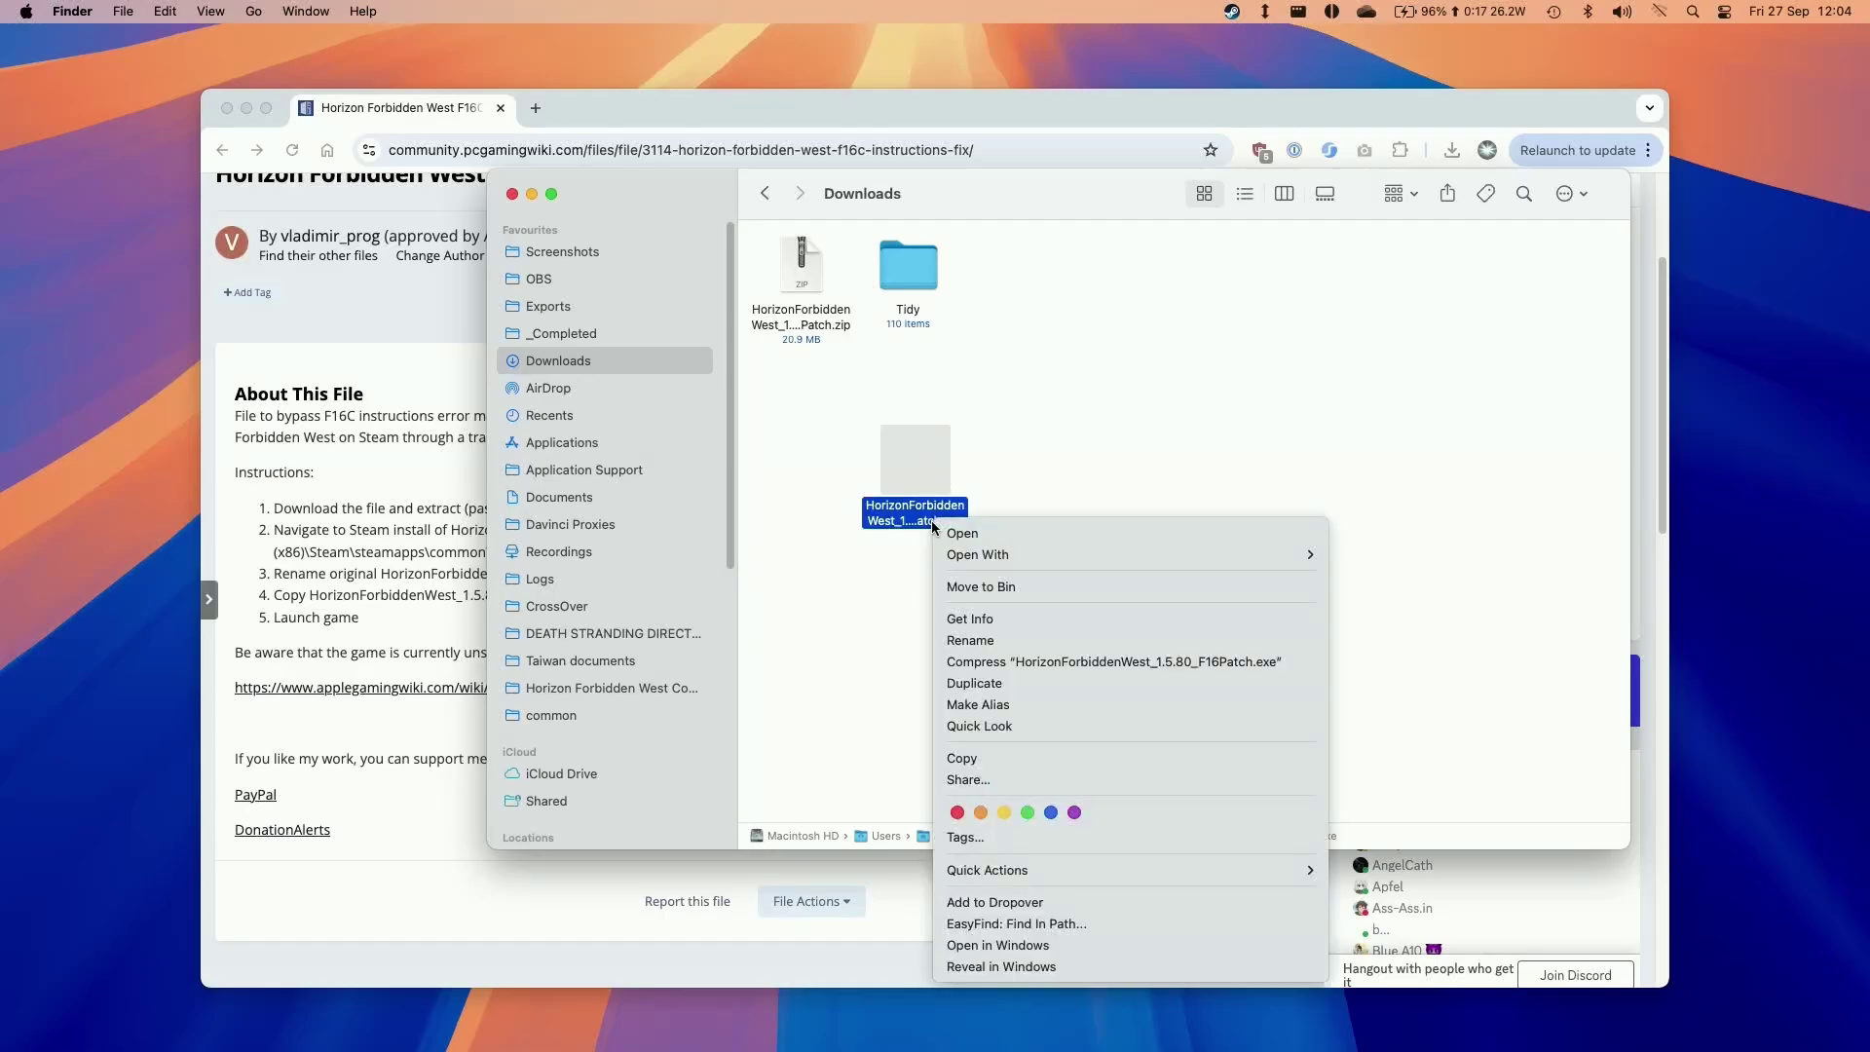
{"action": "left_click", "coordinate": [997, 756]}
{"action": "key", "text": "super+w"}
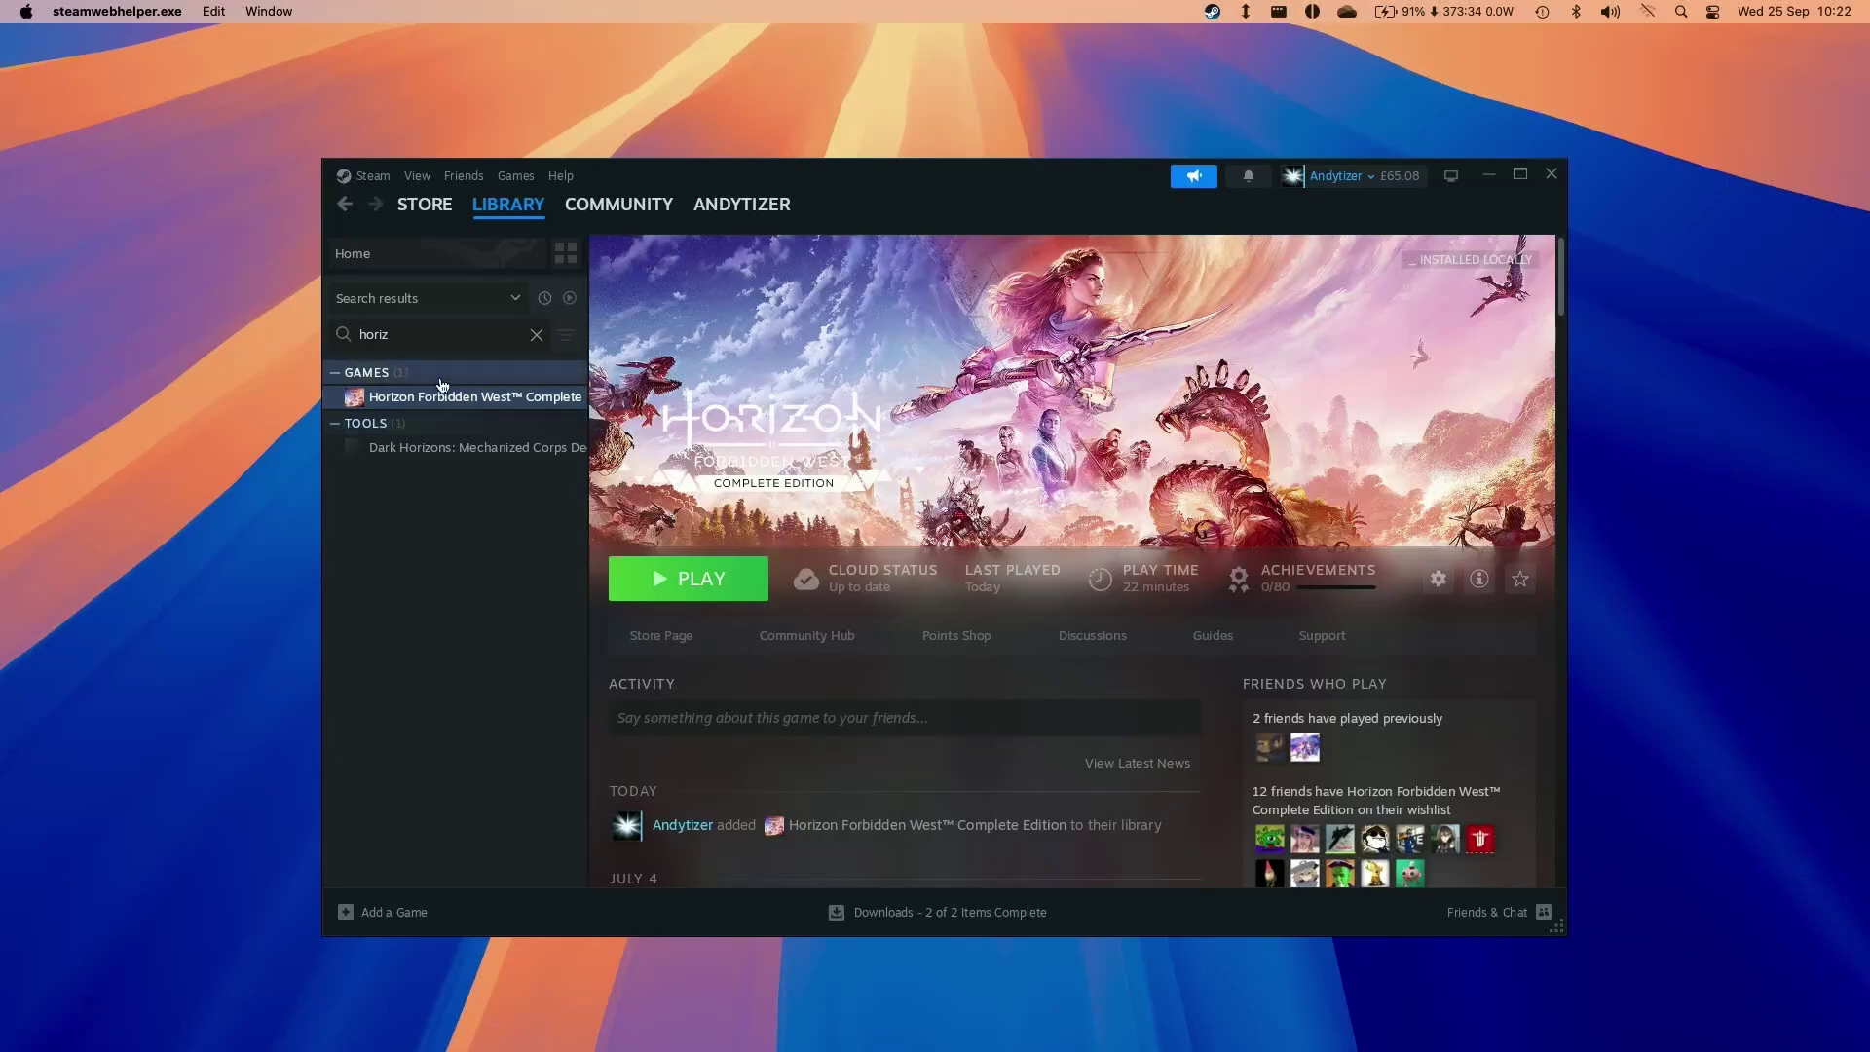
- Switch to Steam and browse the local files of Horizon Forbidden West Complete Edition, focusing the folder's location path
{"action": "right_click", "coordinate": [400, 398]}
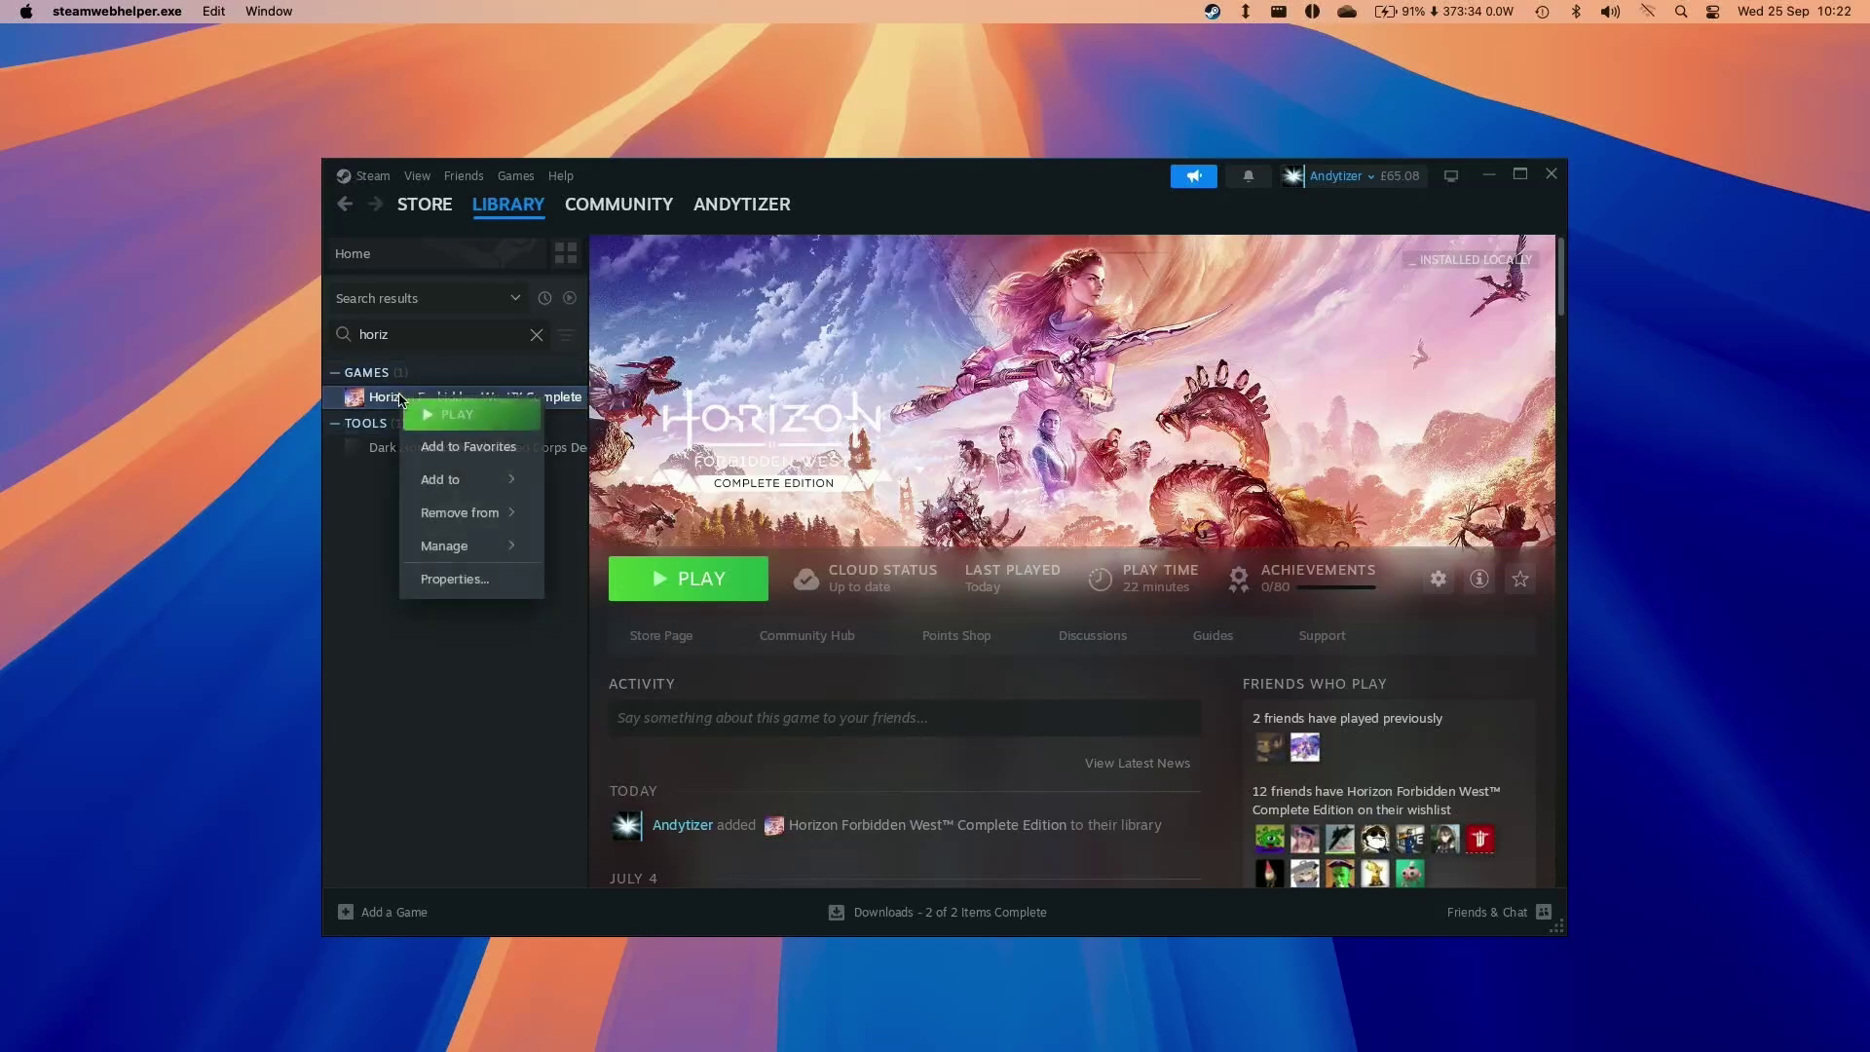
{"action": "mouse_move", "coordinate": [477, 547]}
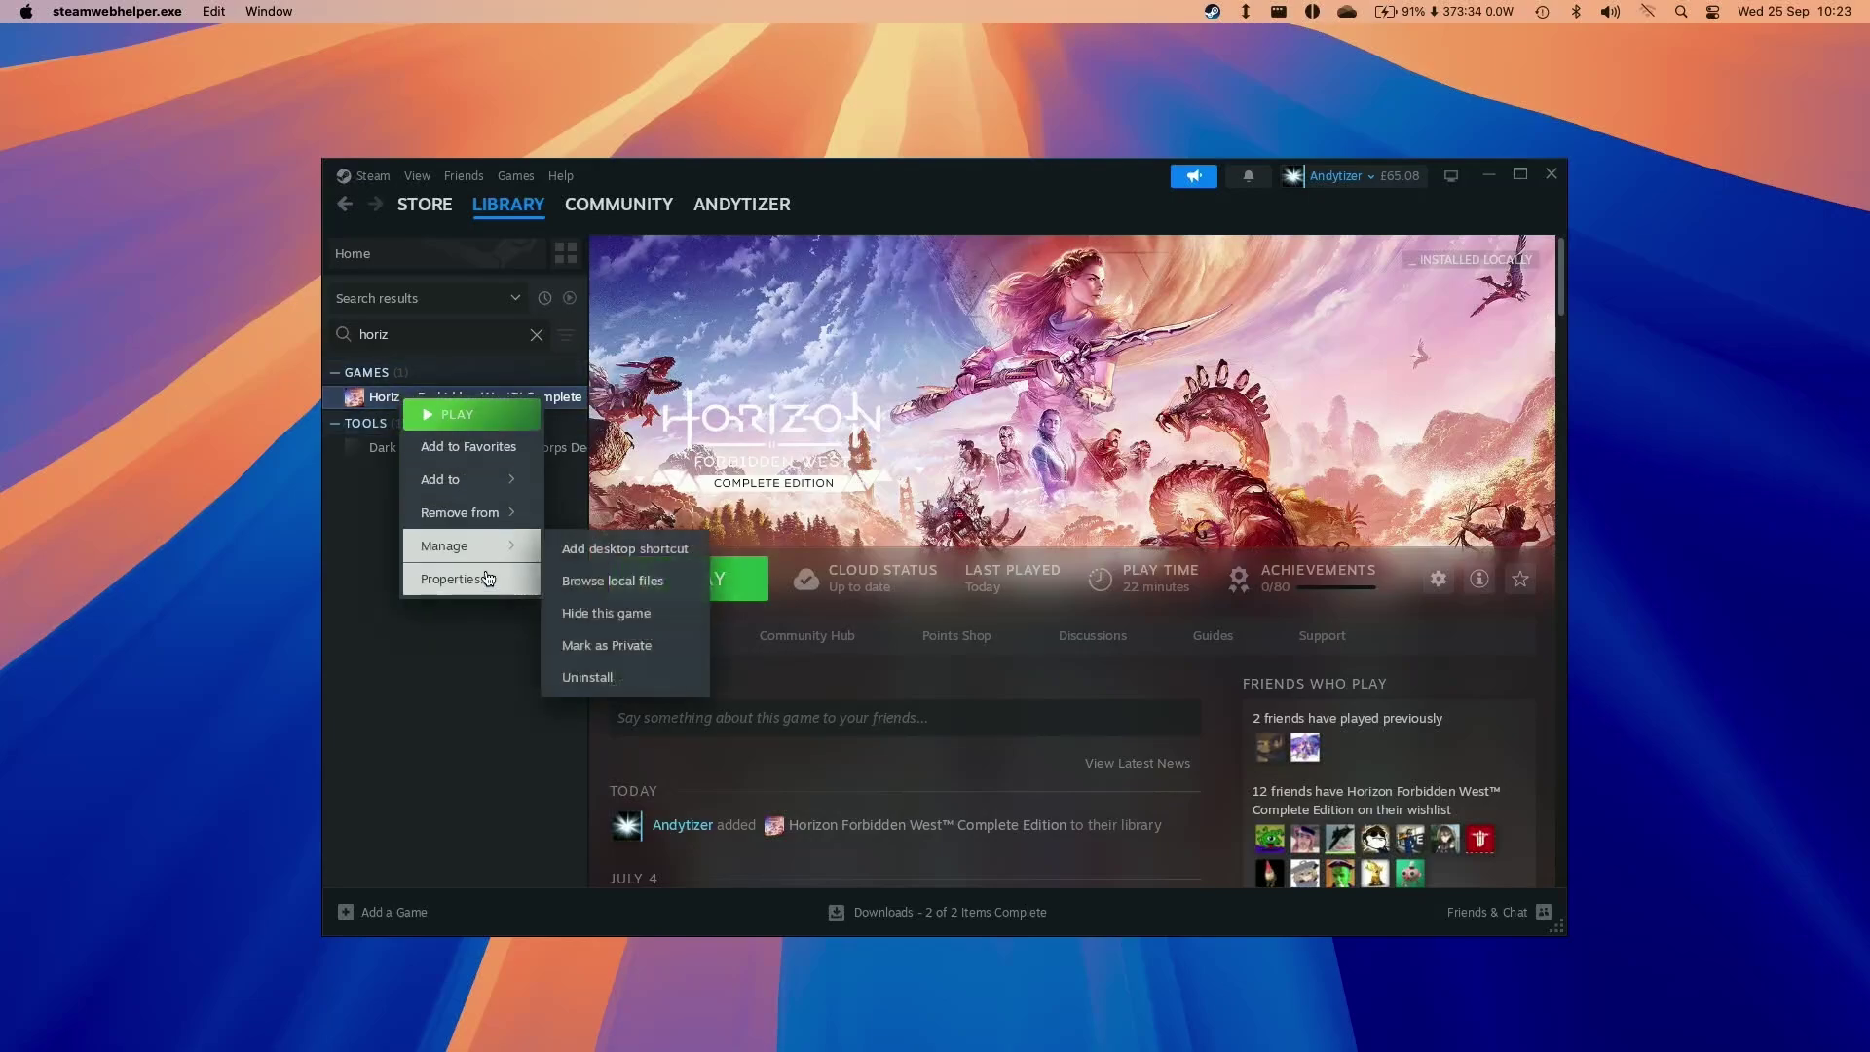
{"action": "left_click", "coordinate": [627, 581]}
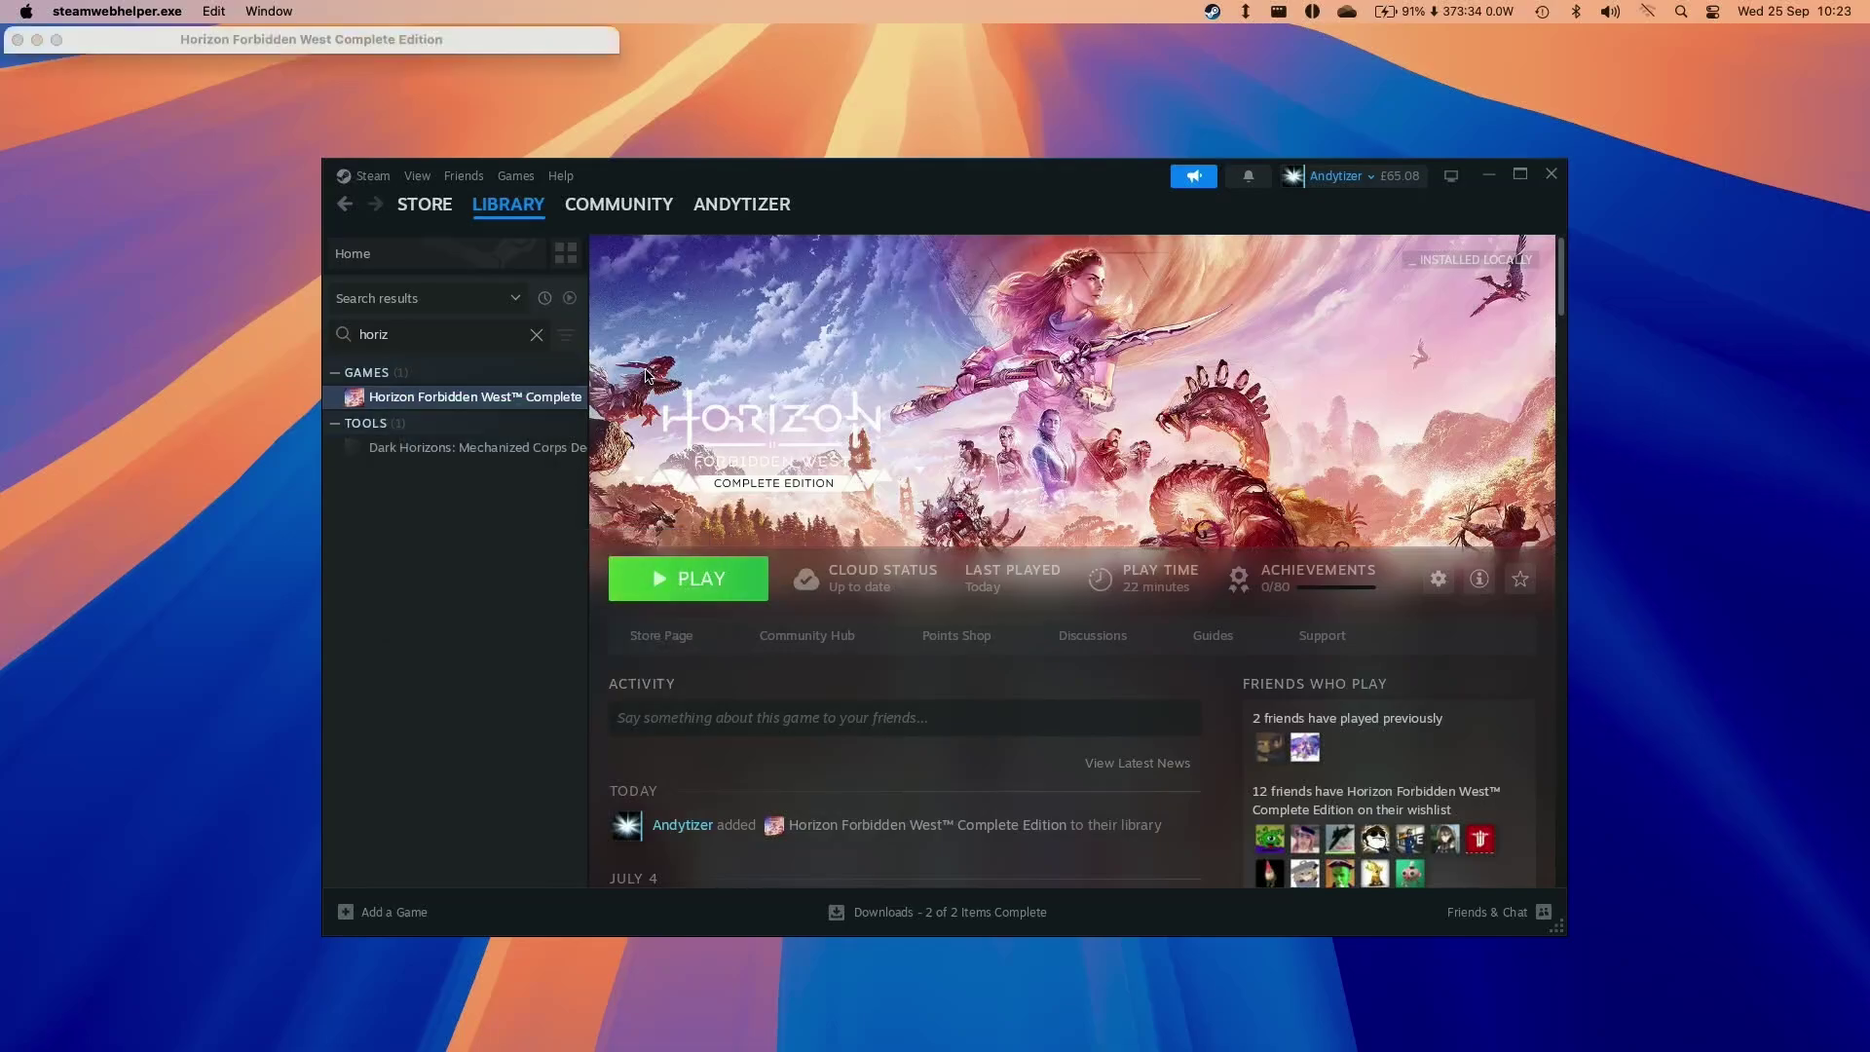
{"action": "left_click", "coordinate": [609, 274]}
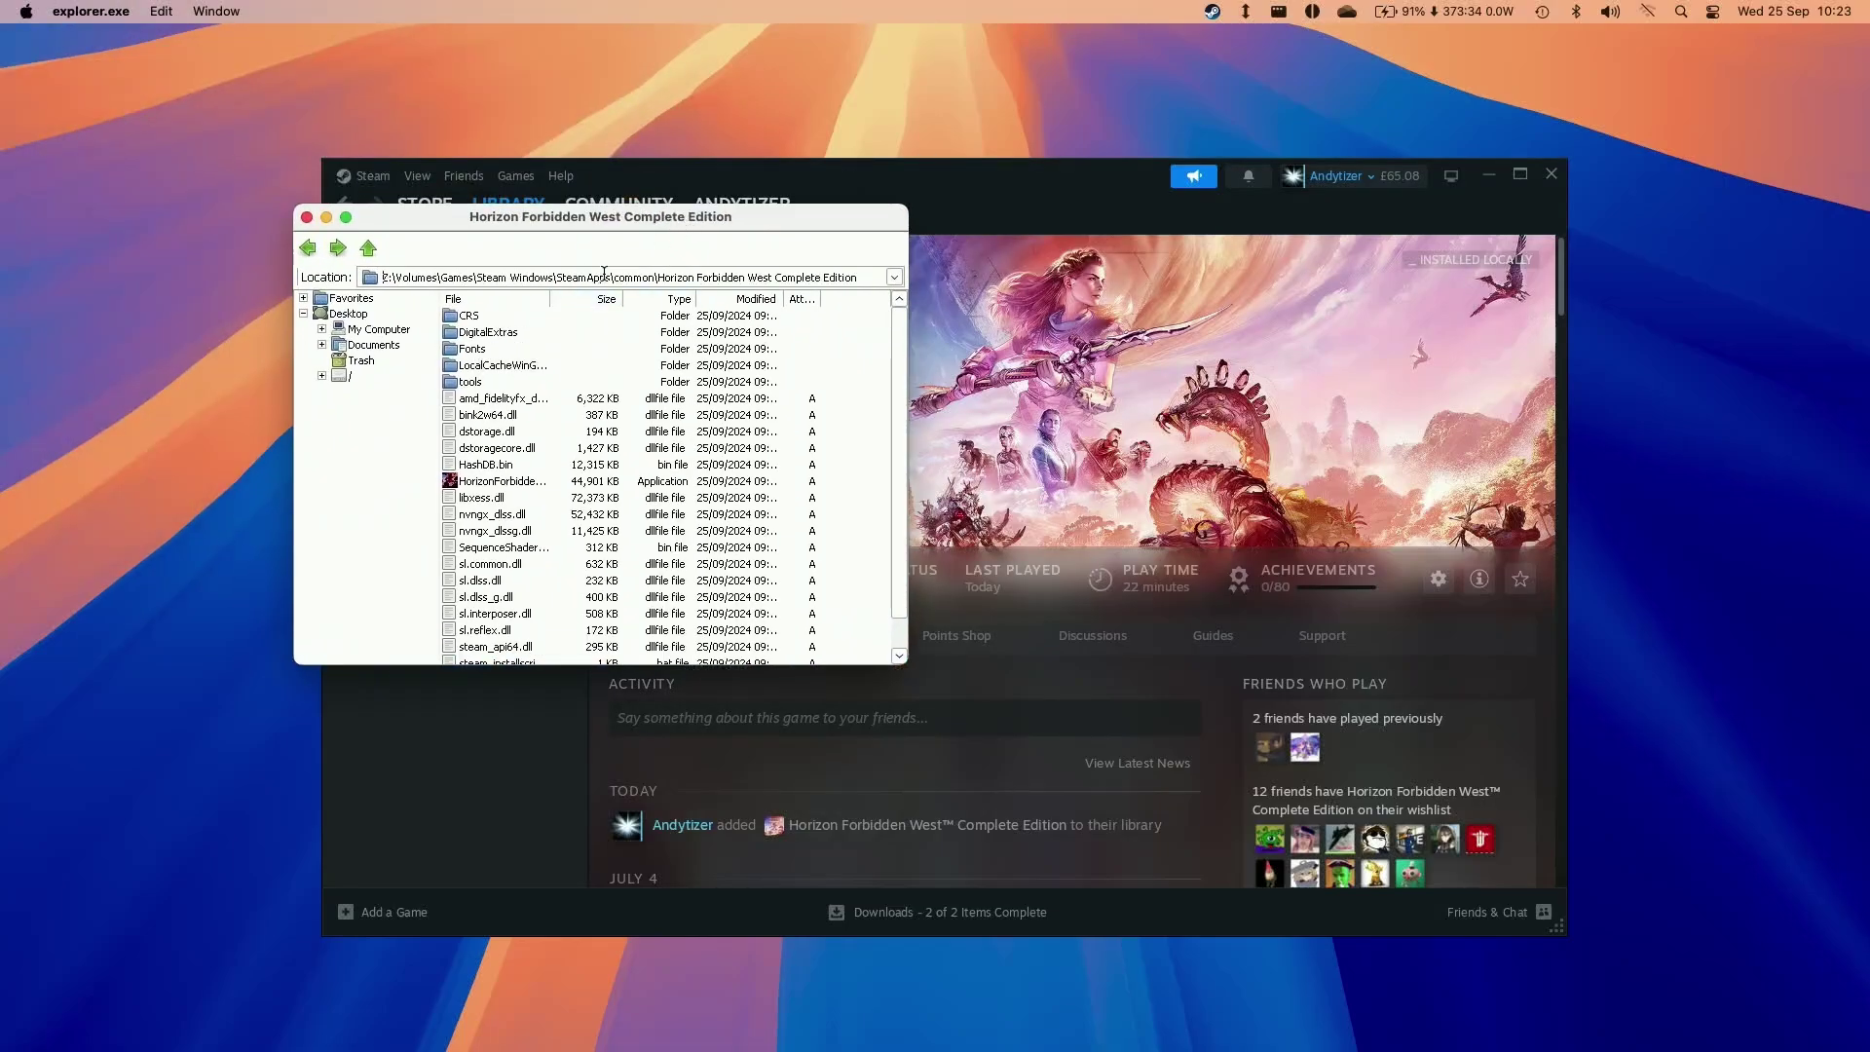
- Select the game folder's path, close that window, and switch to CrossOver to open the Steam bottle's C: drive
{"action": "left_click_drag", "start_coordinate": [498, 277], "coordinate": [840, 274]}
{"action": "left_click", "coordinate": [857, 273]}
{"action": "left_click", "coordinate": [307, 218]}
{"action": "left_click", "coordinate": [1169, 1013]}
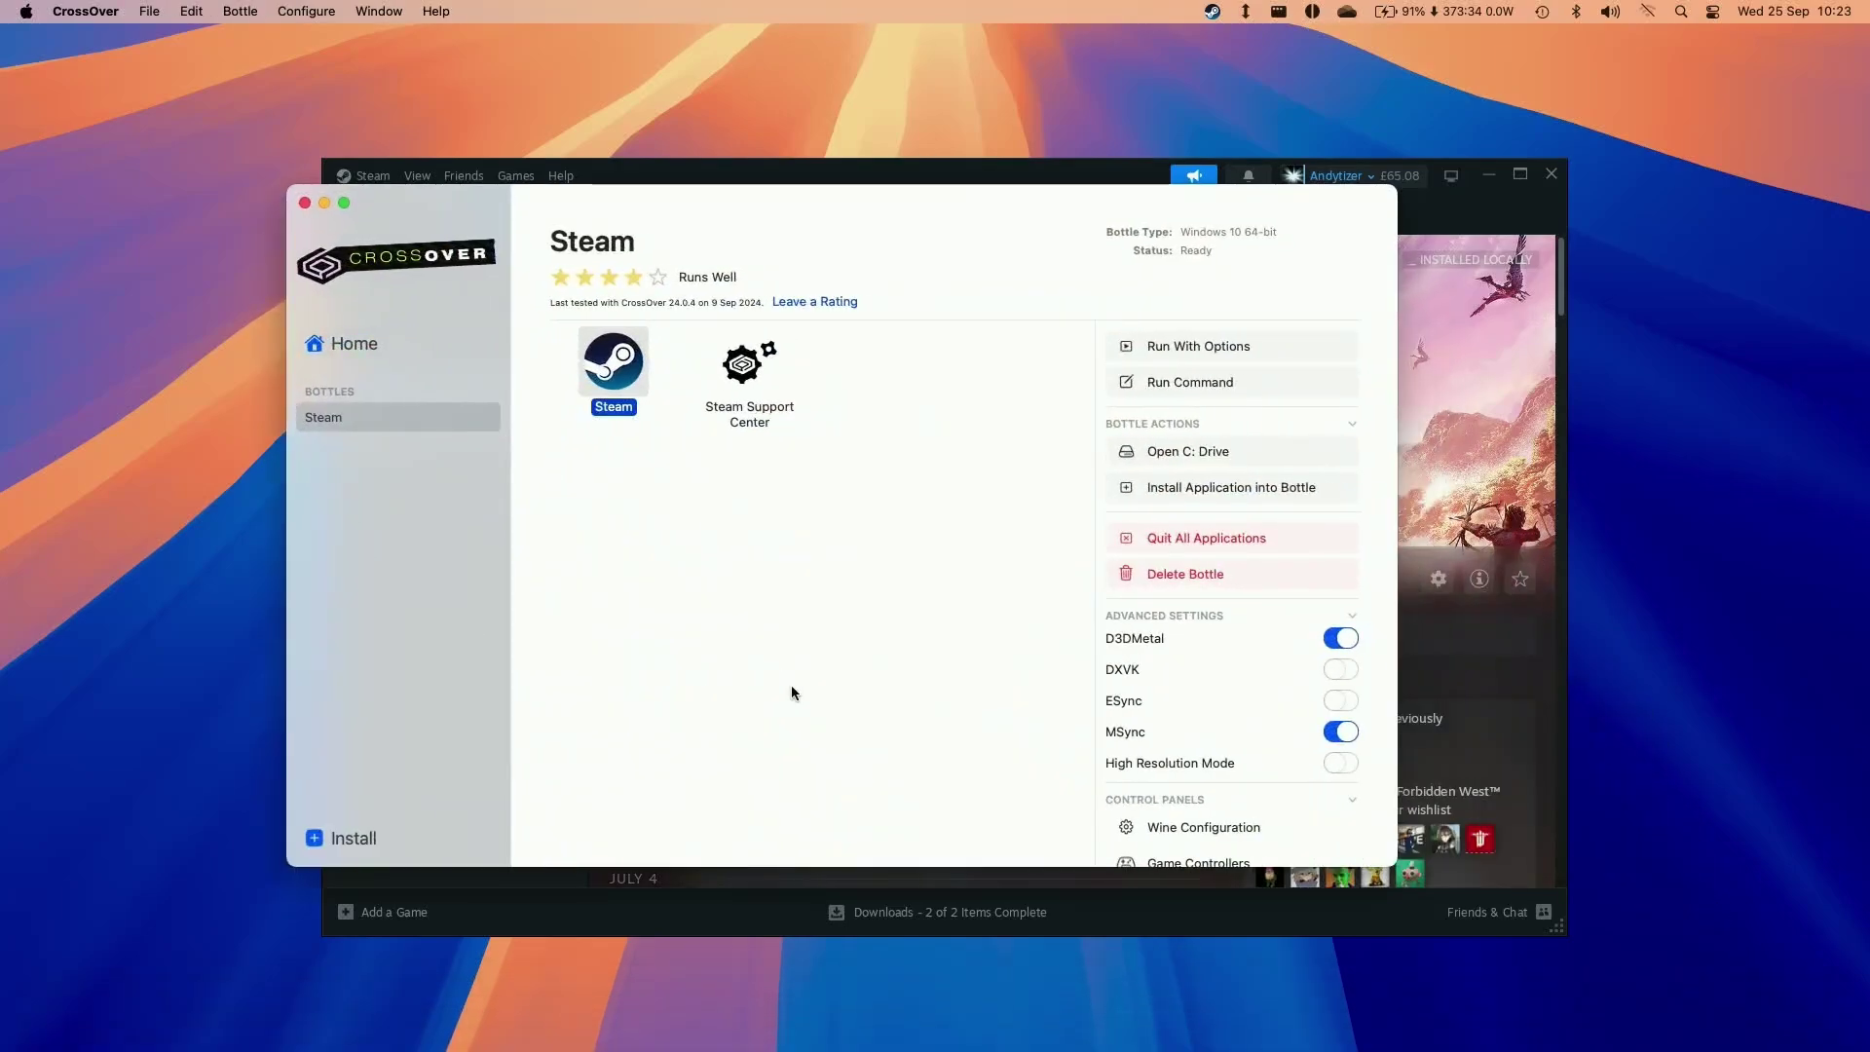
{"action": "right_click", "coordinate": [347, 413]}
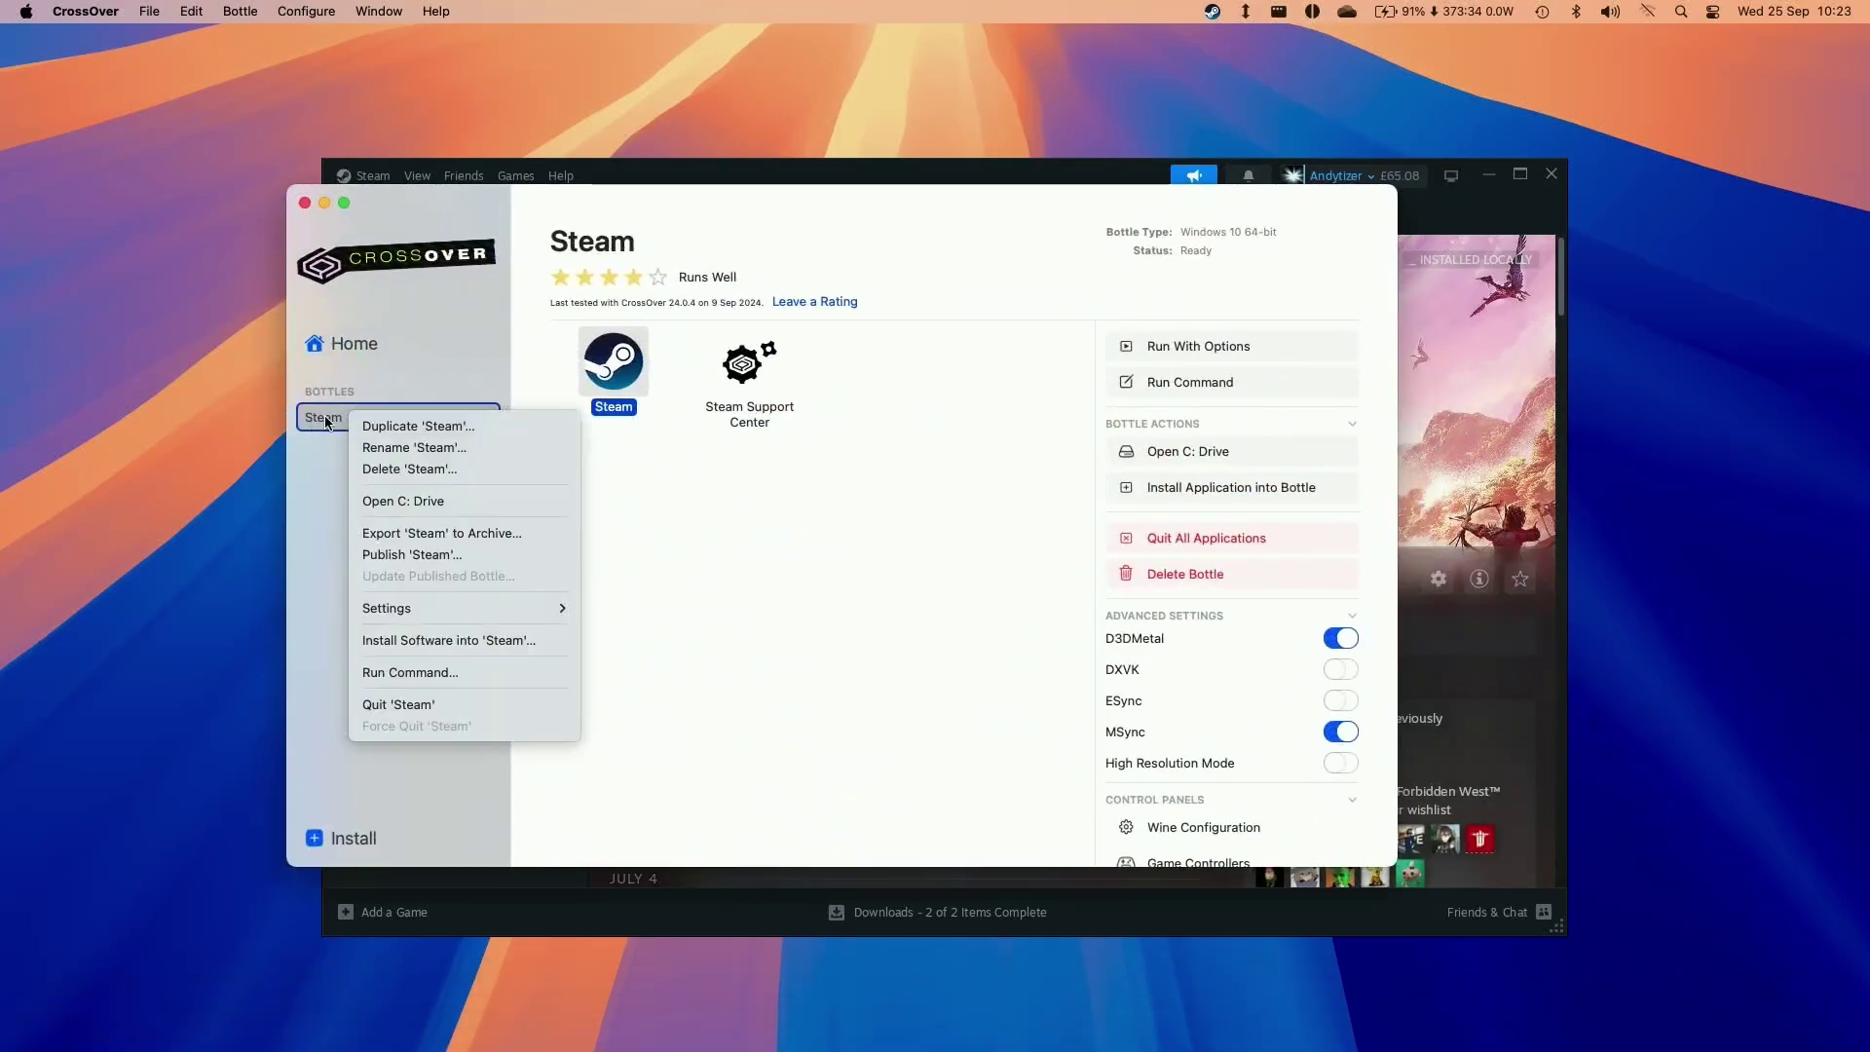
{"action": "left_click", "coordinate": [409, 501]}
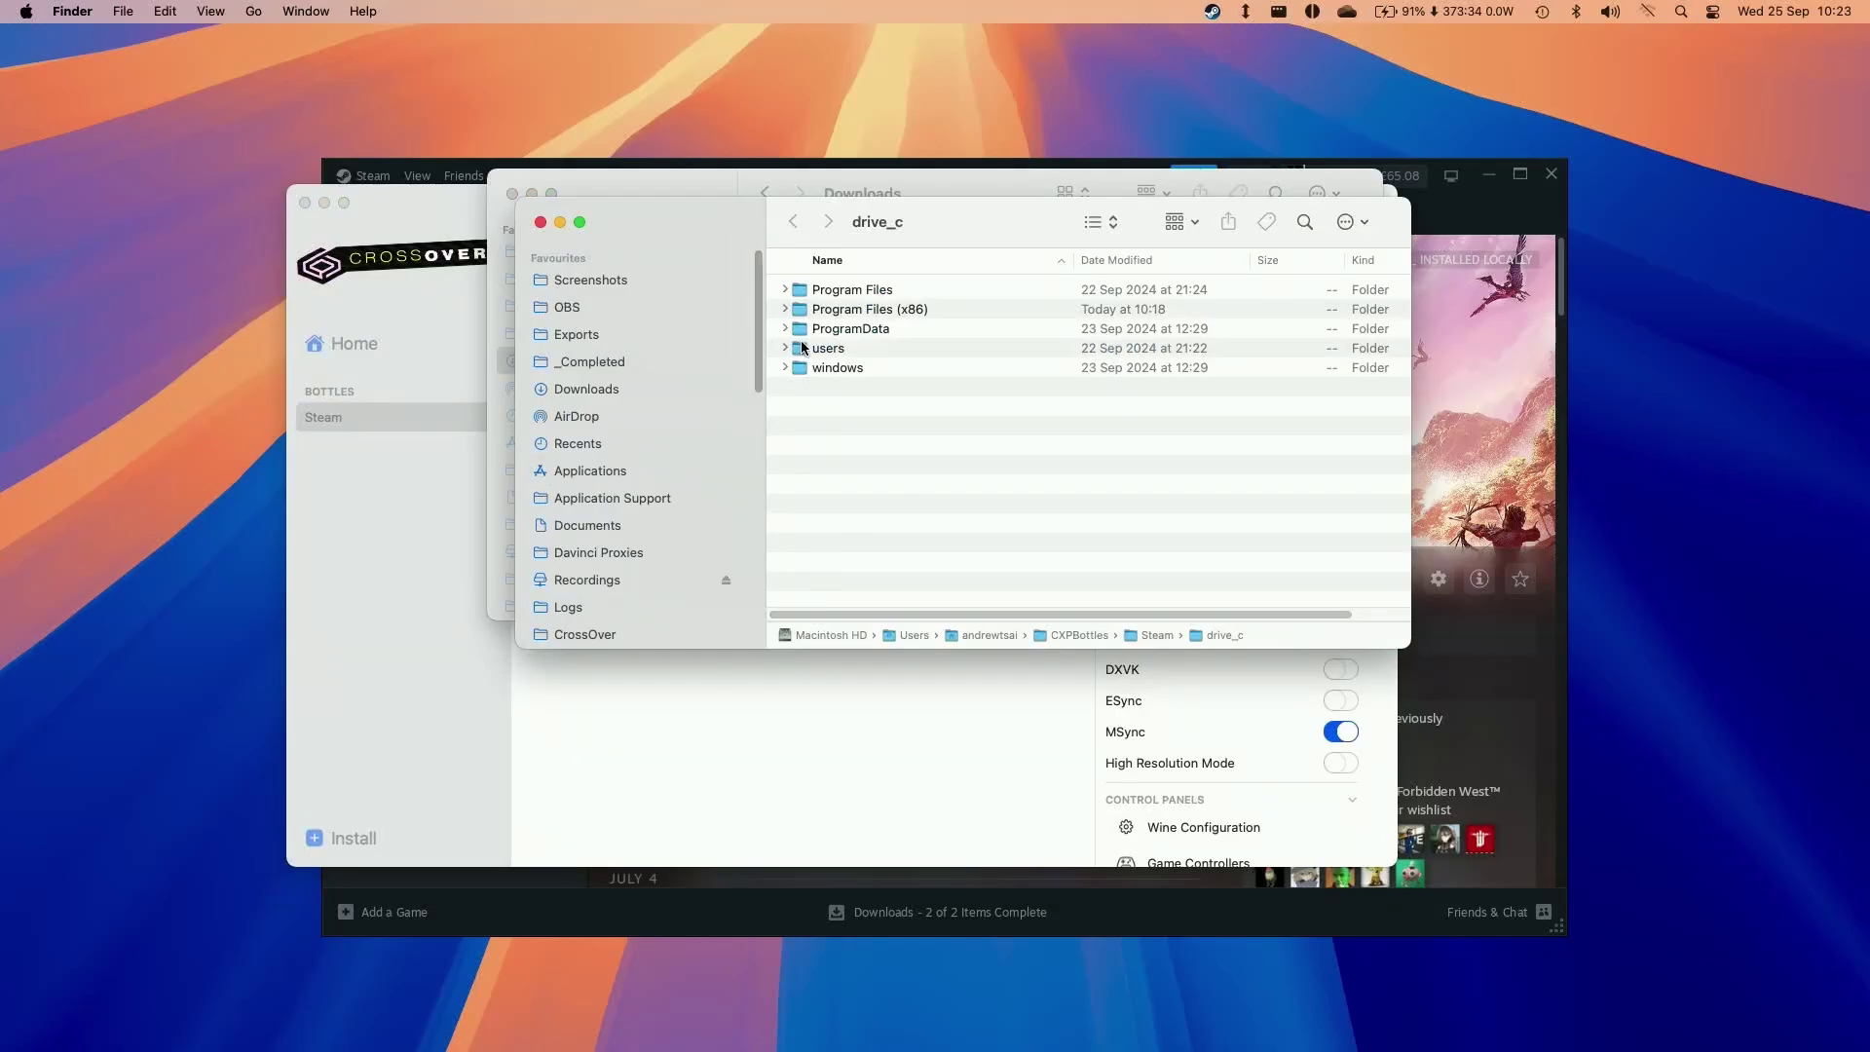
- Browse the bottle's drive through Program Files (x86), Steam and steamapps to view the installed games in the common folder
{"action": "left_click", "coordinate": [785, 309]}
{"action": "left_click", "coordinate": [833, 312]}
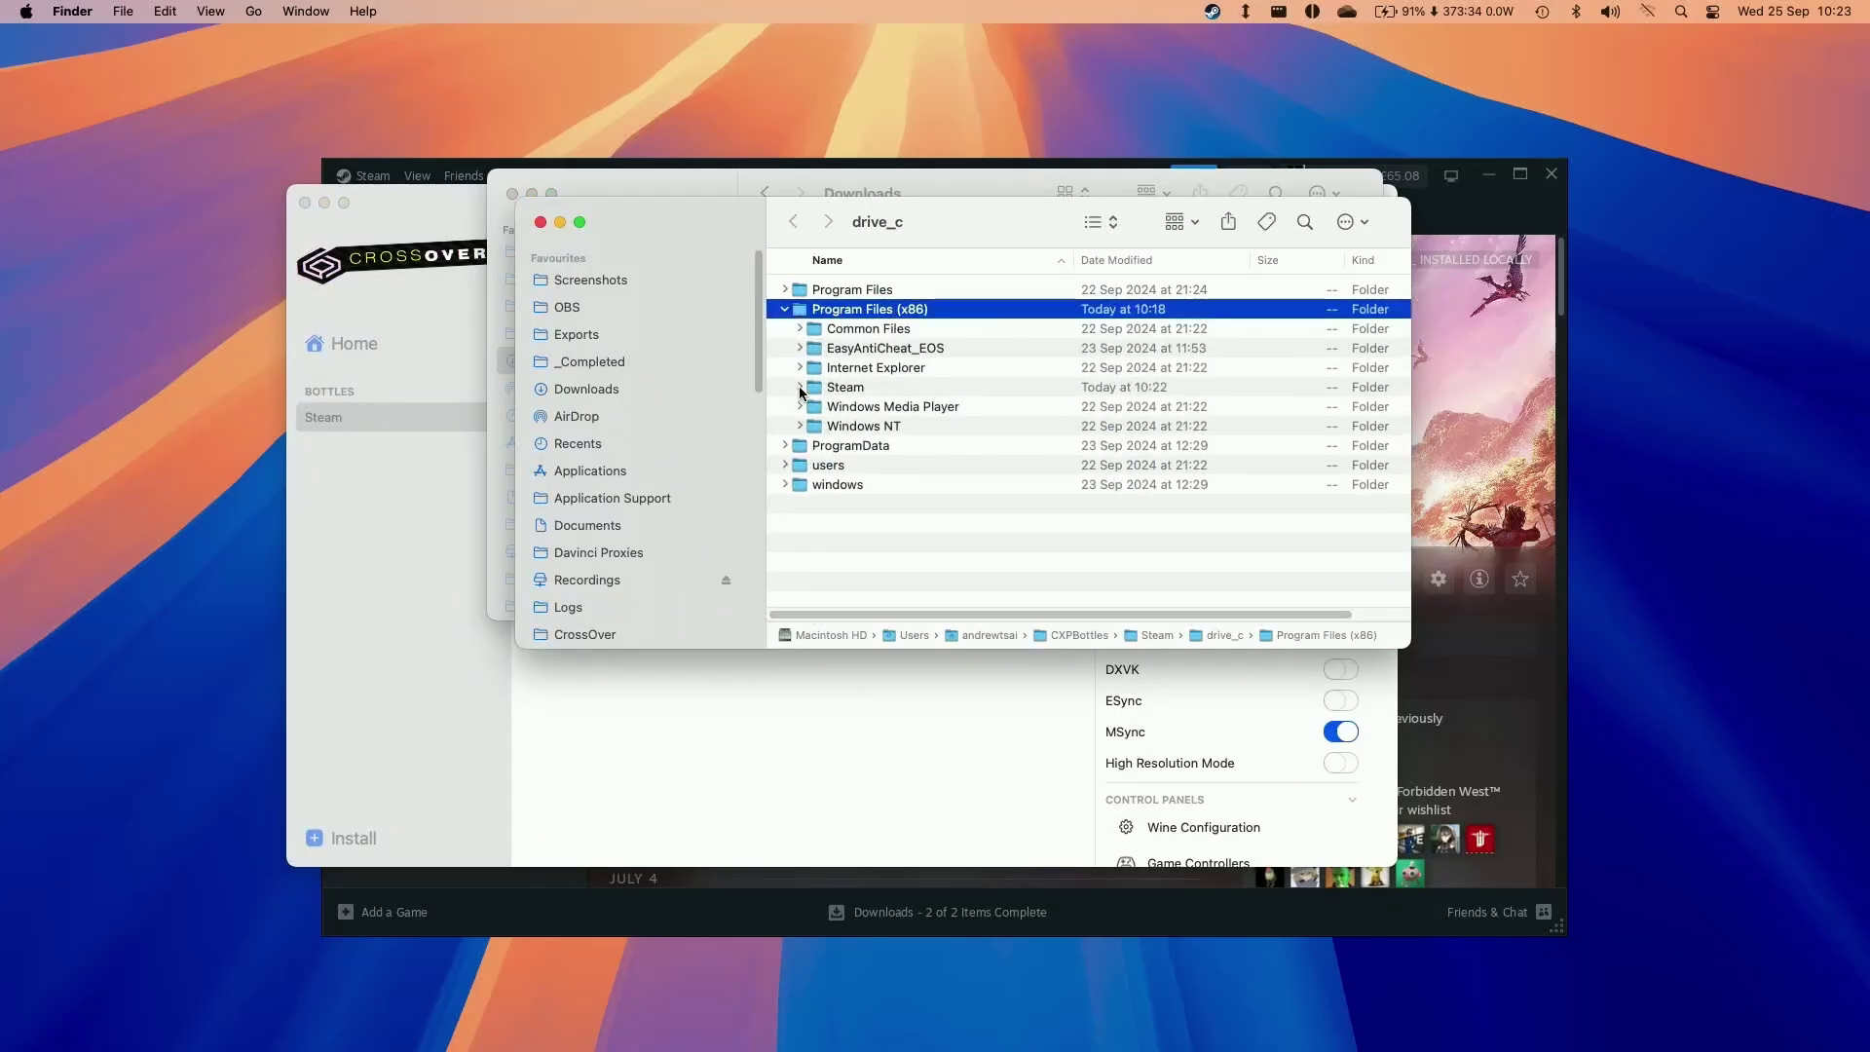
{"action": "scroll", "coordinate": [845, 477], "scroll_direction": "down", "scroll_amount": 8}
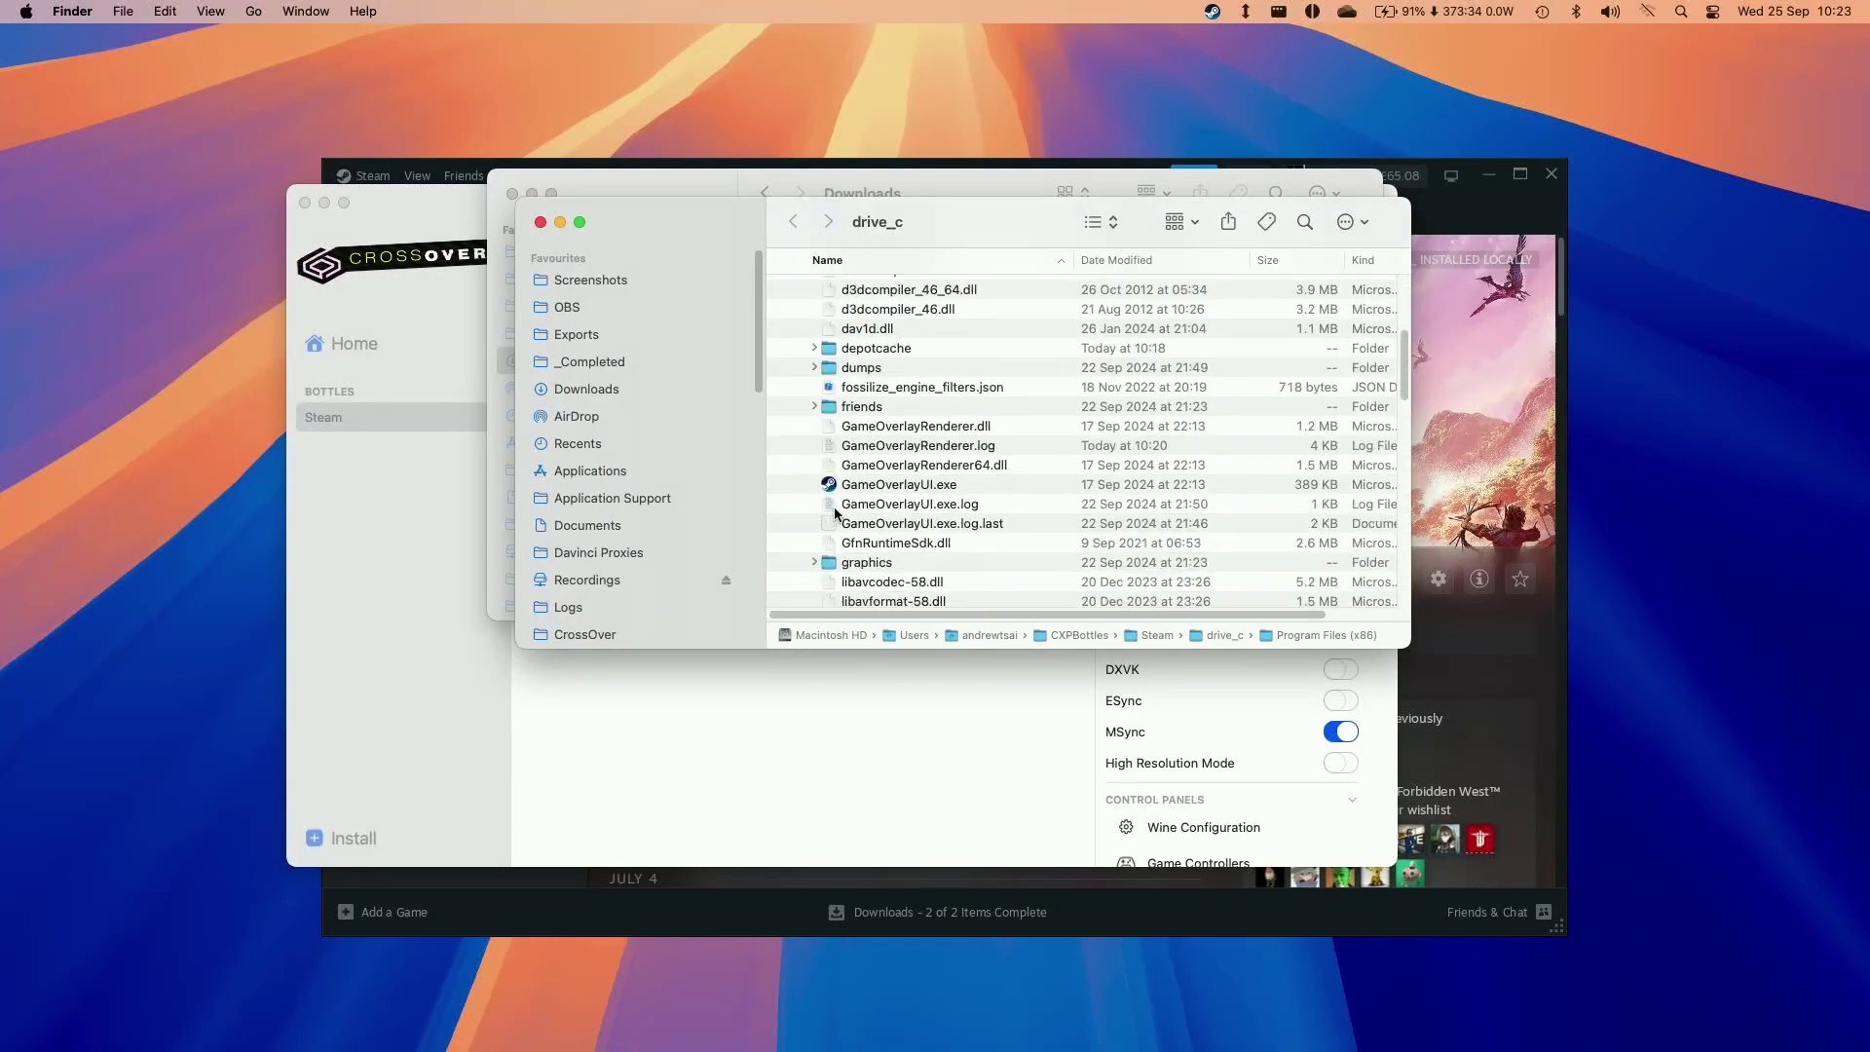
{"action": "scroll", "coordinate": [812, 534], "scroll_direction": "down", "scroll_amount": 3}
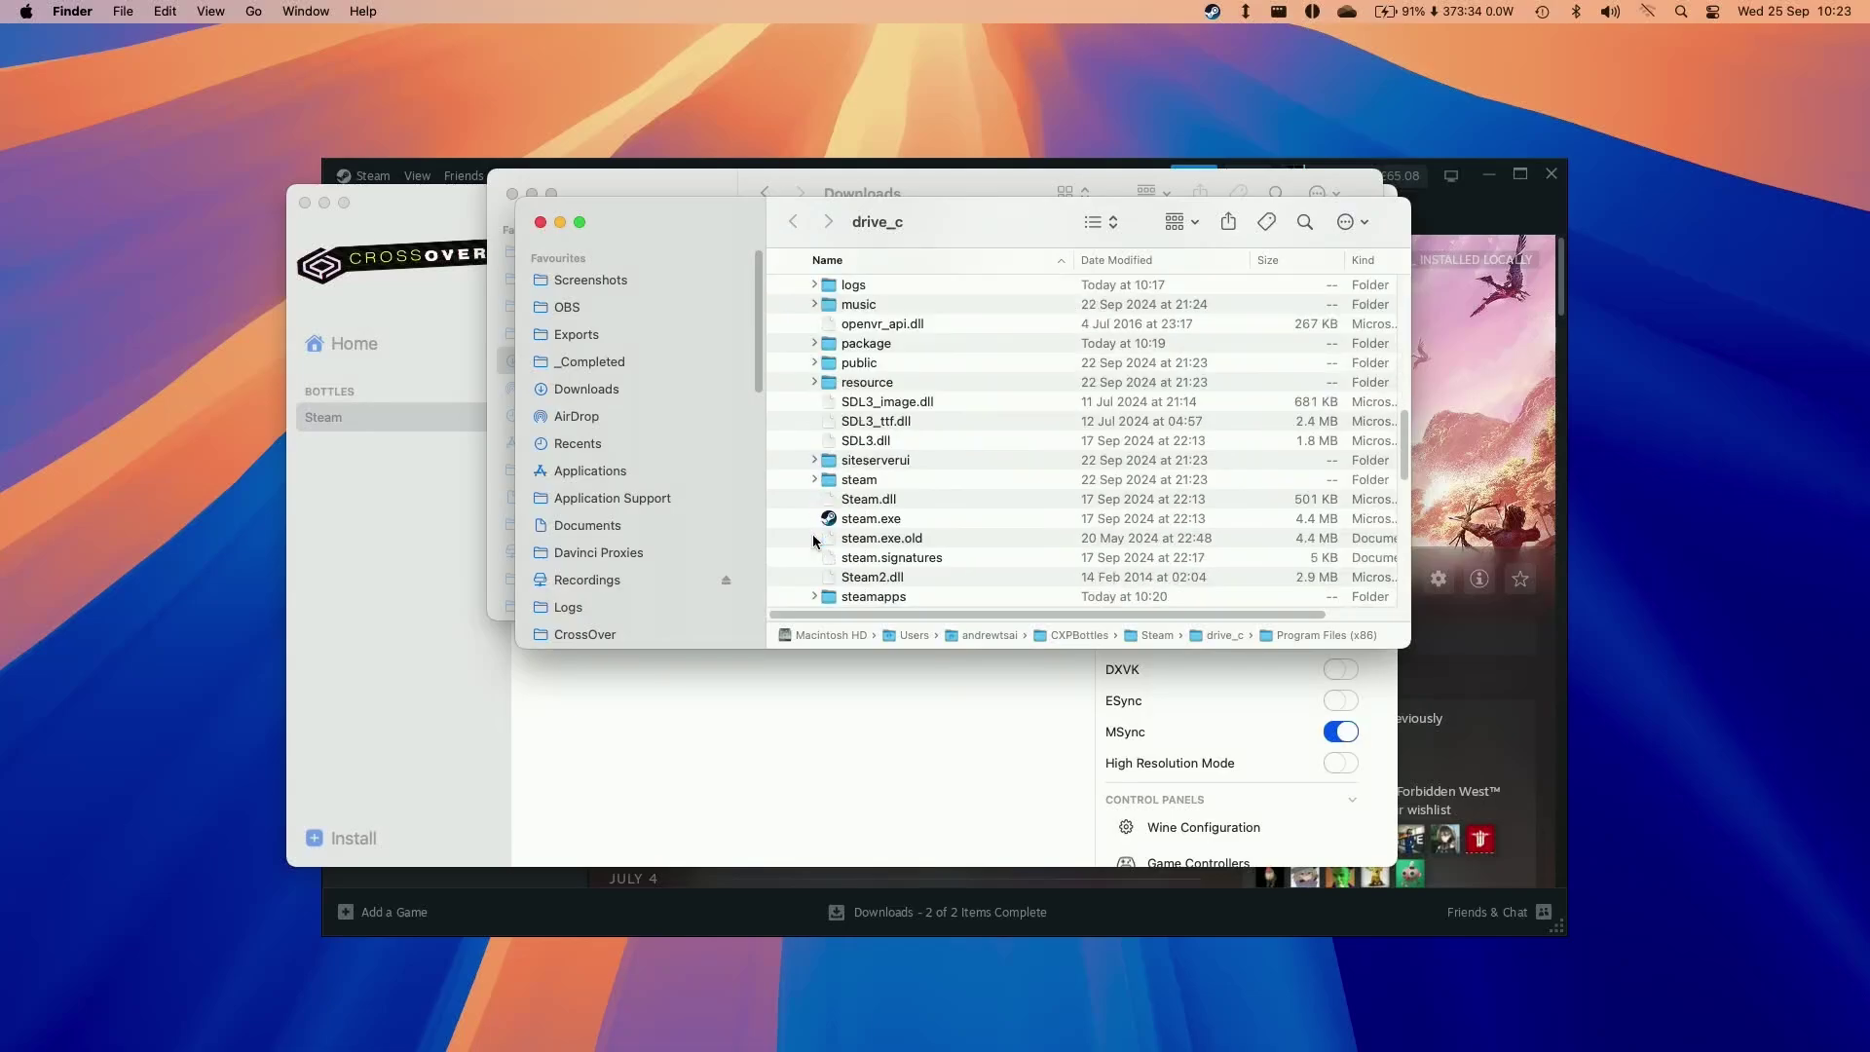
{"action": "left_click", "coordinate": [813, 537]}
{"action": "left_click", "coordinate": [829, 596]}
{"action": "scroll", "coordinate": [912, 574], "scroll_direction": "down", "scroll_amount": 4}
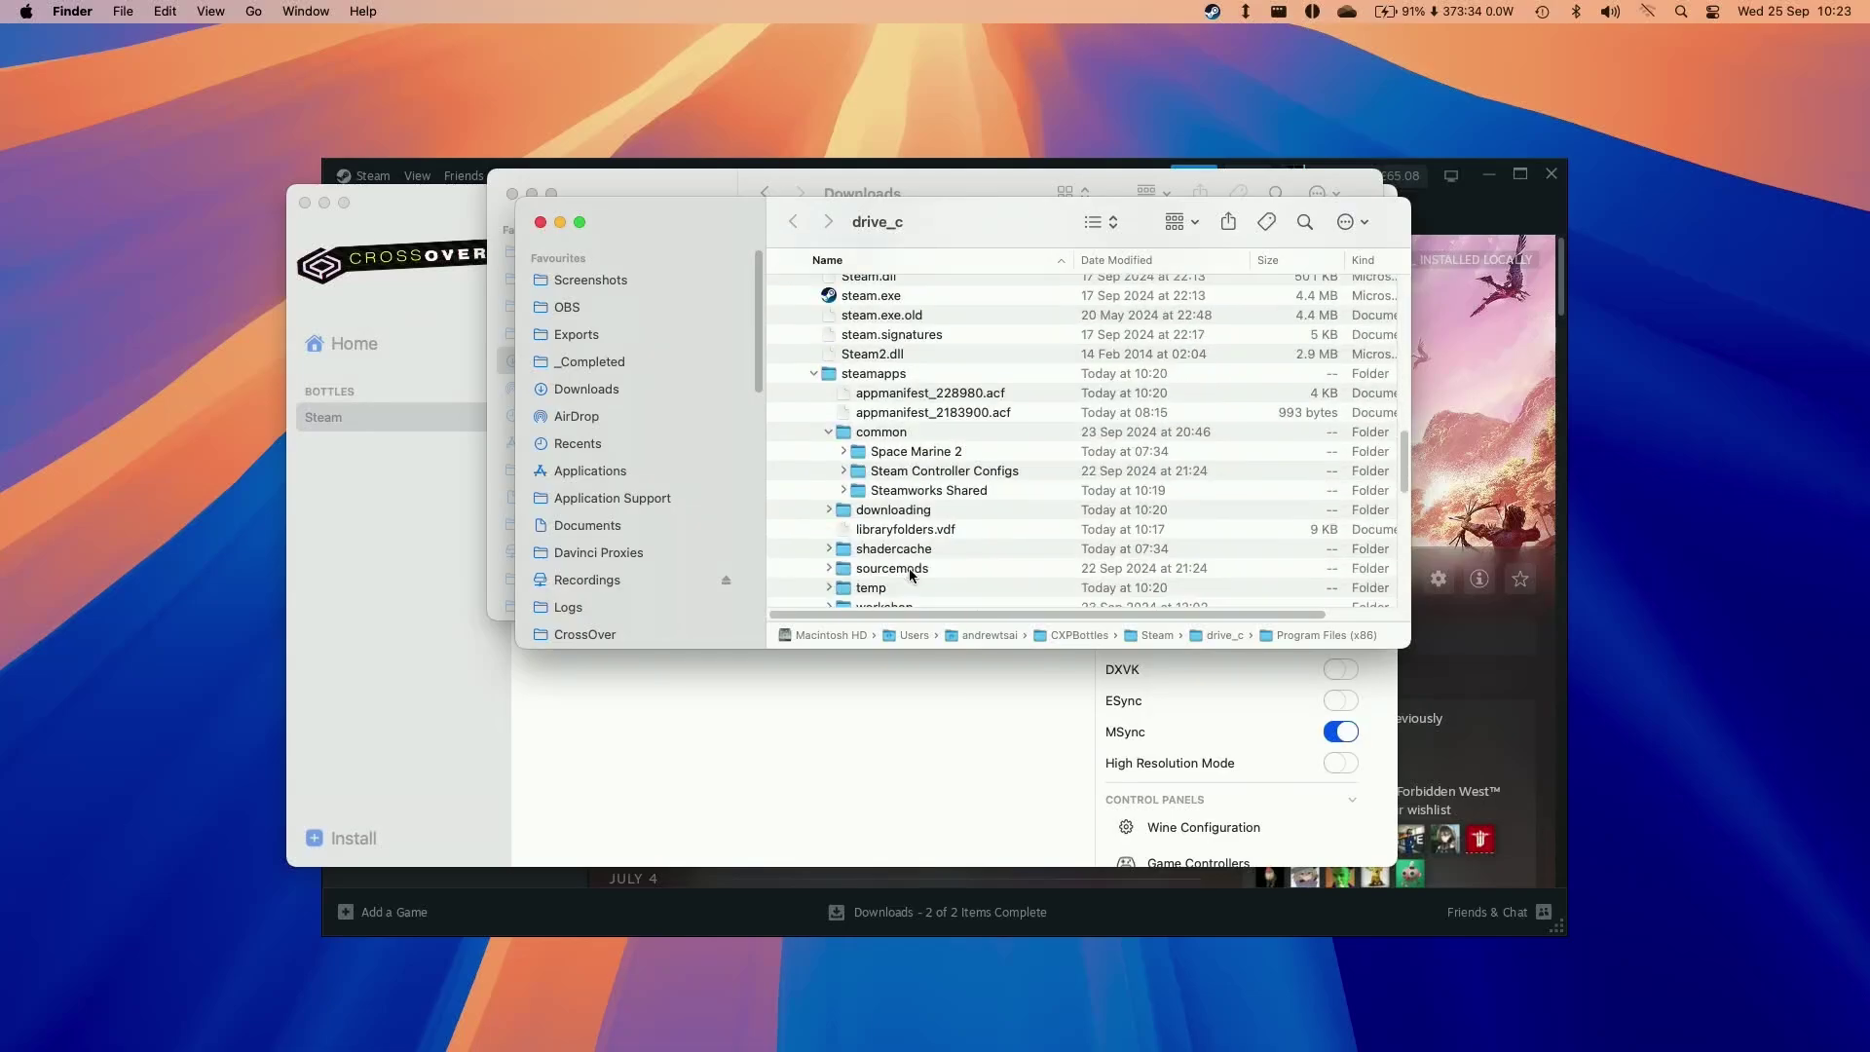
{"action": "scroll", "coordinate": [613, 584], "scroll_direction": "down", "scroll_amount": 5}
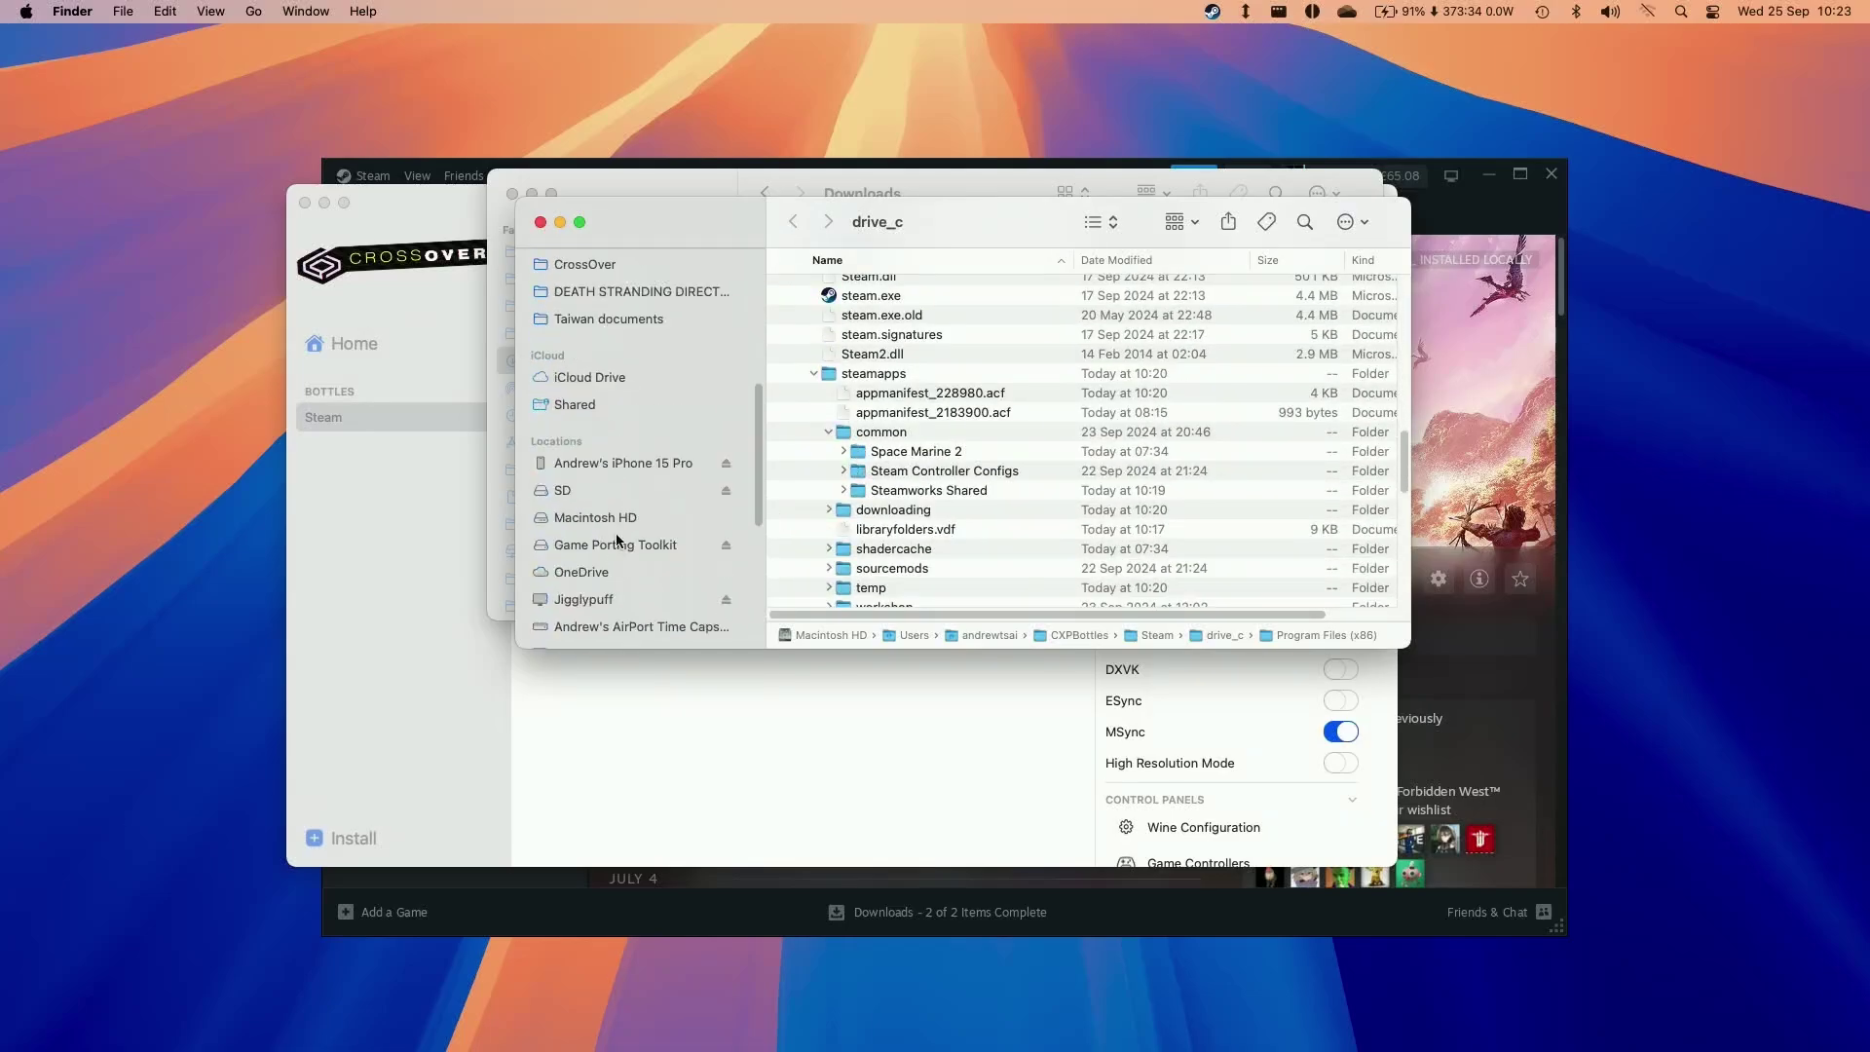
- Go to the Horizon Forbidden West Complete Edition folder on the Games volume and paste the copied F16 patch executable there
{"action": "left_click", "coordinate": [605, 602]}
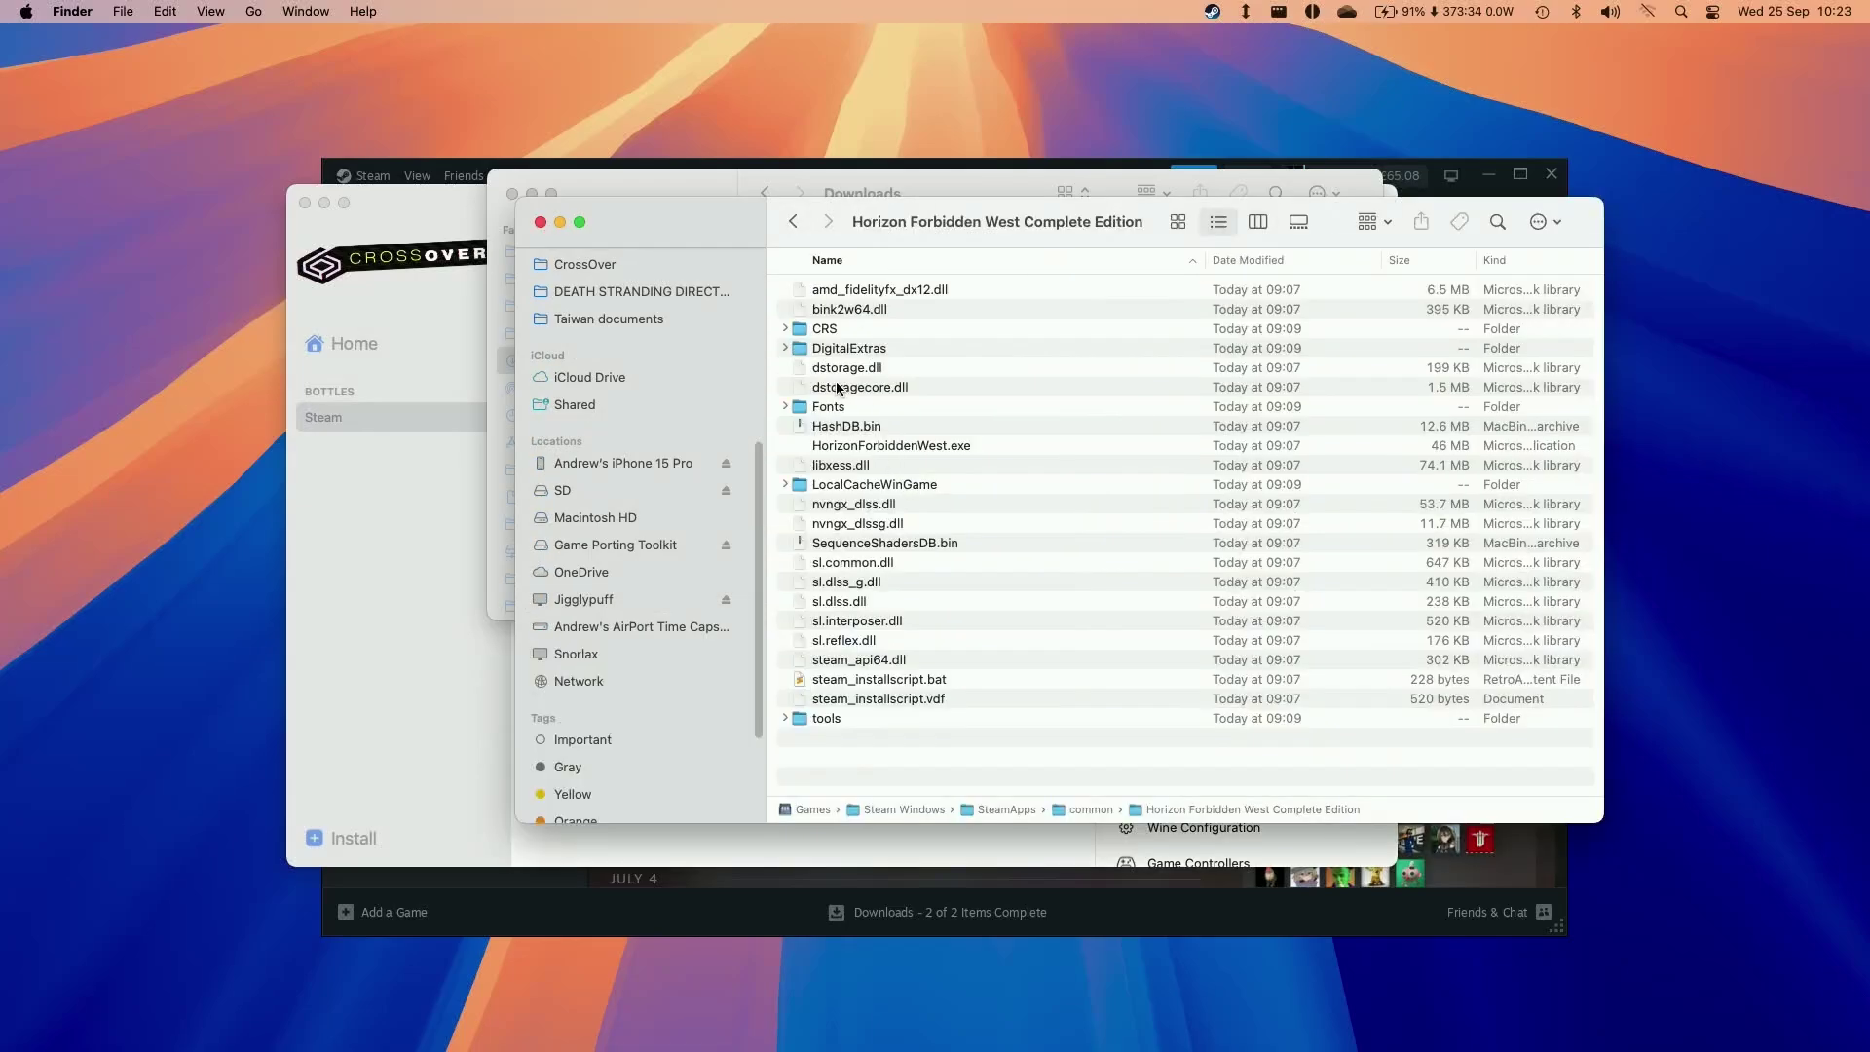
{"action": "left_click", "coordinate": [854, 448]}
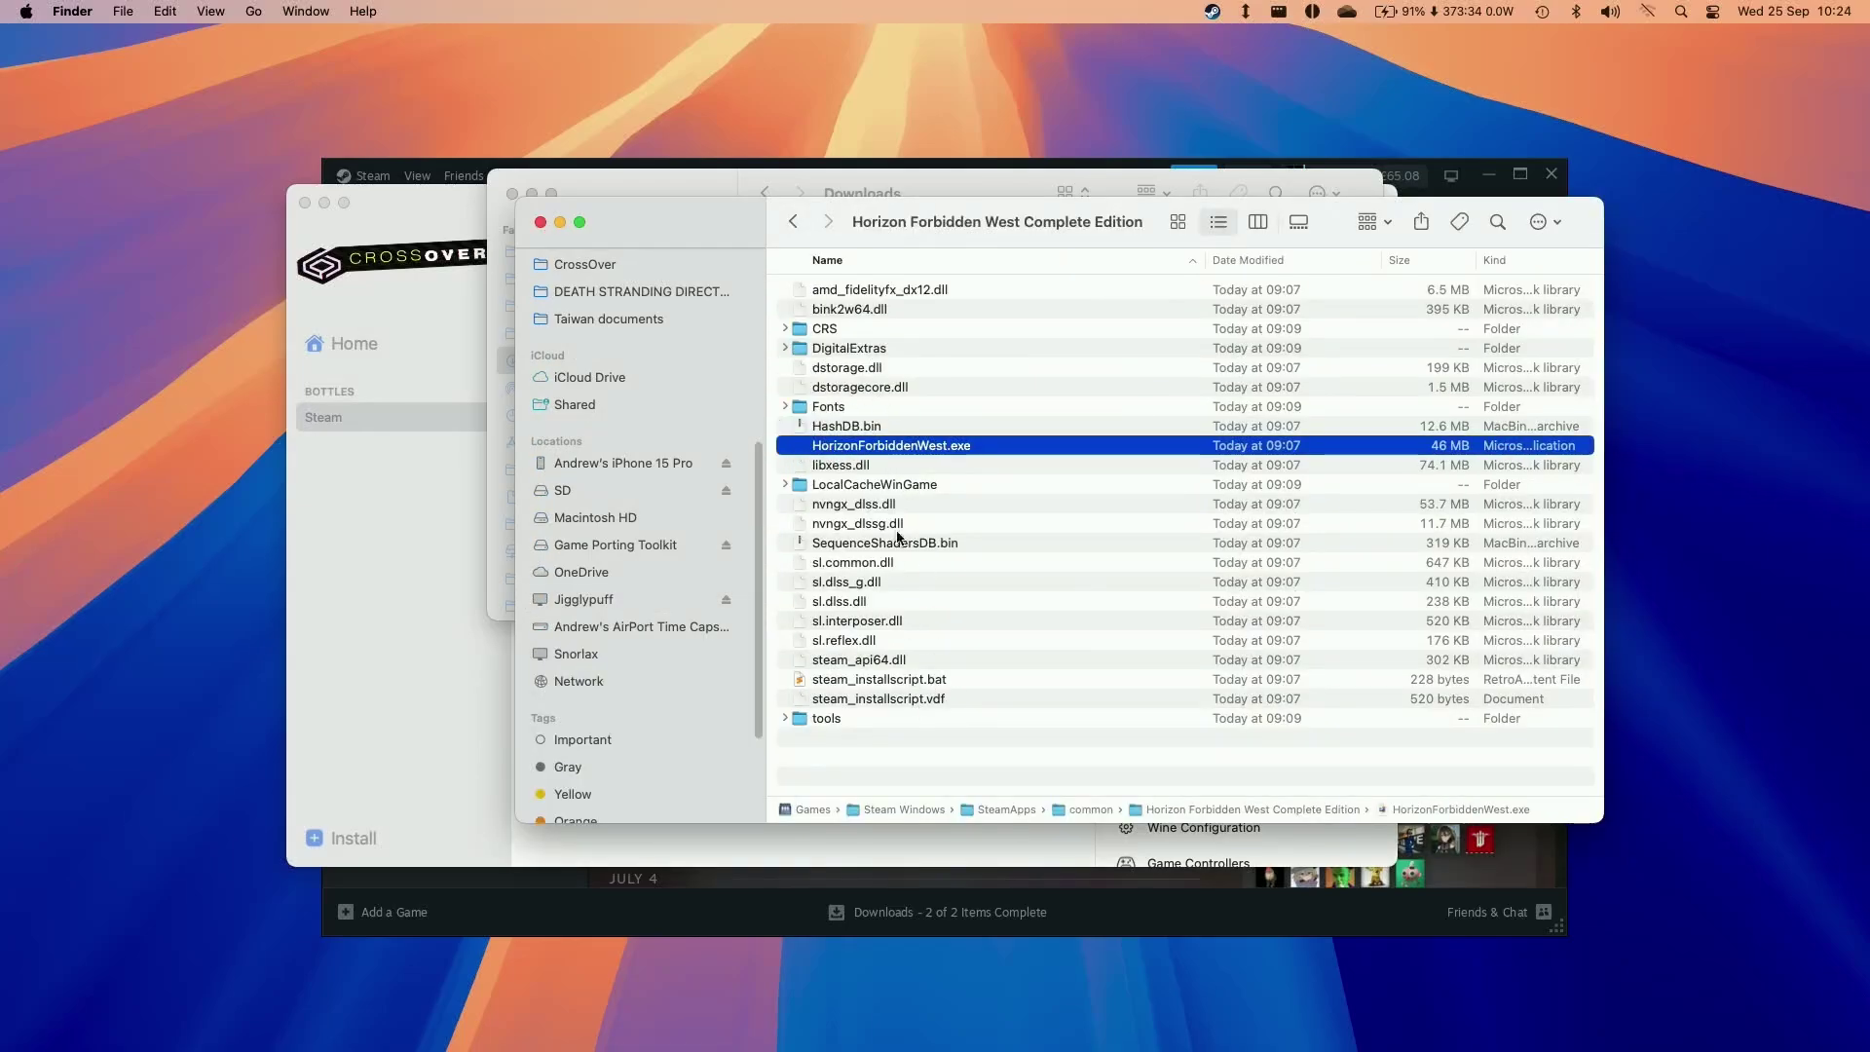
{"action": "left_click", "coordinate": [892, 749]}
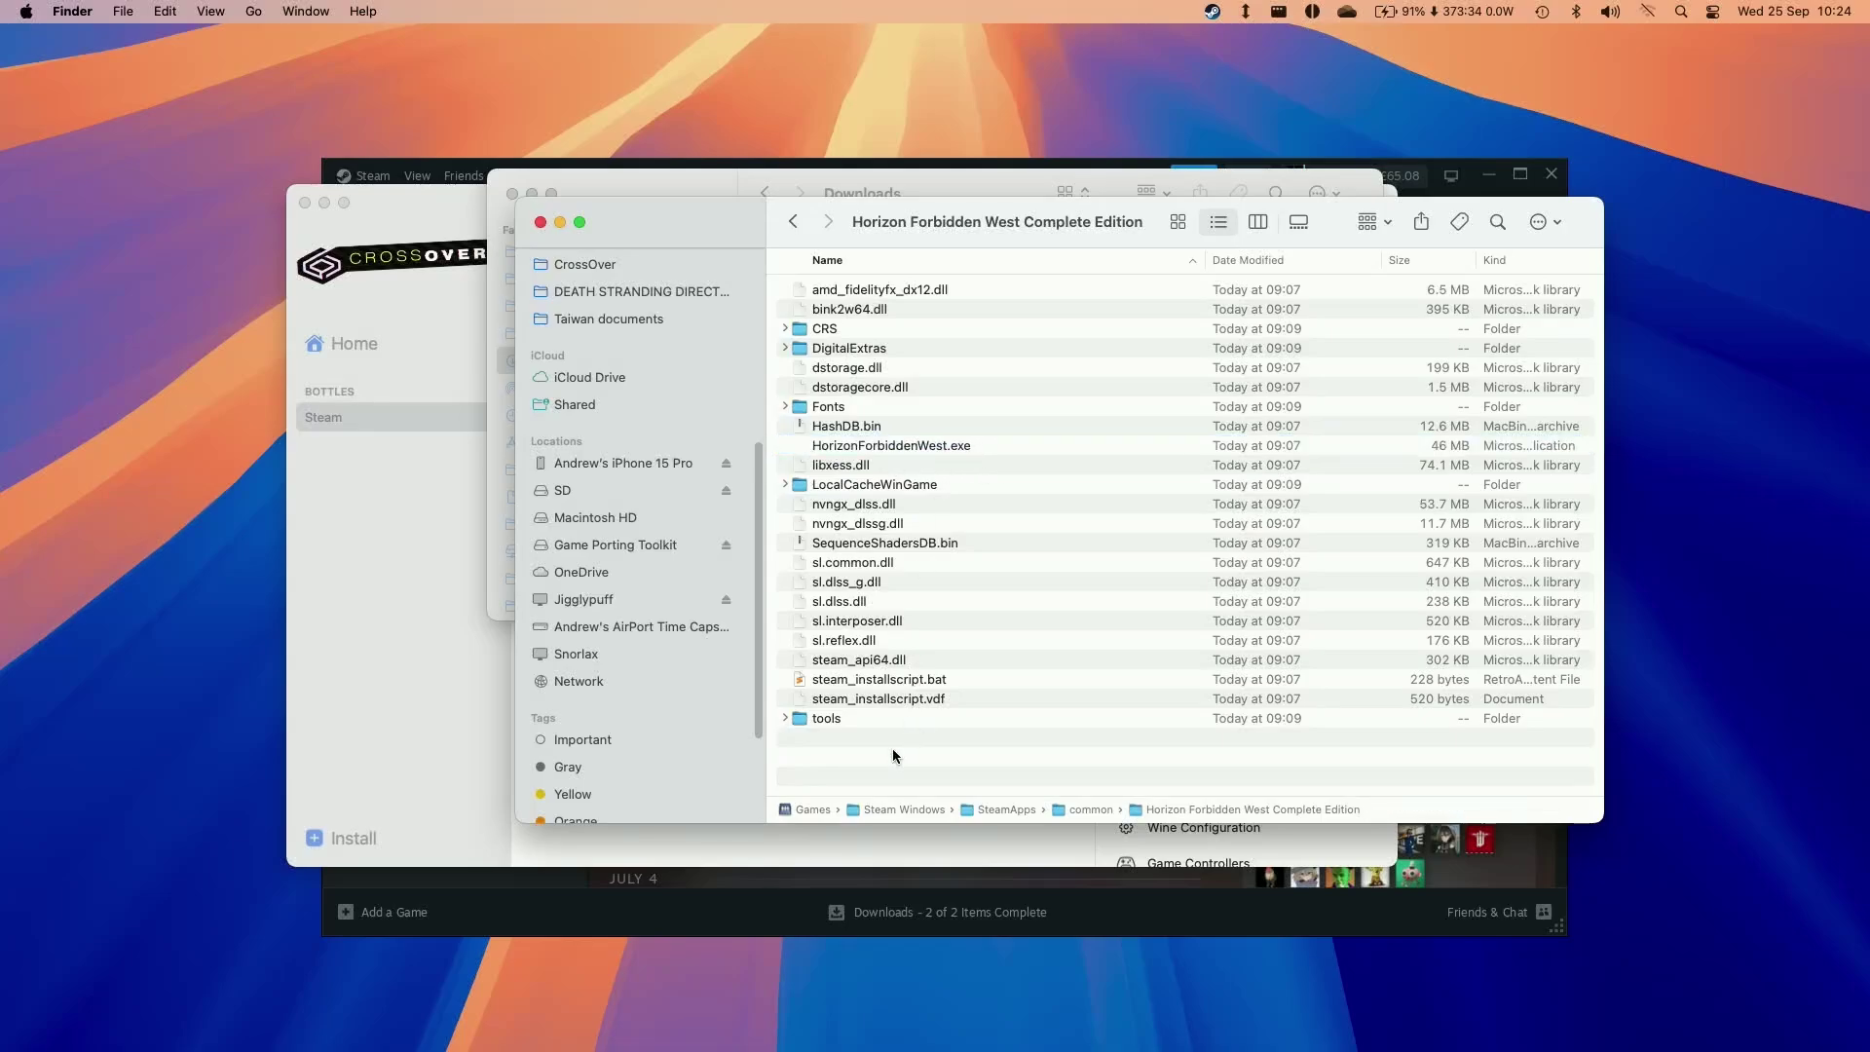
{"action": "right_click", "coordinate": [892, 745]}
{"action": "left_click", "coordinate": [944, 783]}
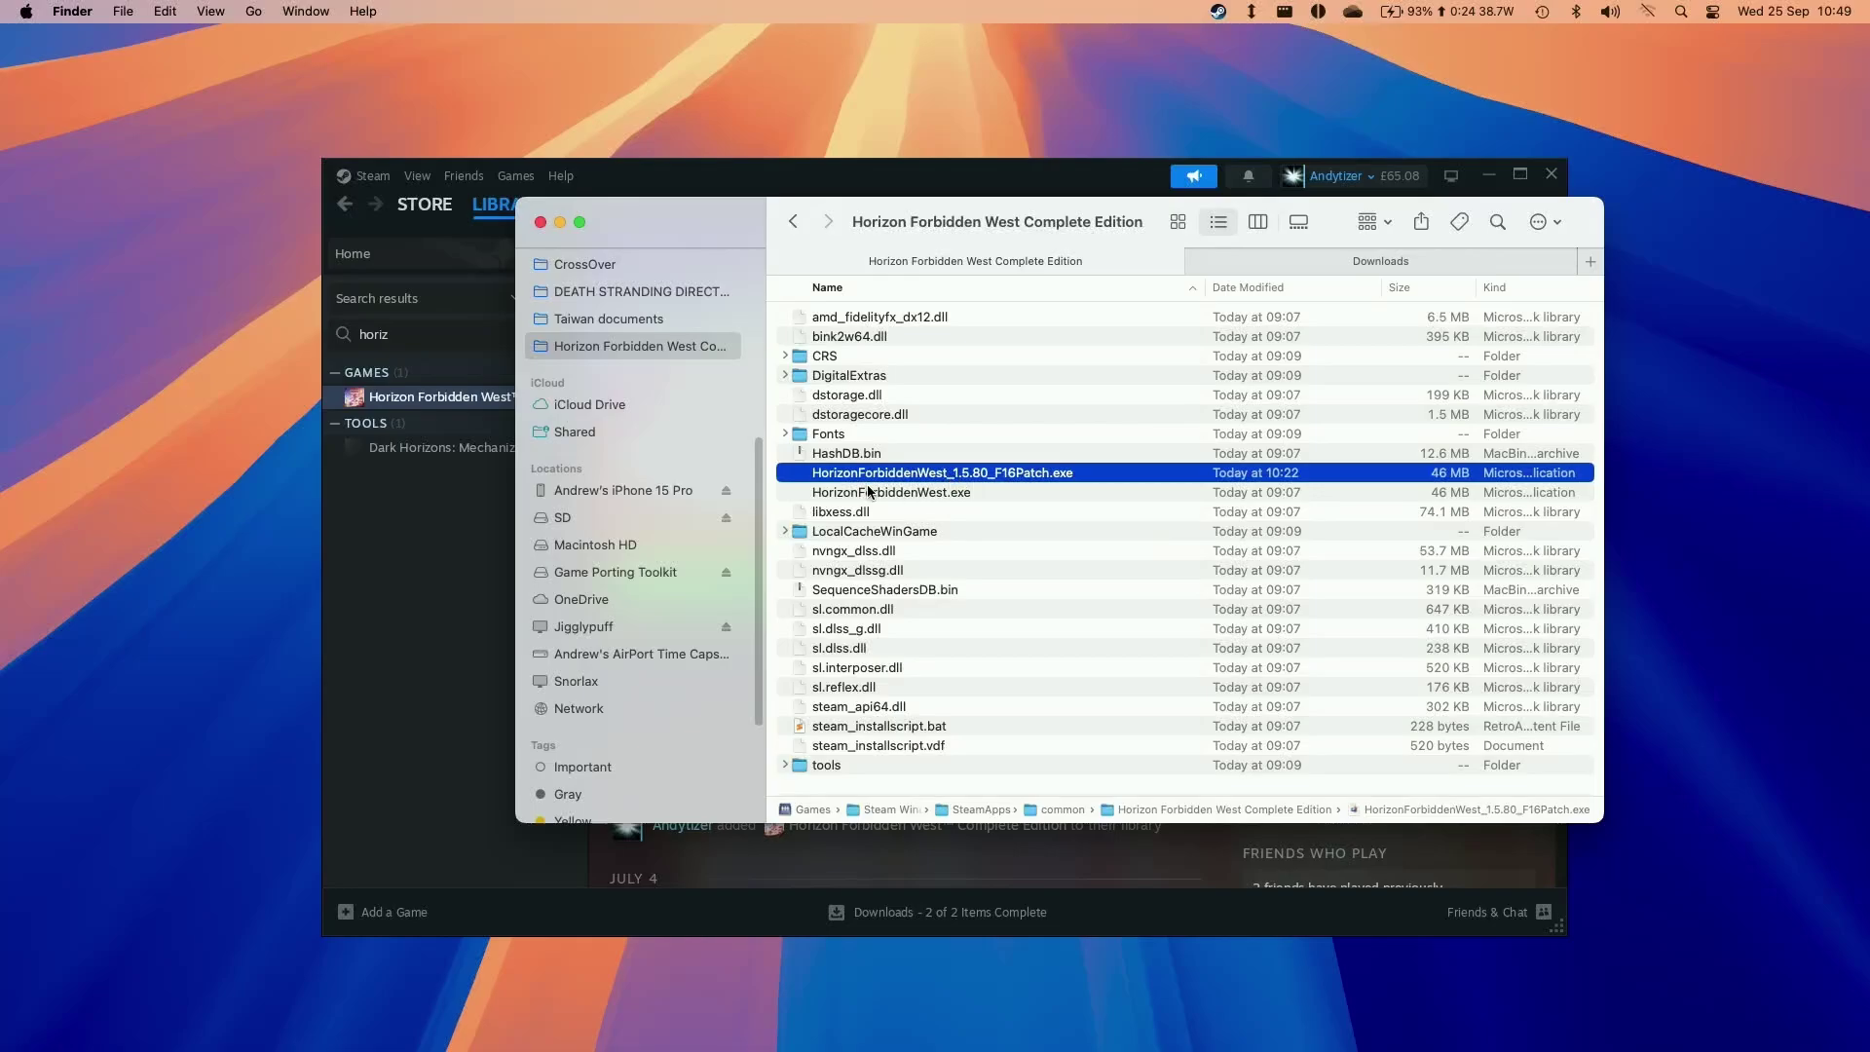
- Rename the original HorizonForbiddenWest.exe as HorizonForbiddenWest.exe1
{"action": "left_click", "coordinate": [1001, 491]}
{"action": "left_click", "coordinate": [840, 477]}
{"action": "left_click", "coordinate": [838, 496]}
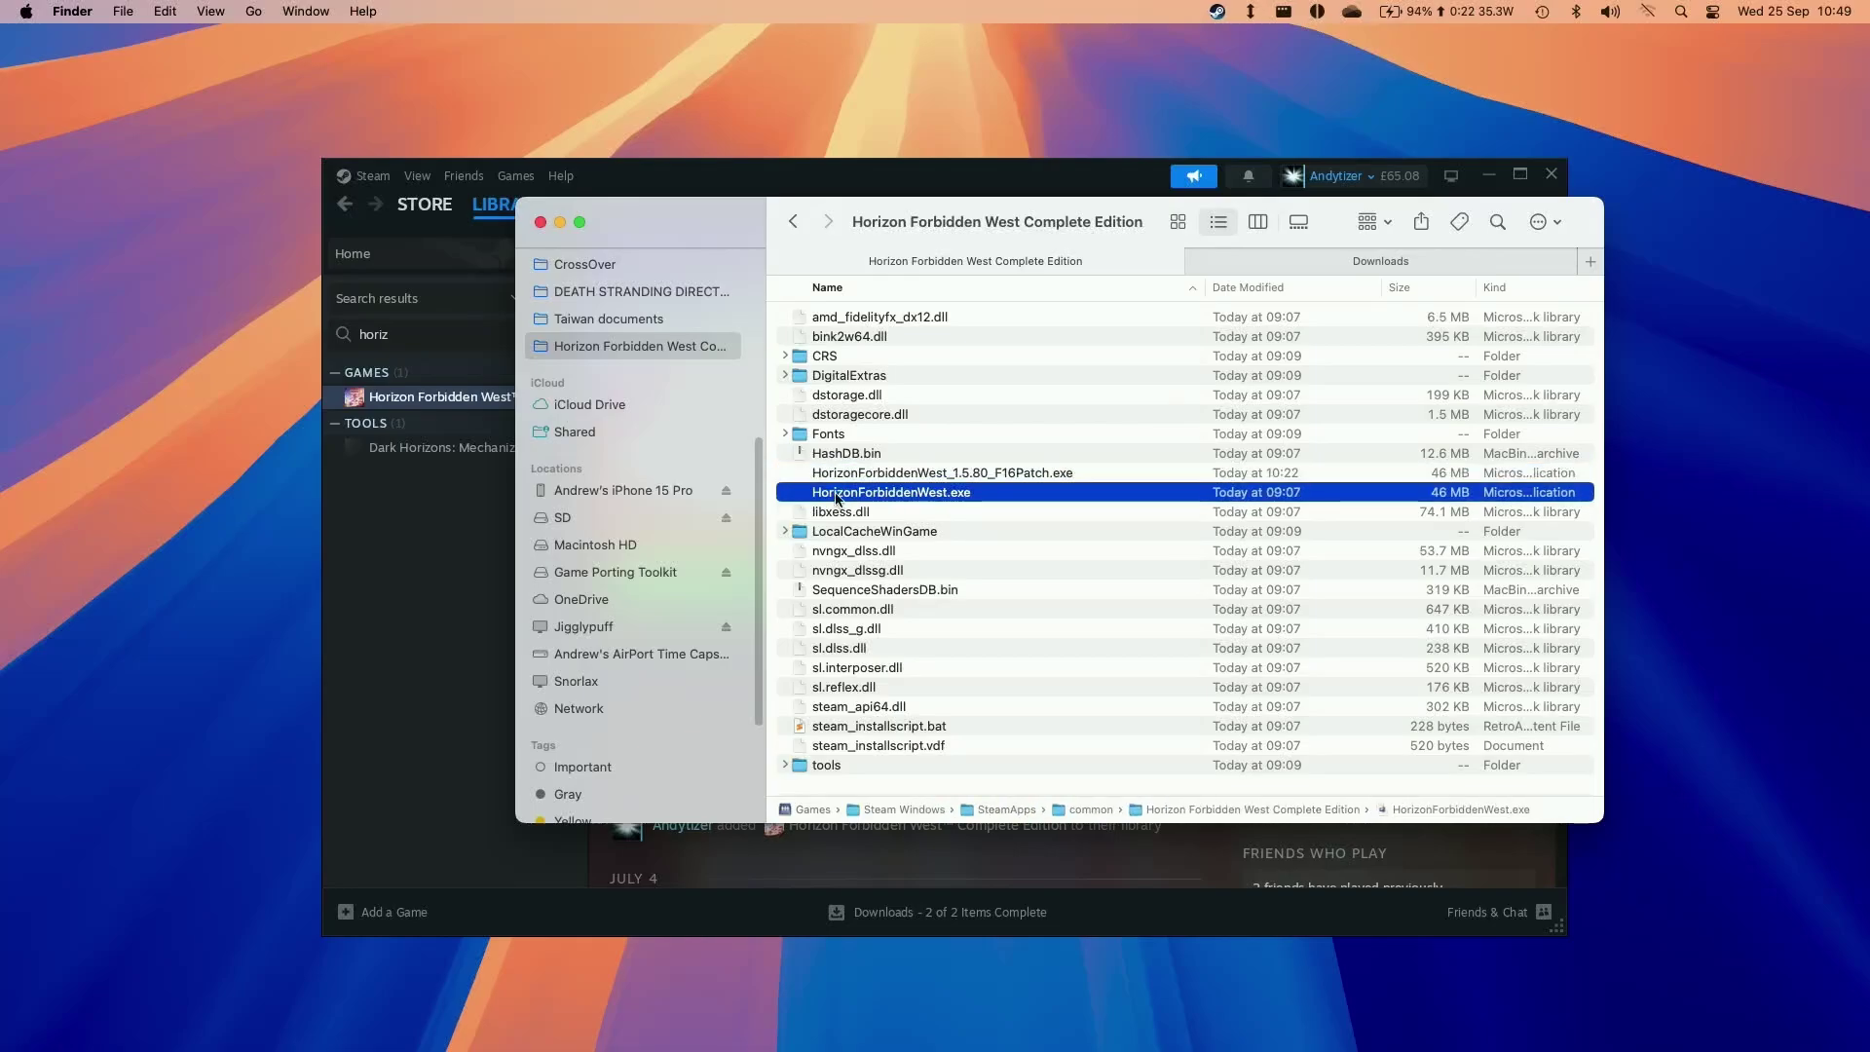
{"action": "key", "text": "Return"}
{"action": "left_click", "coordinate": [972, 495]}
{"action": "type", "text": "1"}
{"action": "key", "text": "Return"}
- Rename HorizonForbiddenWest_1.5.80_F16Patch.exe as HorizonForbiddenWest.exe by removing the _1.5.80_F16Patch part
{"action": "left_click", "coordinate": [953, 476]}
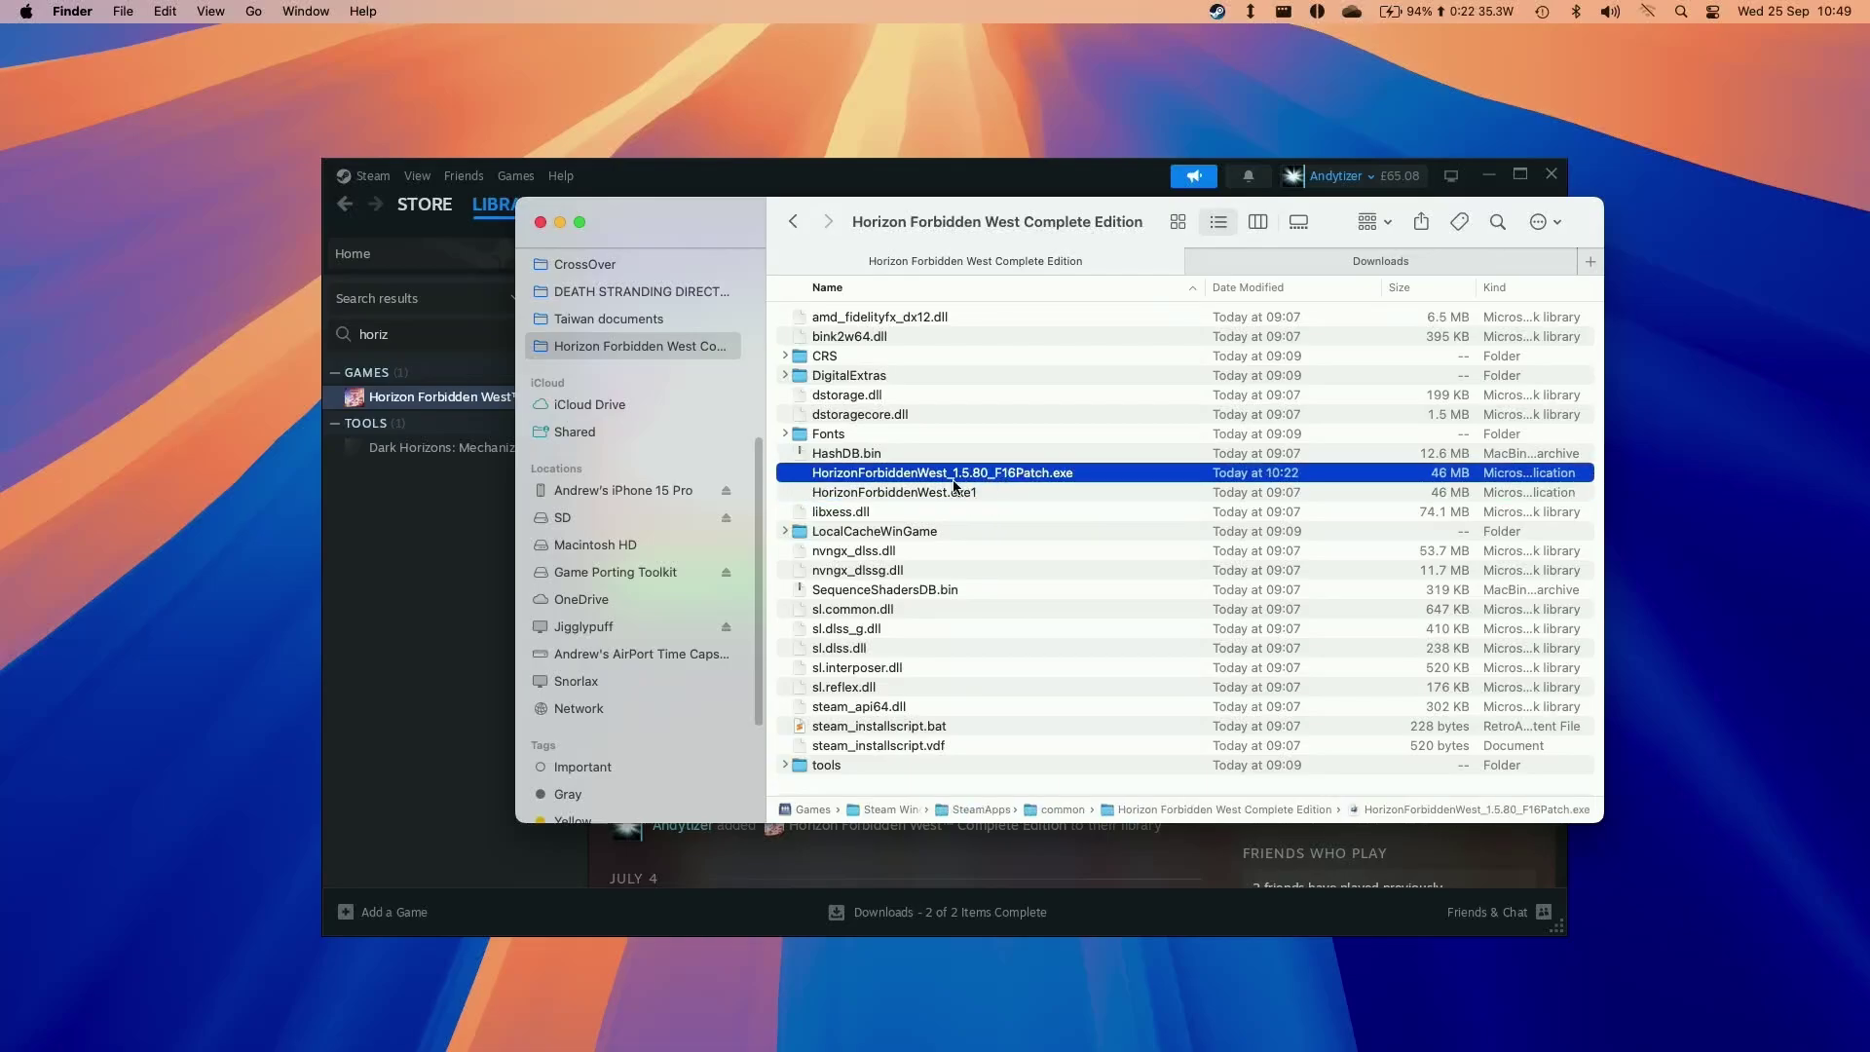
{"action": "key", "text": "Return"}
{"action": "left_click_drag", "start_coordinate": [951, 474], "coordinate": [1048, 476]}
{"action": "key", "text": "BackSpace"}
{"action": "key", "text": "BackSpace"}
{"action": "key", "text": "Return"}
- Switch to Steam and launch Horizon Forbidden West Complete Edition, dismissing the F16C and graphics card alerts to reach its launcher
{"action": "left_click", "coordinate": [467, 628]}
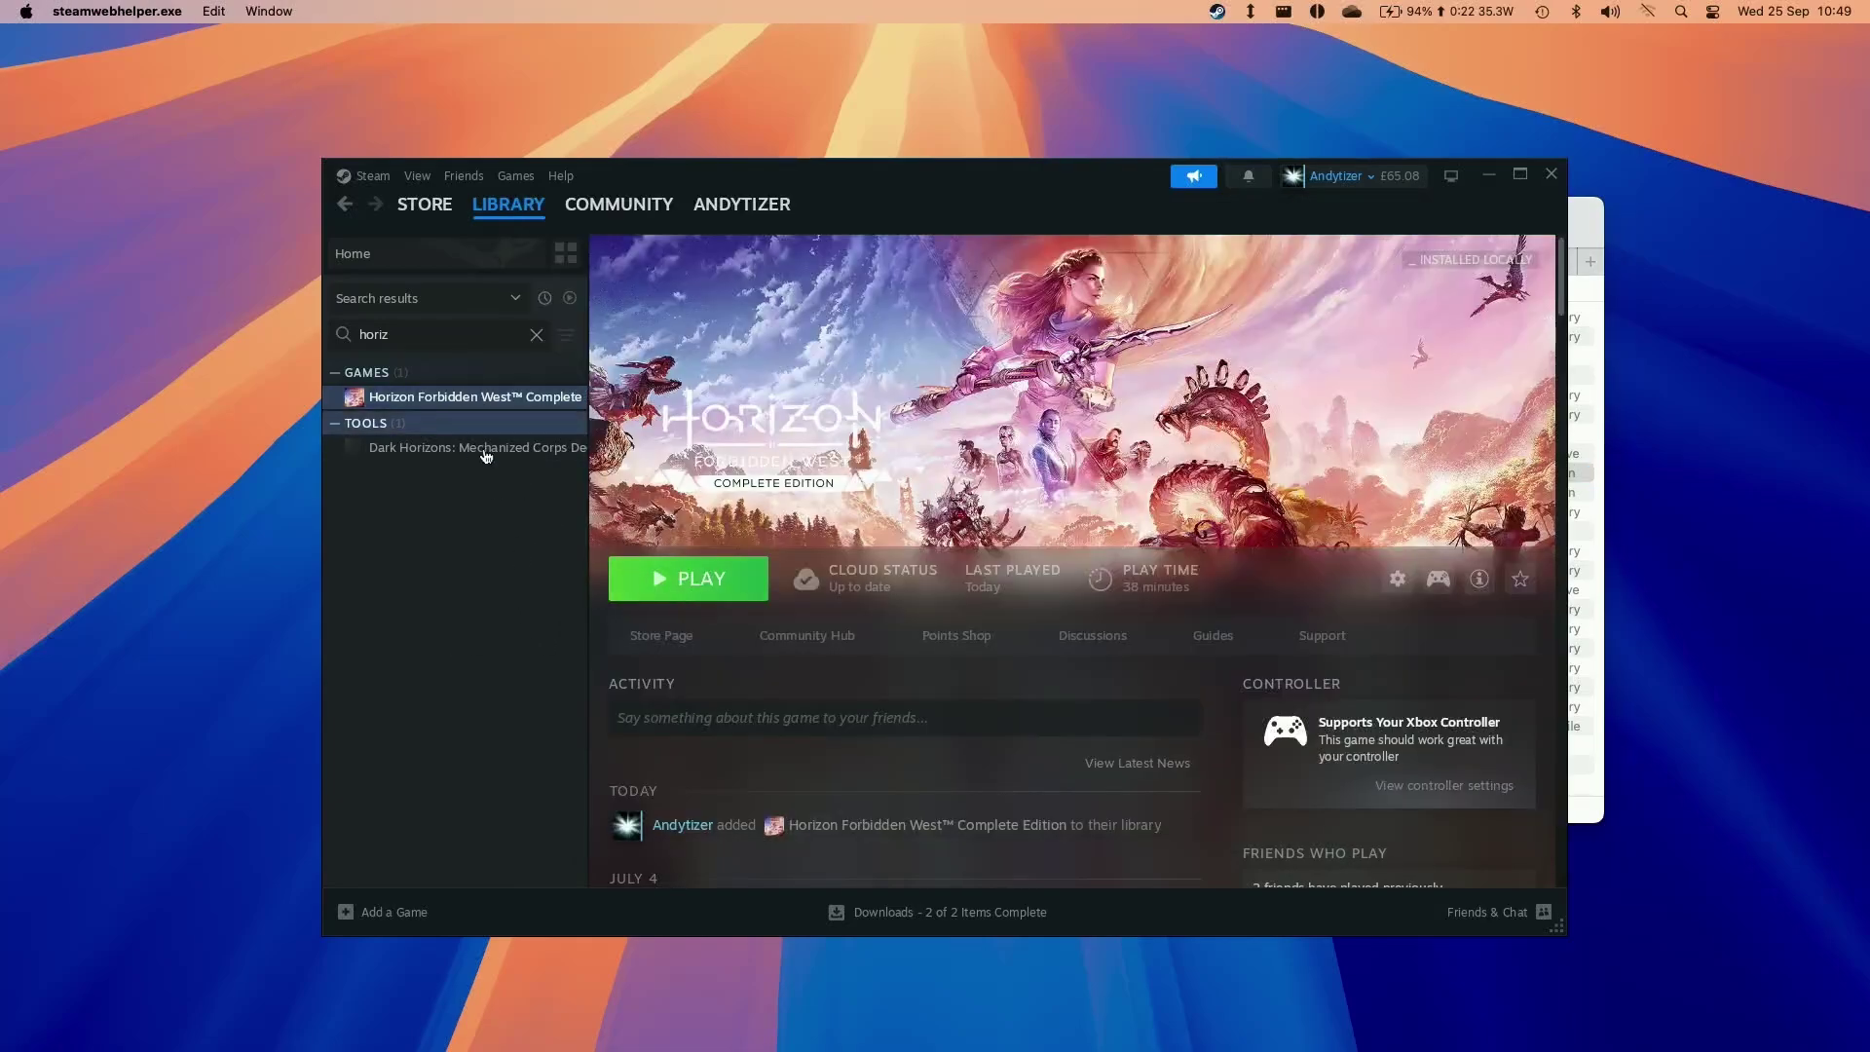
{"action": "left_click", "coordinate": [686, 583]}
{"action": "mouse_move", "coordinate": [1500, 1049]}
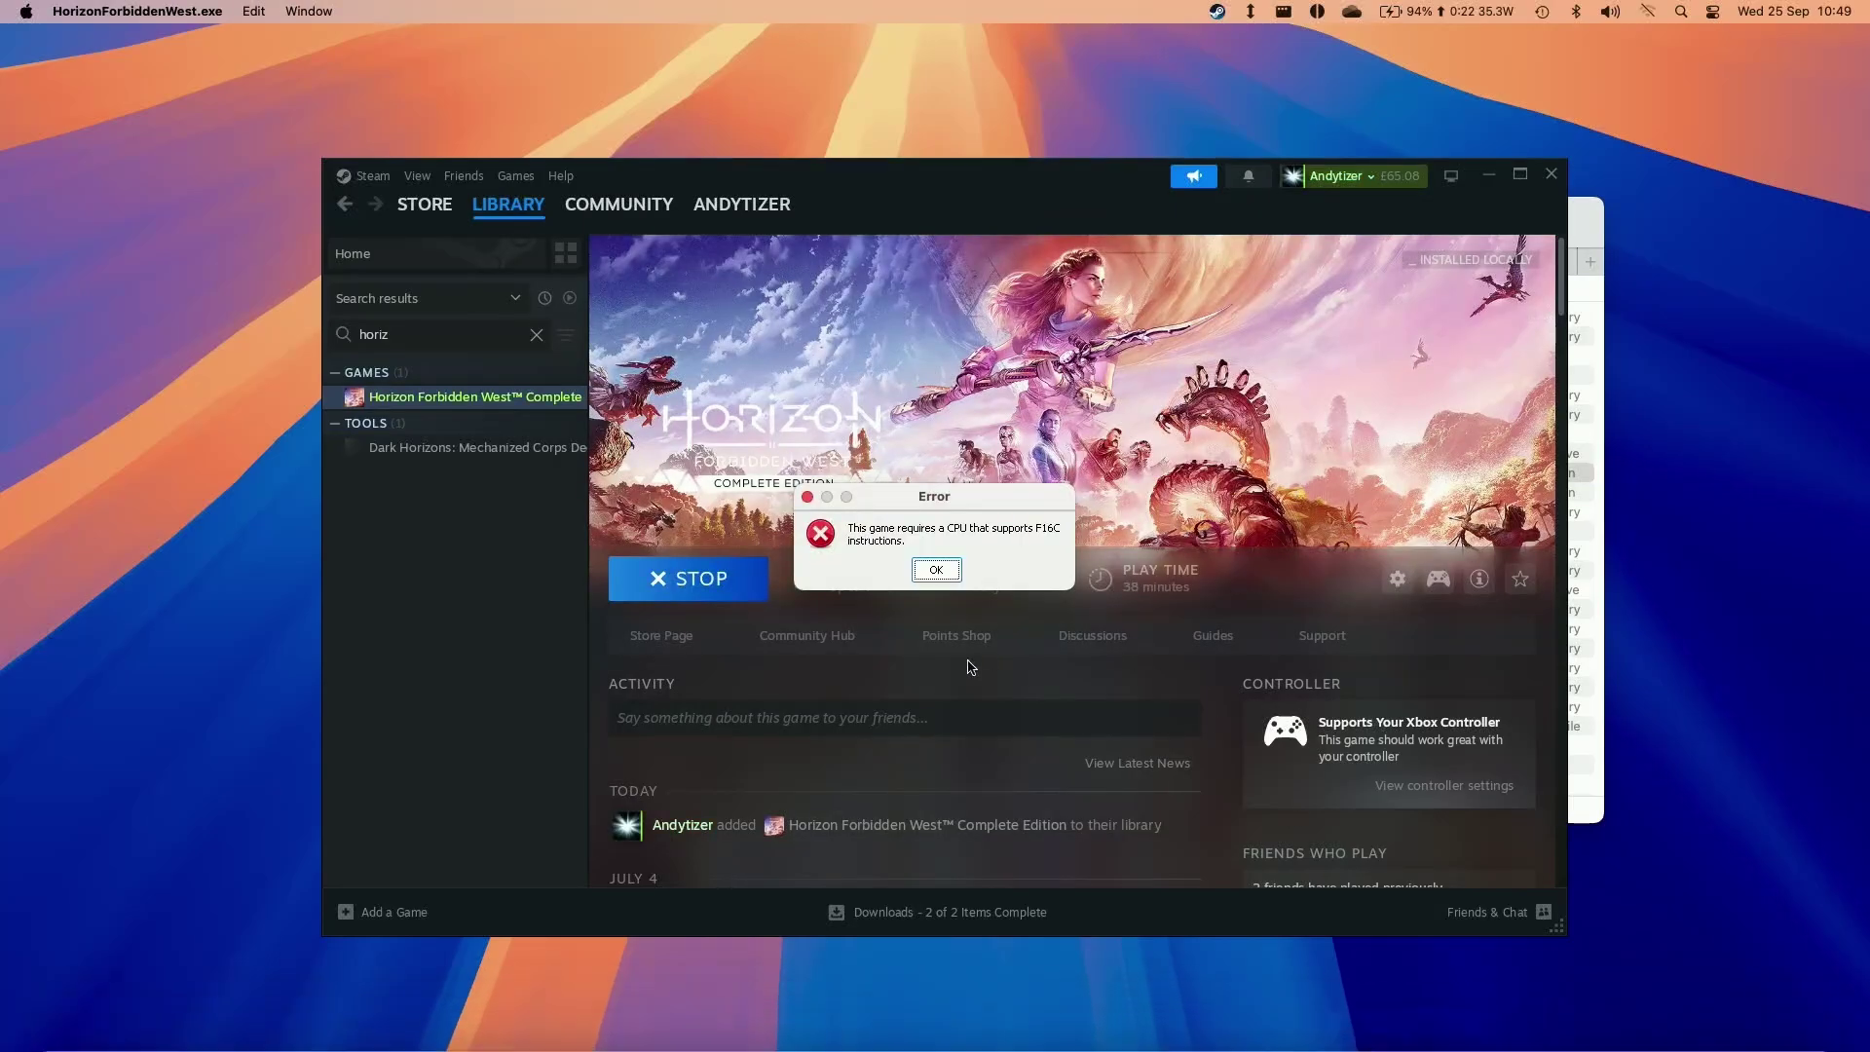
{"action": "left_click", "coordinate": [937, 574]}
{"action": "mouse_move", "coordinate": [1451, 1029]}
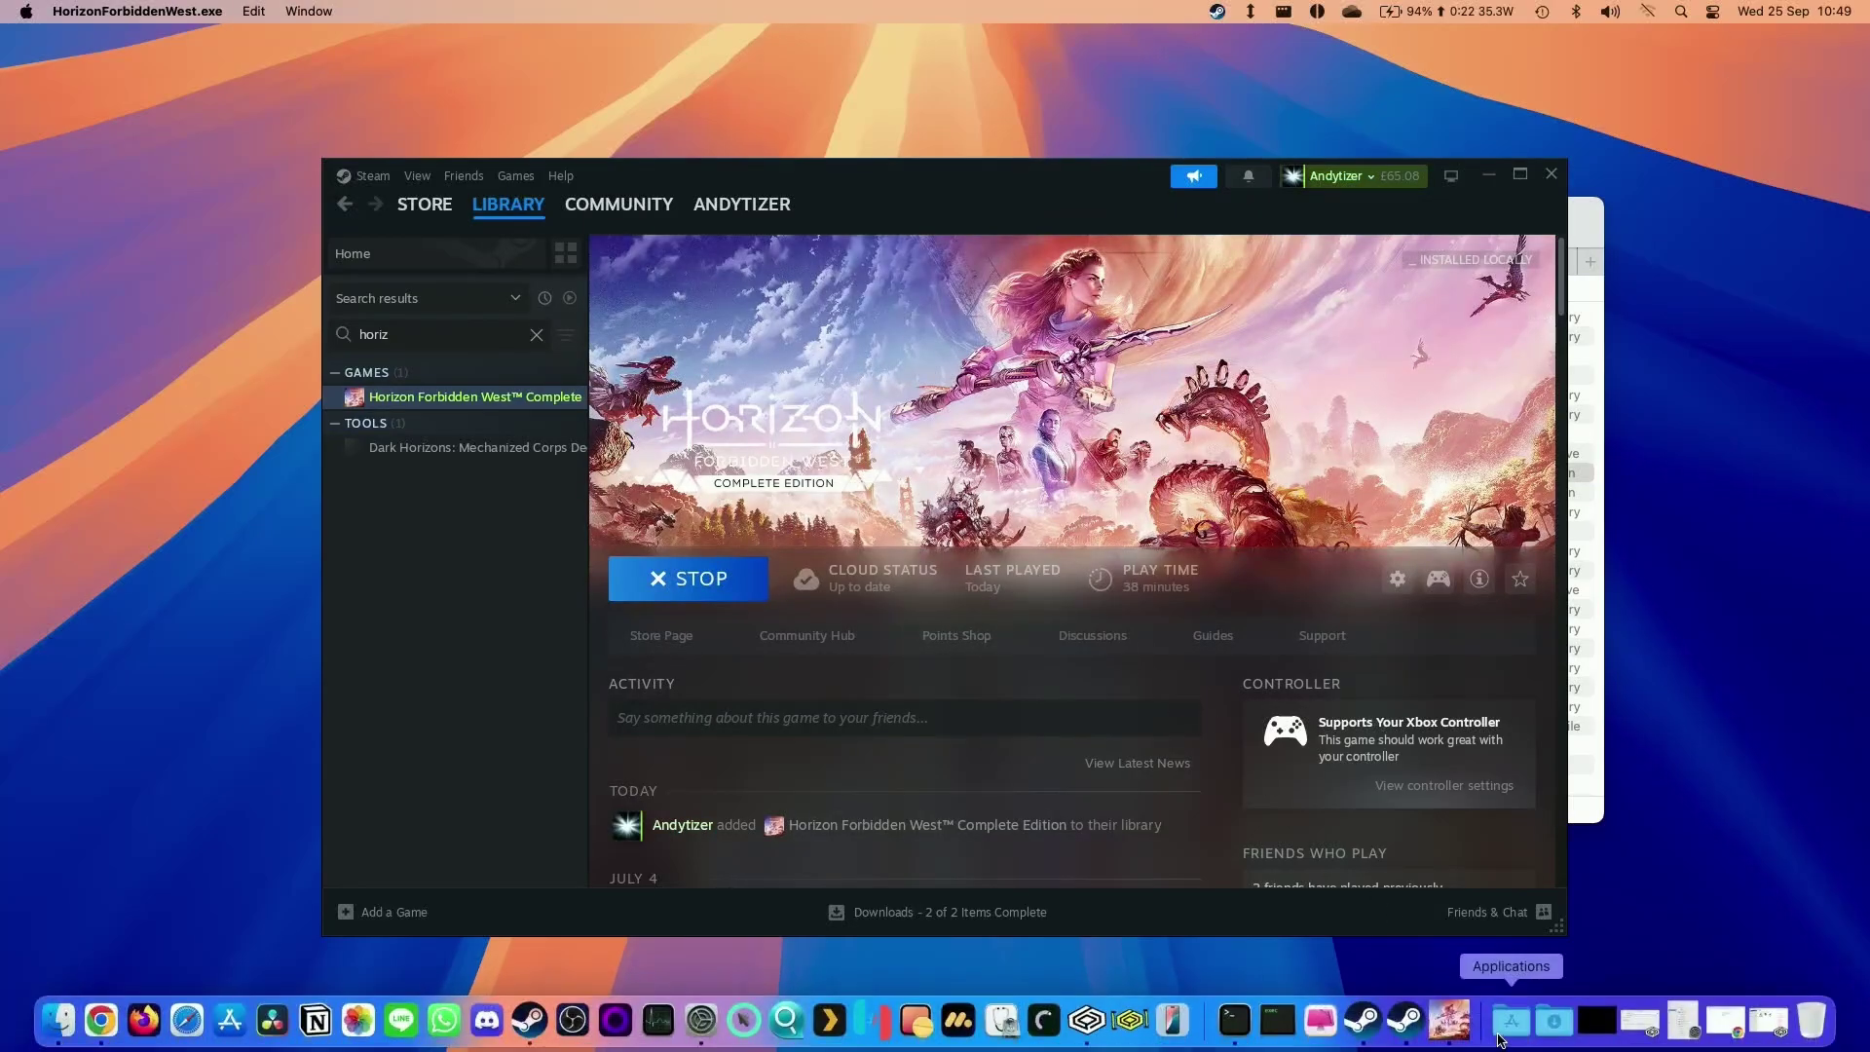
{"action": "left_click", "coordinate": [1449, 1022]}
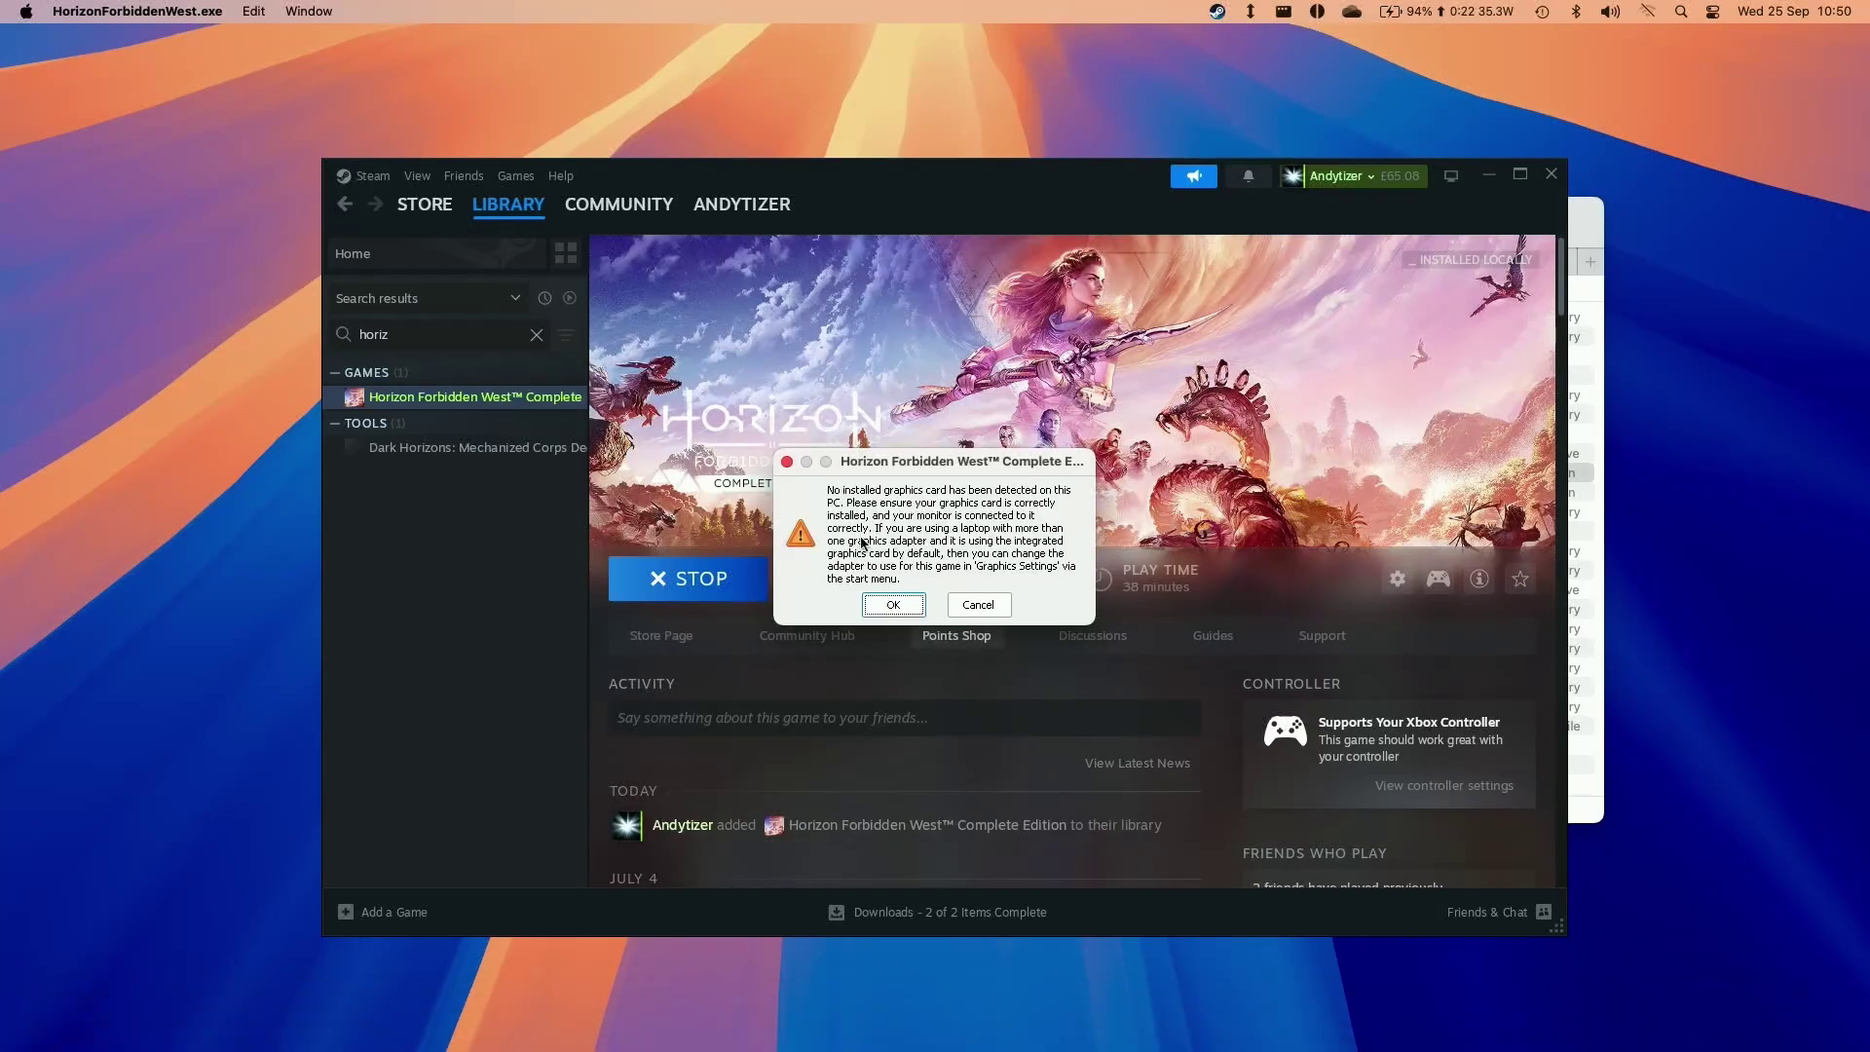
{"action": "left_click", "coordinate": [888, 607]}
{"action": "left_click", "coordinate": [891, 606]}
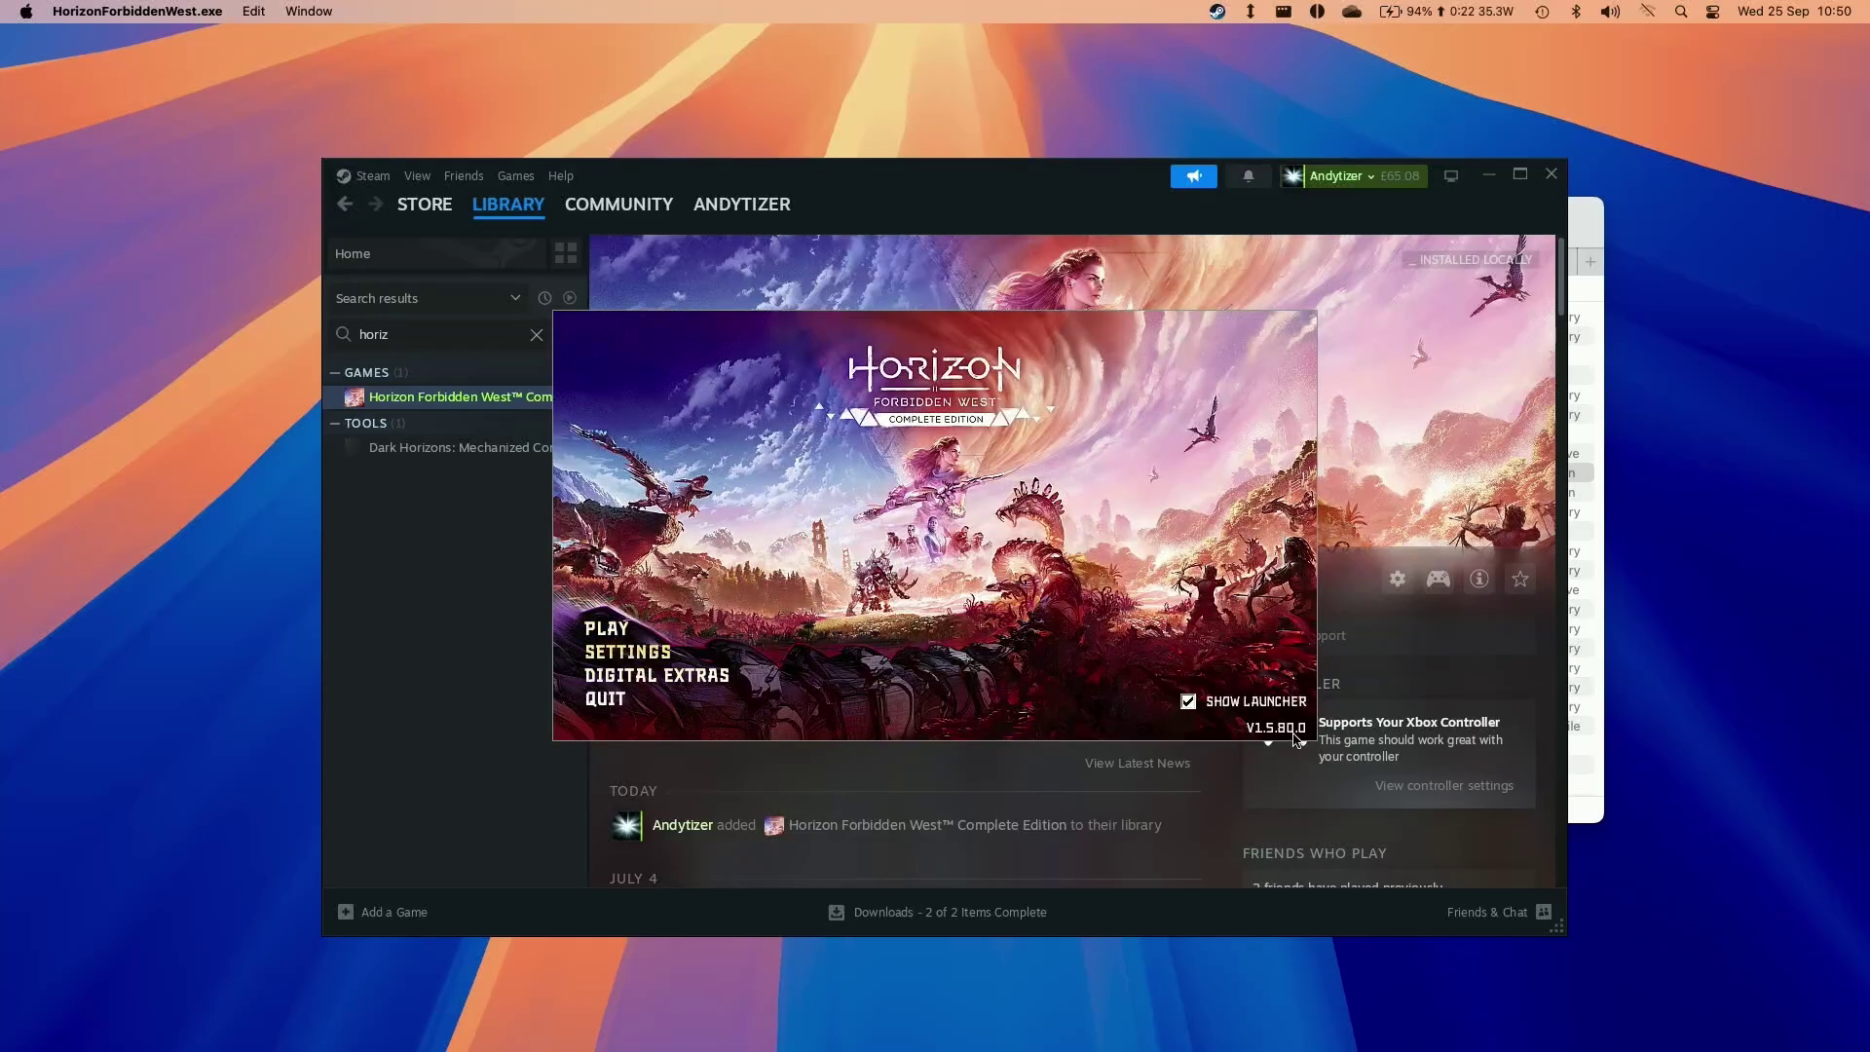
- Review the display and graphics settings in the game's launcher, keep AMD FSR 3 as the upscale method, and accept them
{"action": "left_click", "coordinate": [643, 655]}
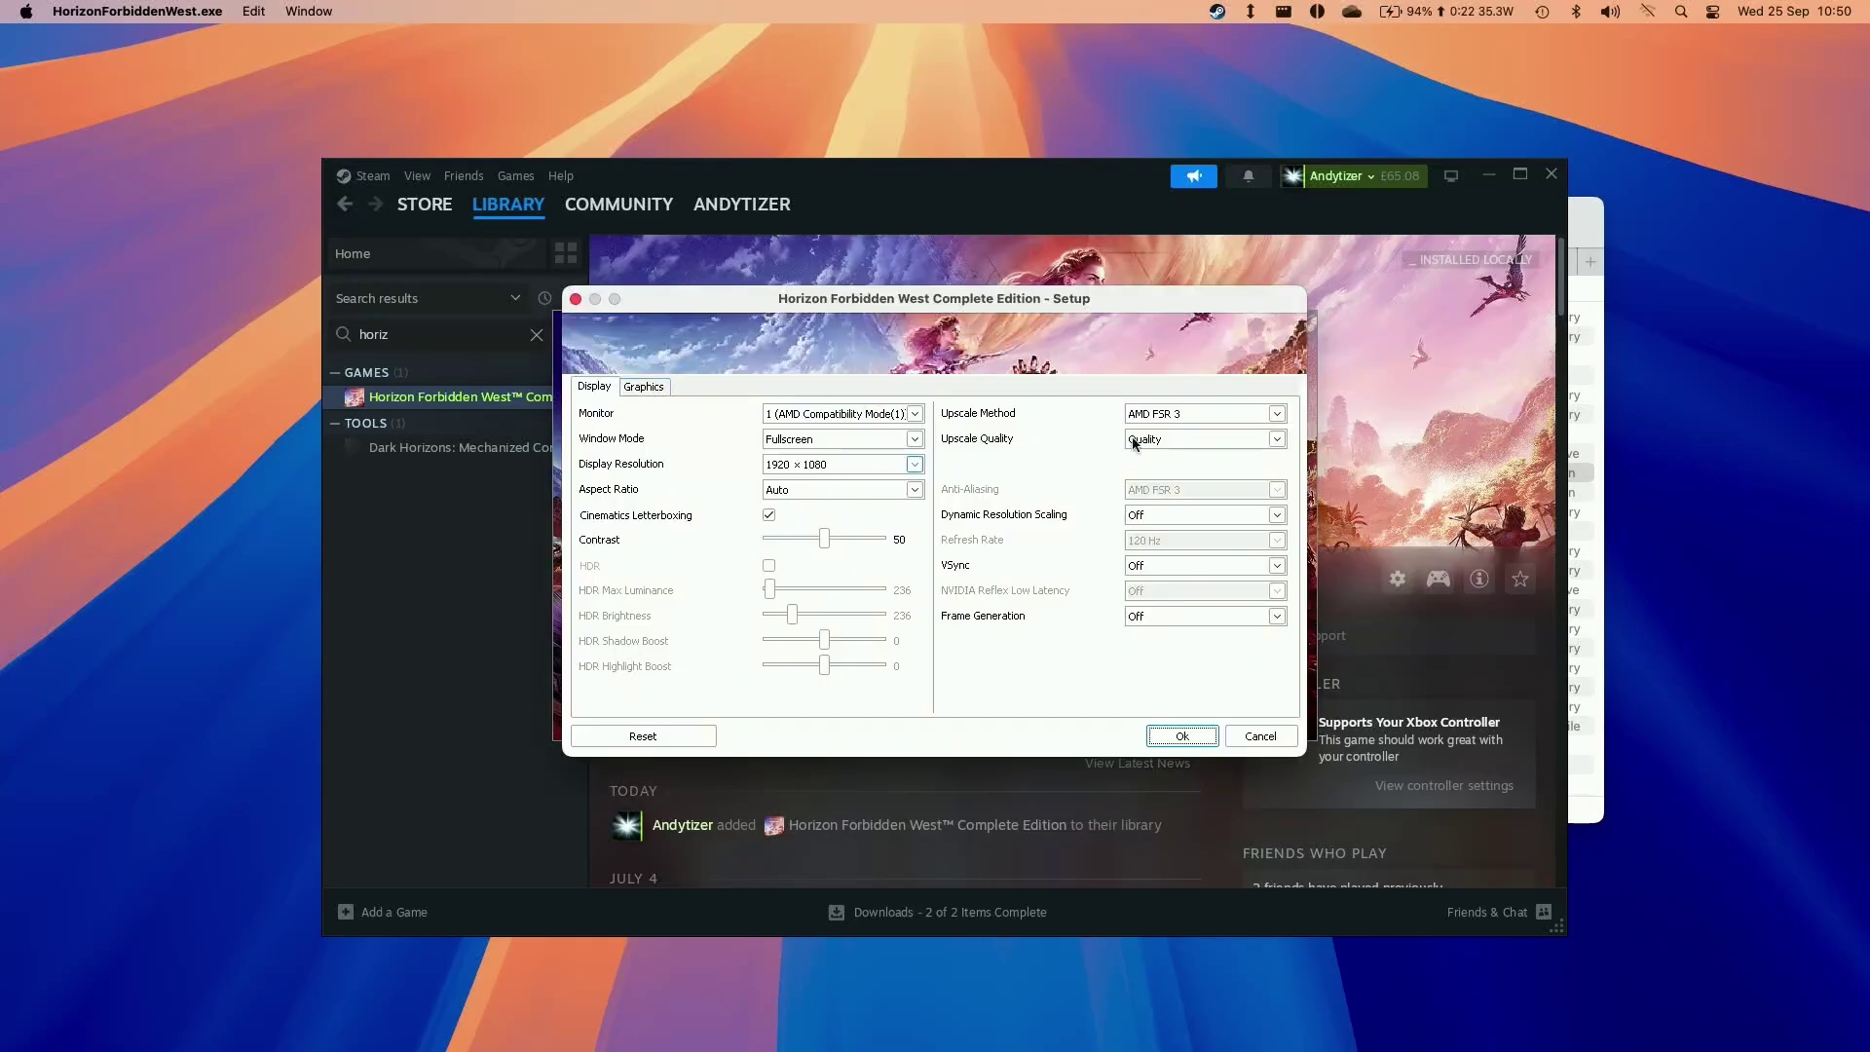
{"action": "left_click", "coordinate": [1219, 413]}
{"action": "left_click", "coordinate": [1054, 423]}
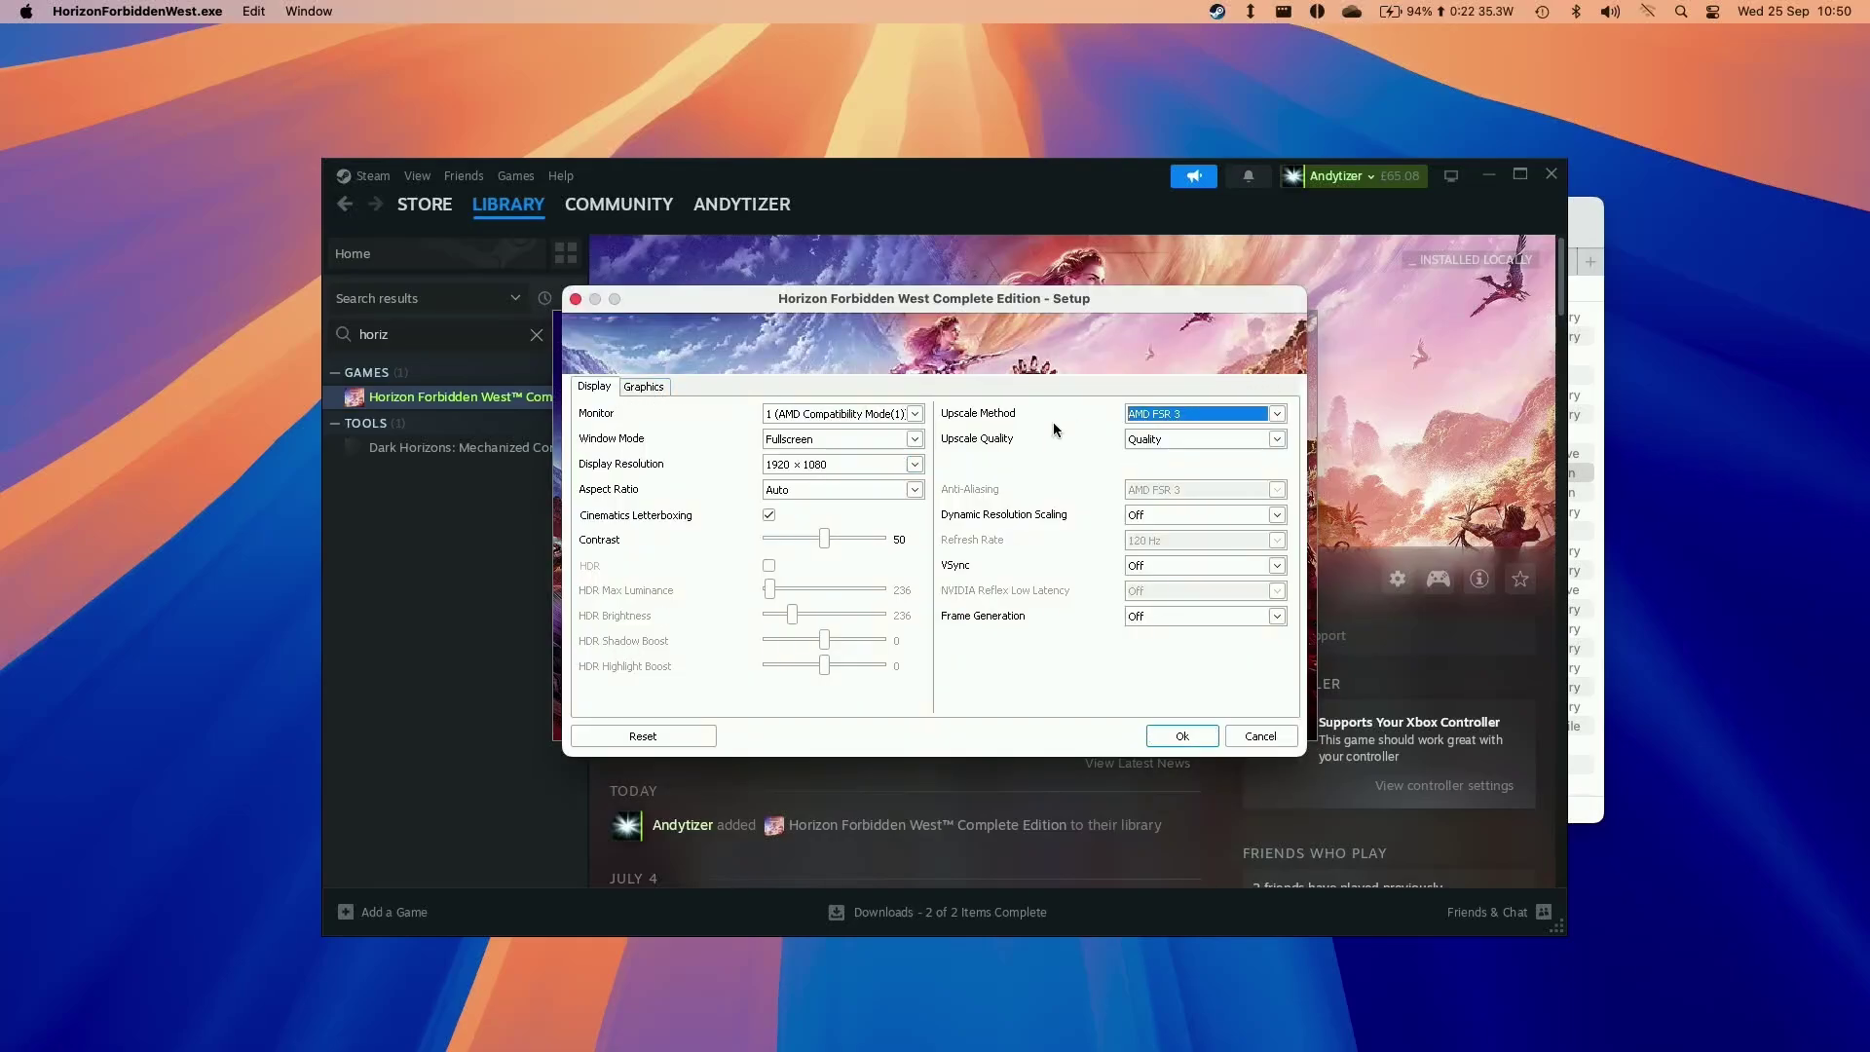
{"action": "left_click", "coordinate": [645, 387]}
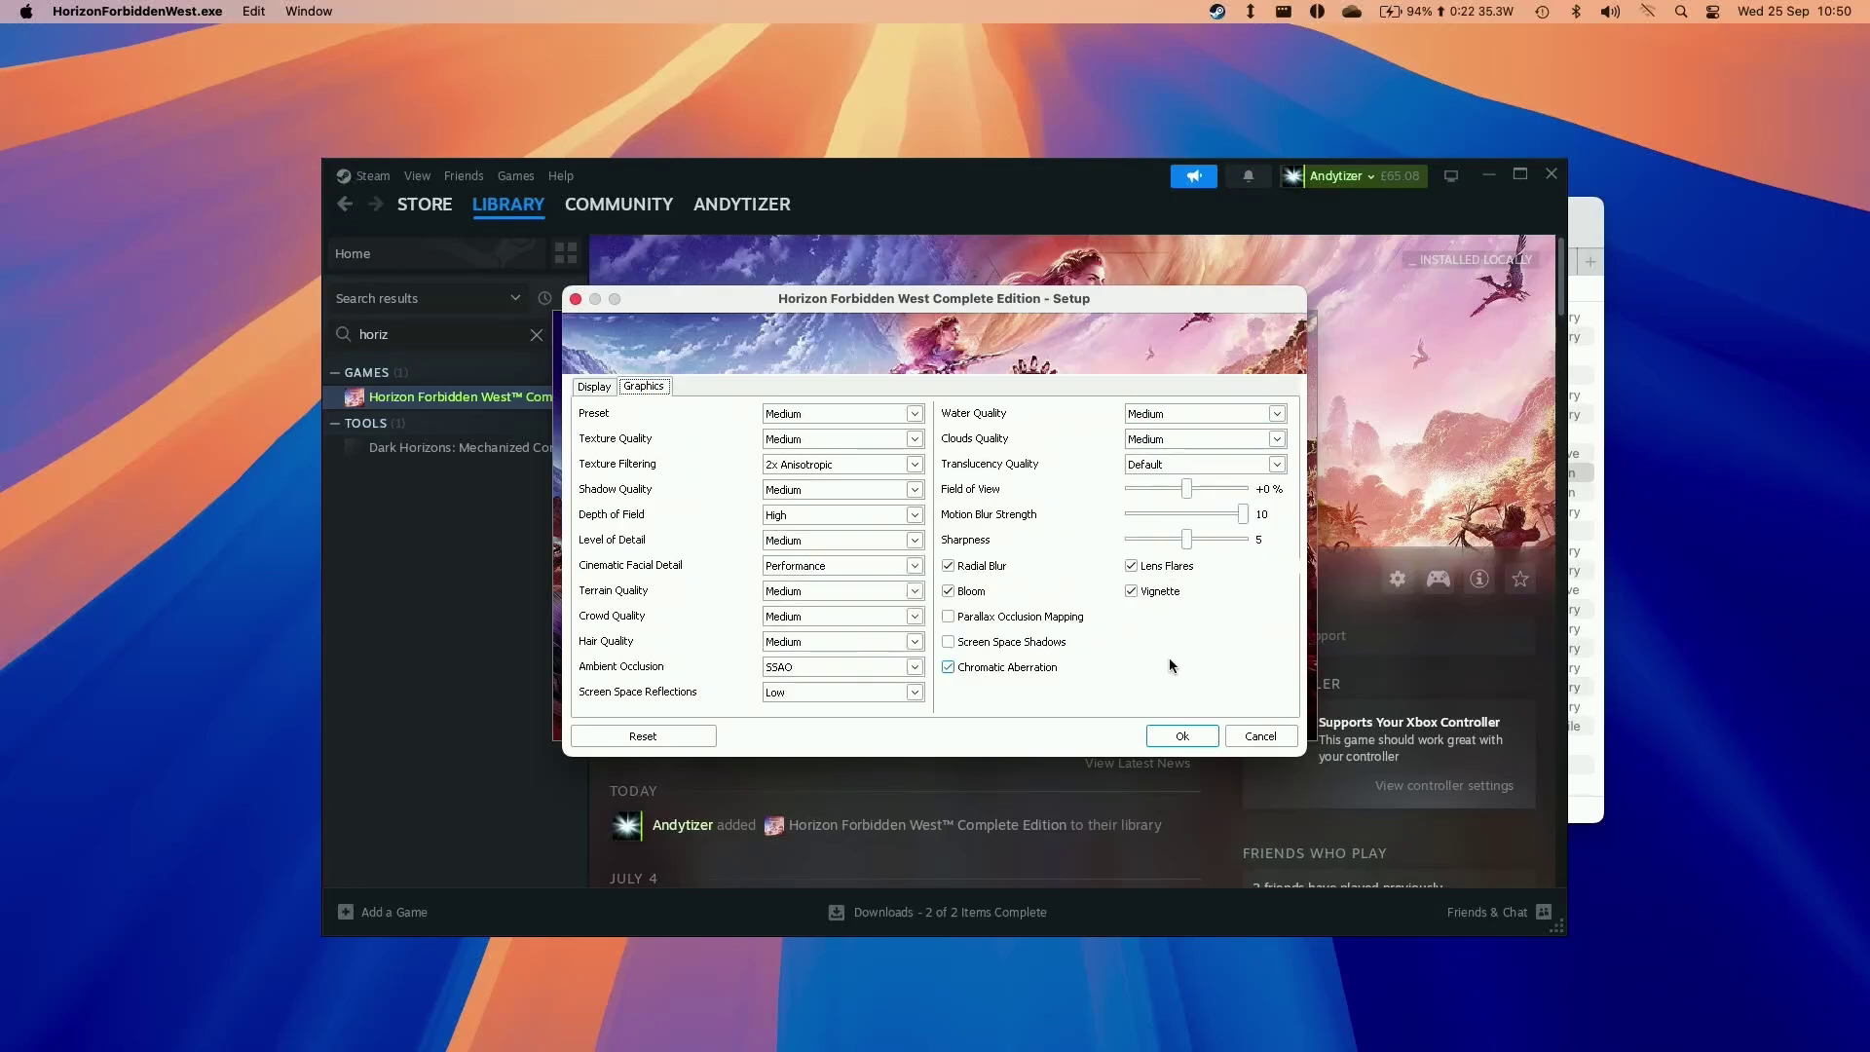
{"action": "left_click", "coordinate": [1182, 738]}
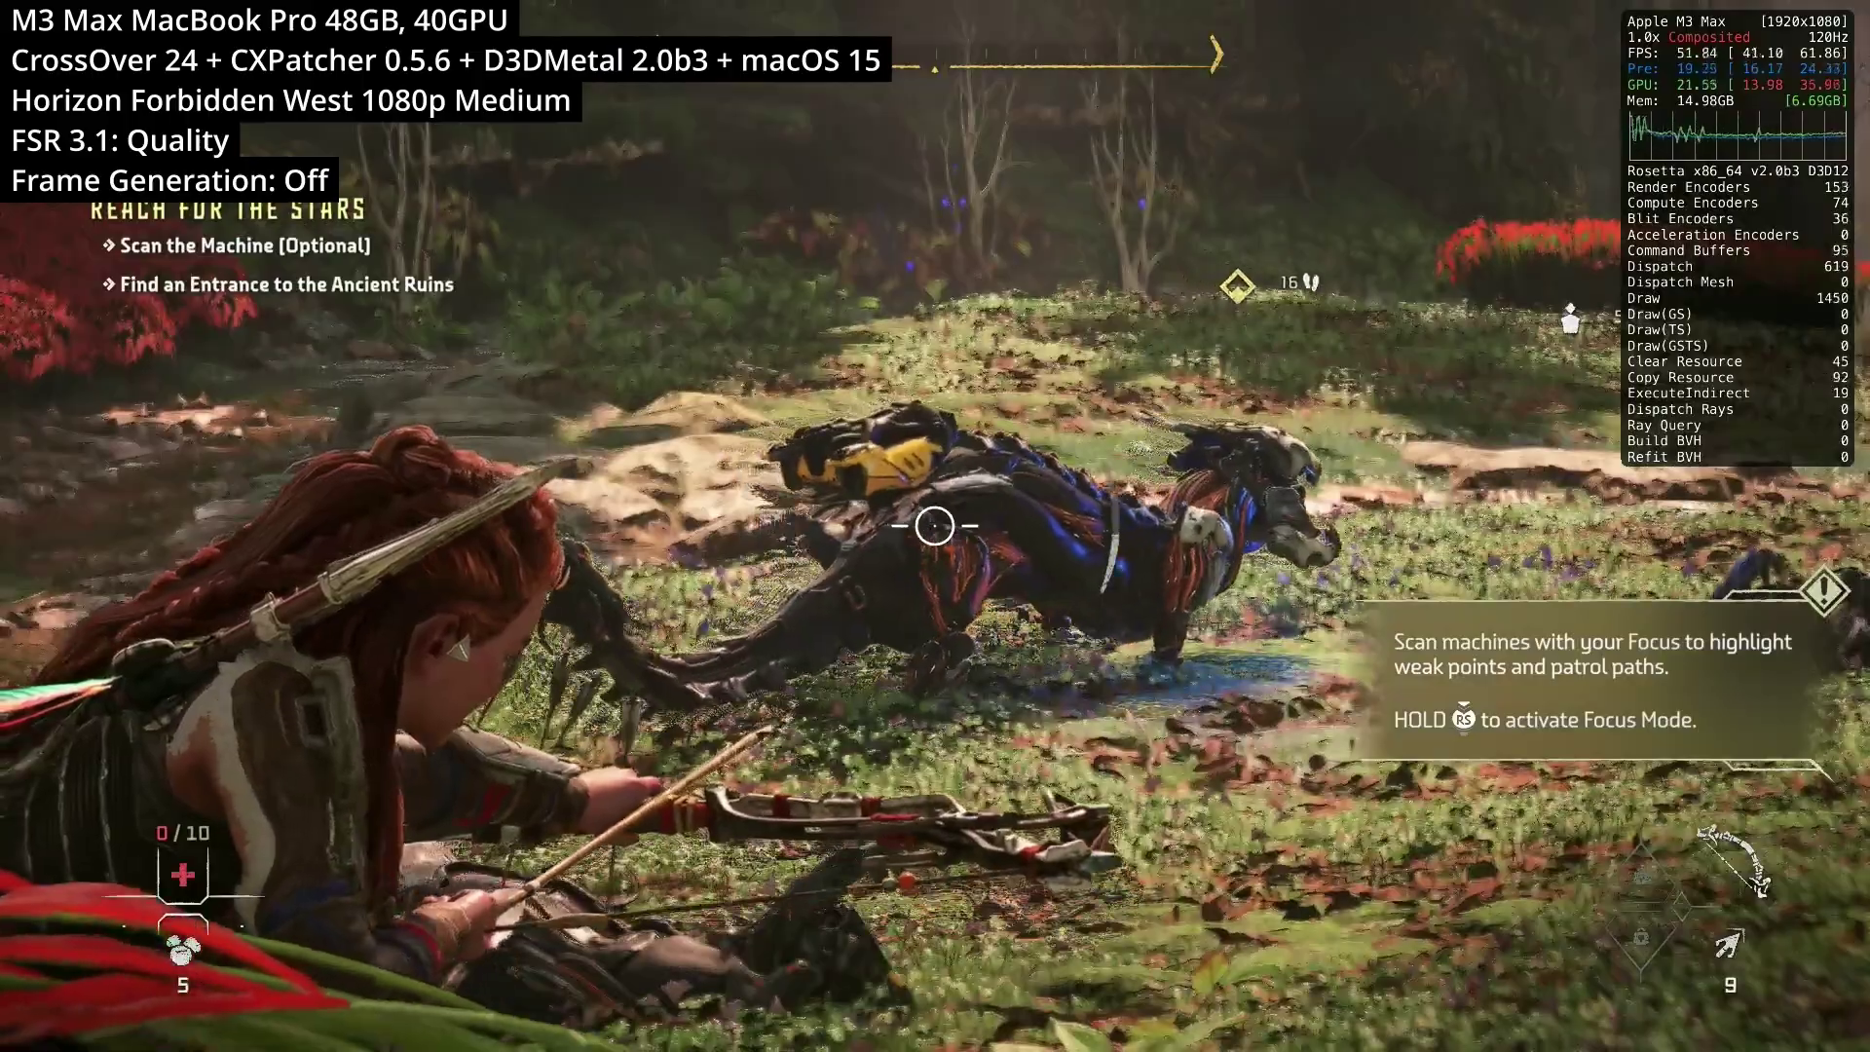
{"action": "left_click", "coordinate": [934, 526]}
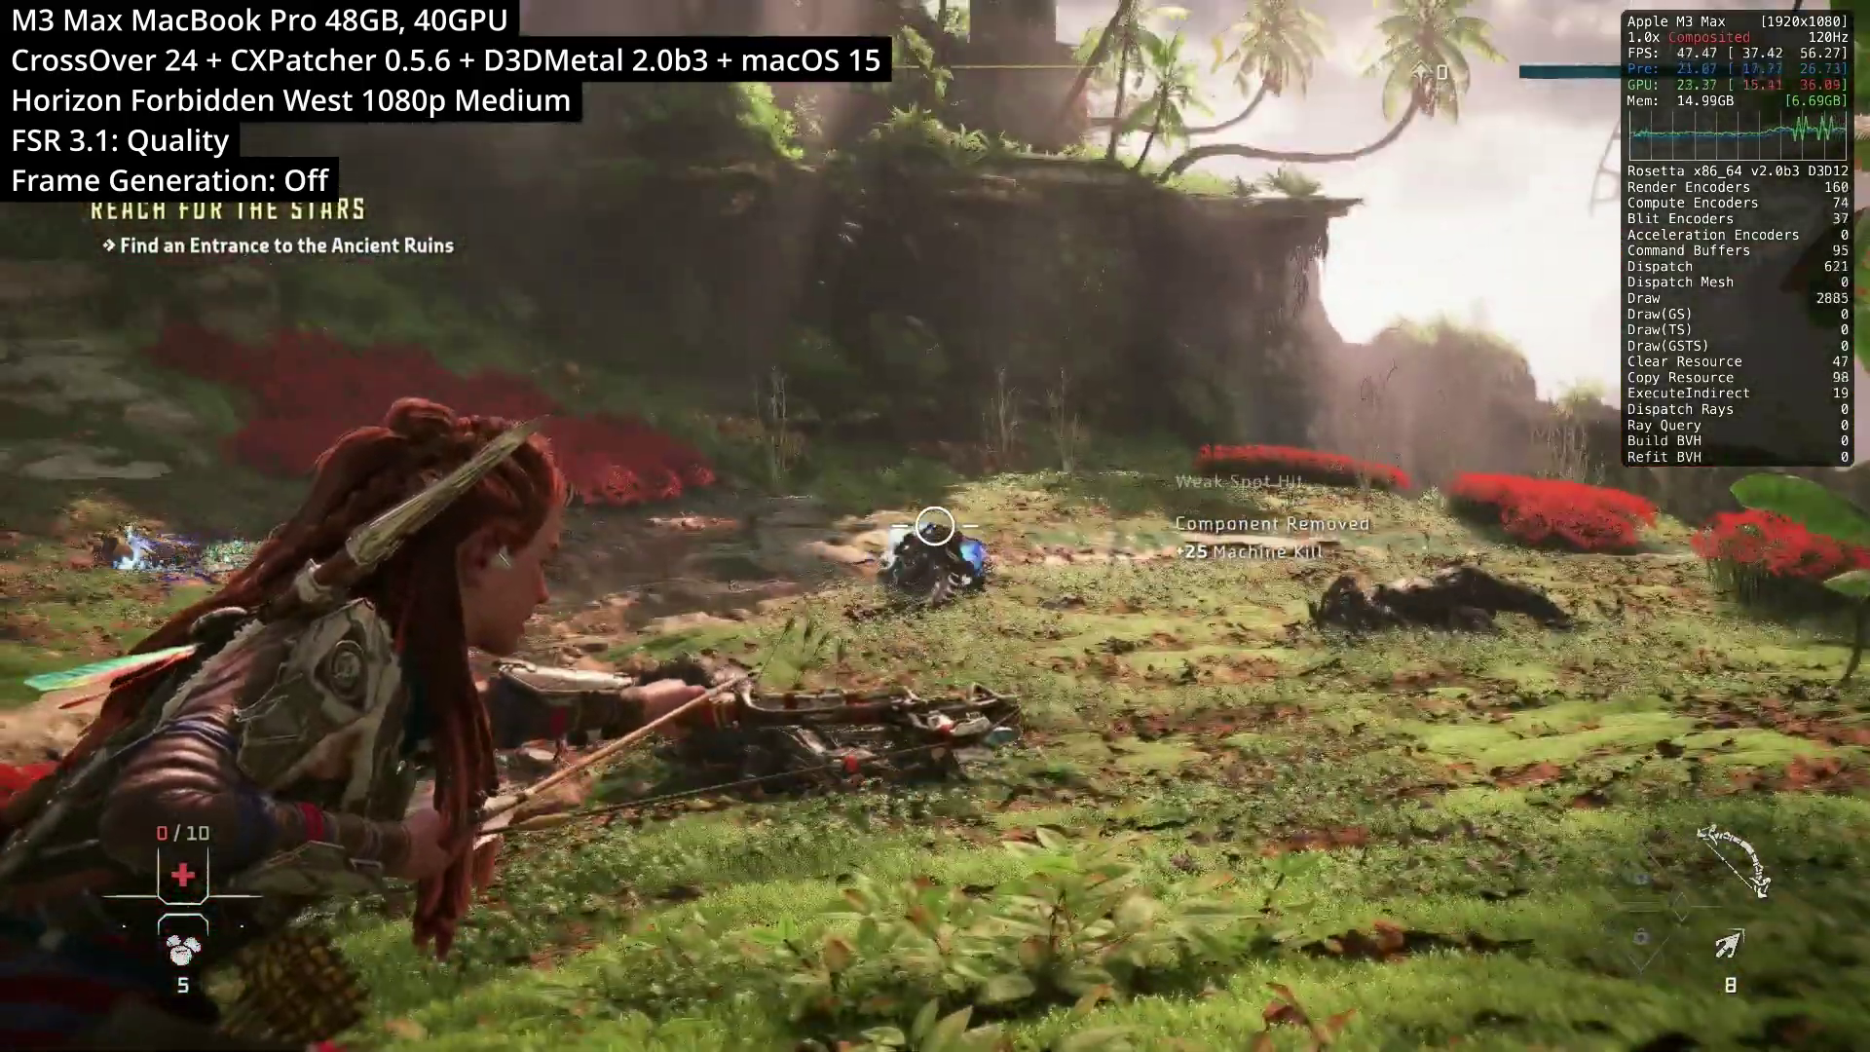
{"action": "key", "text": "w"}
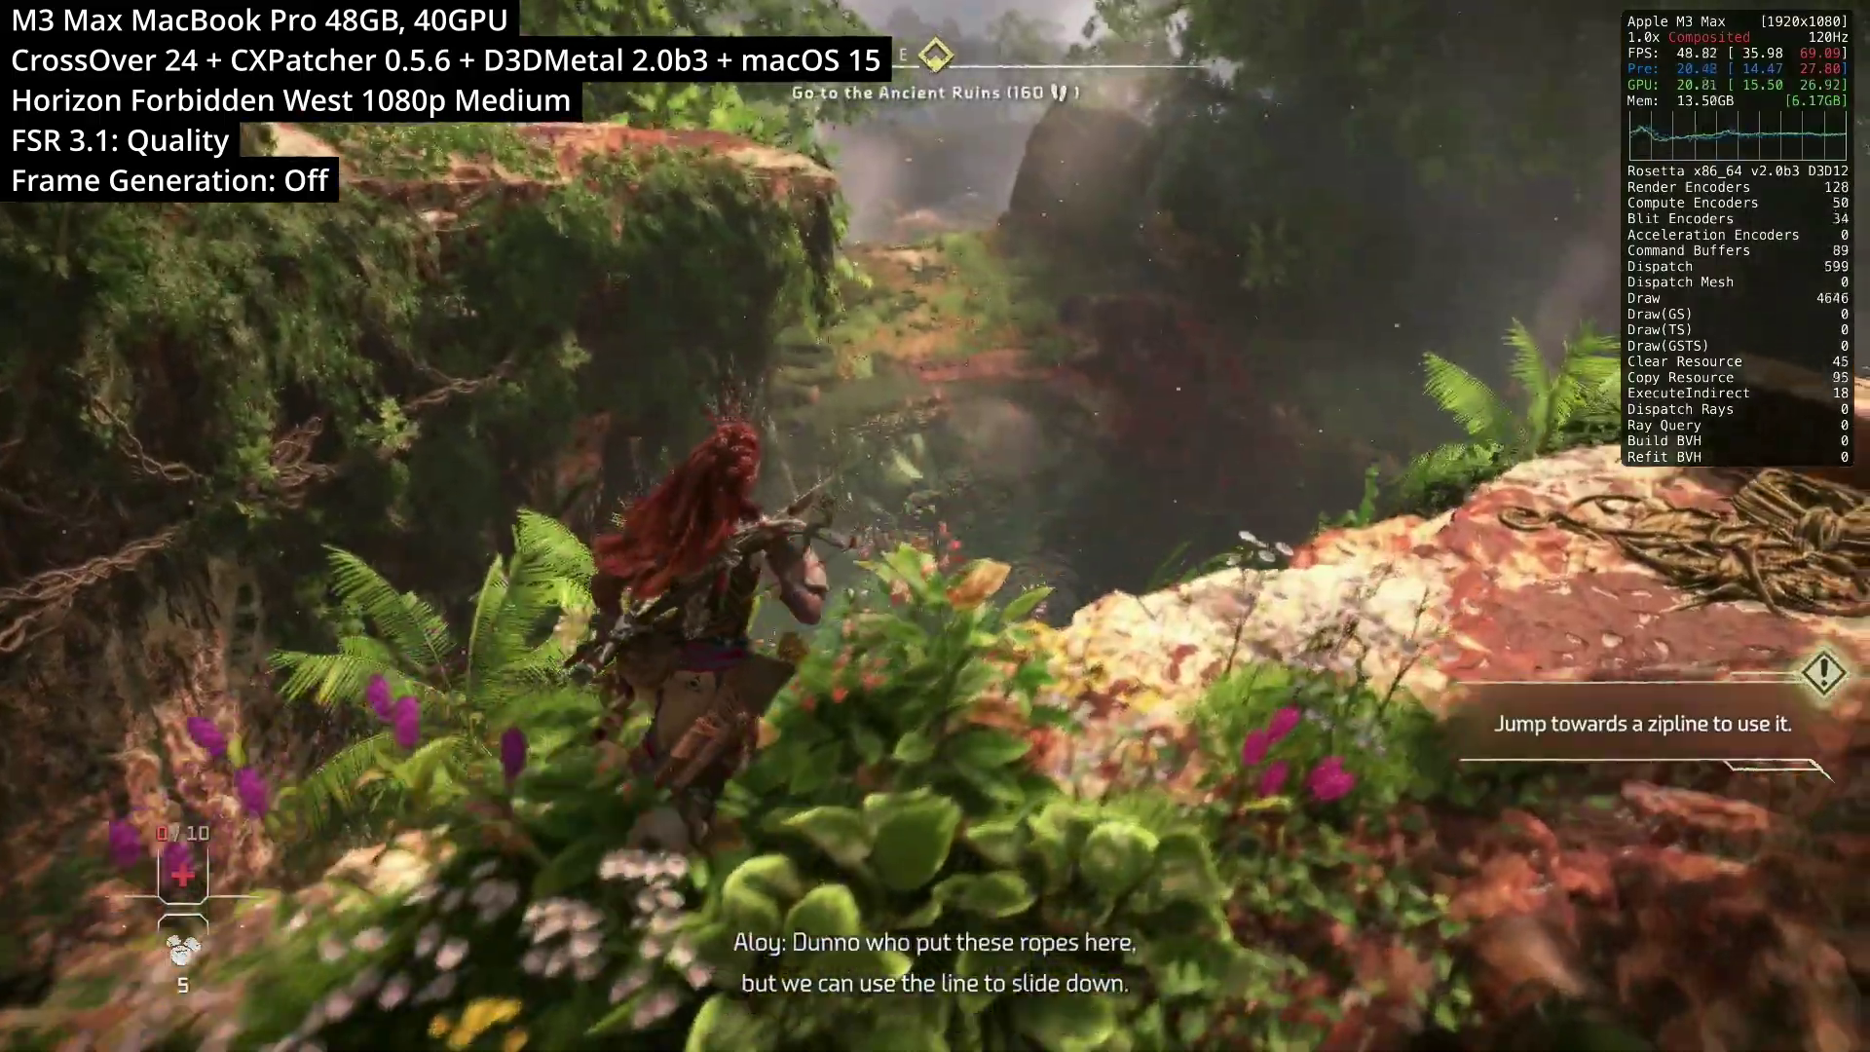
{"action": "key", "text": "w"}
{"action": "key", "text": "space"}
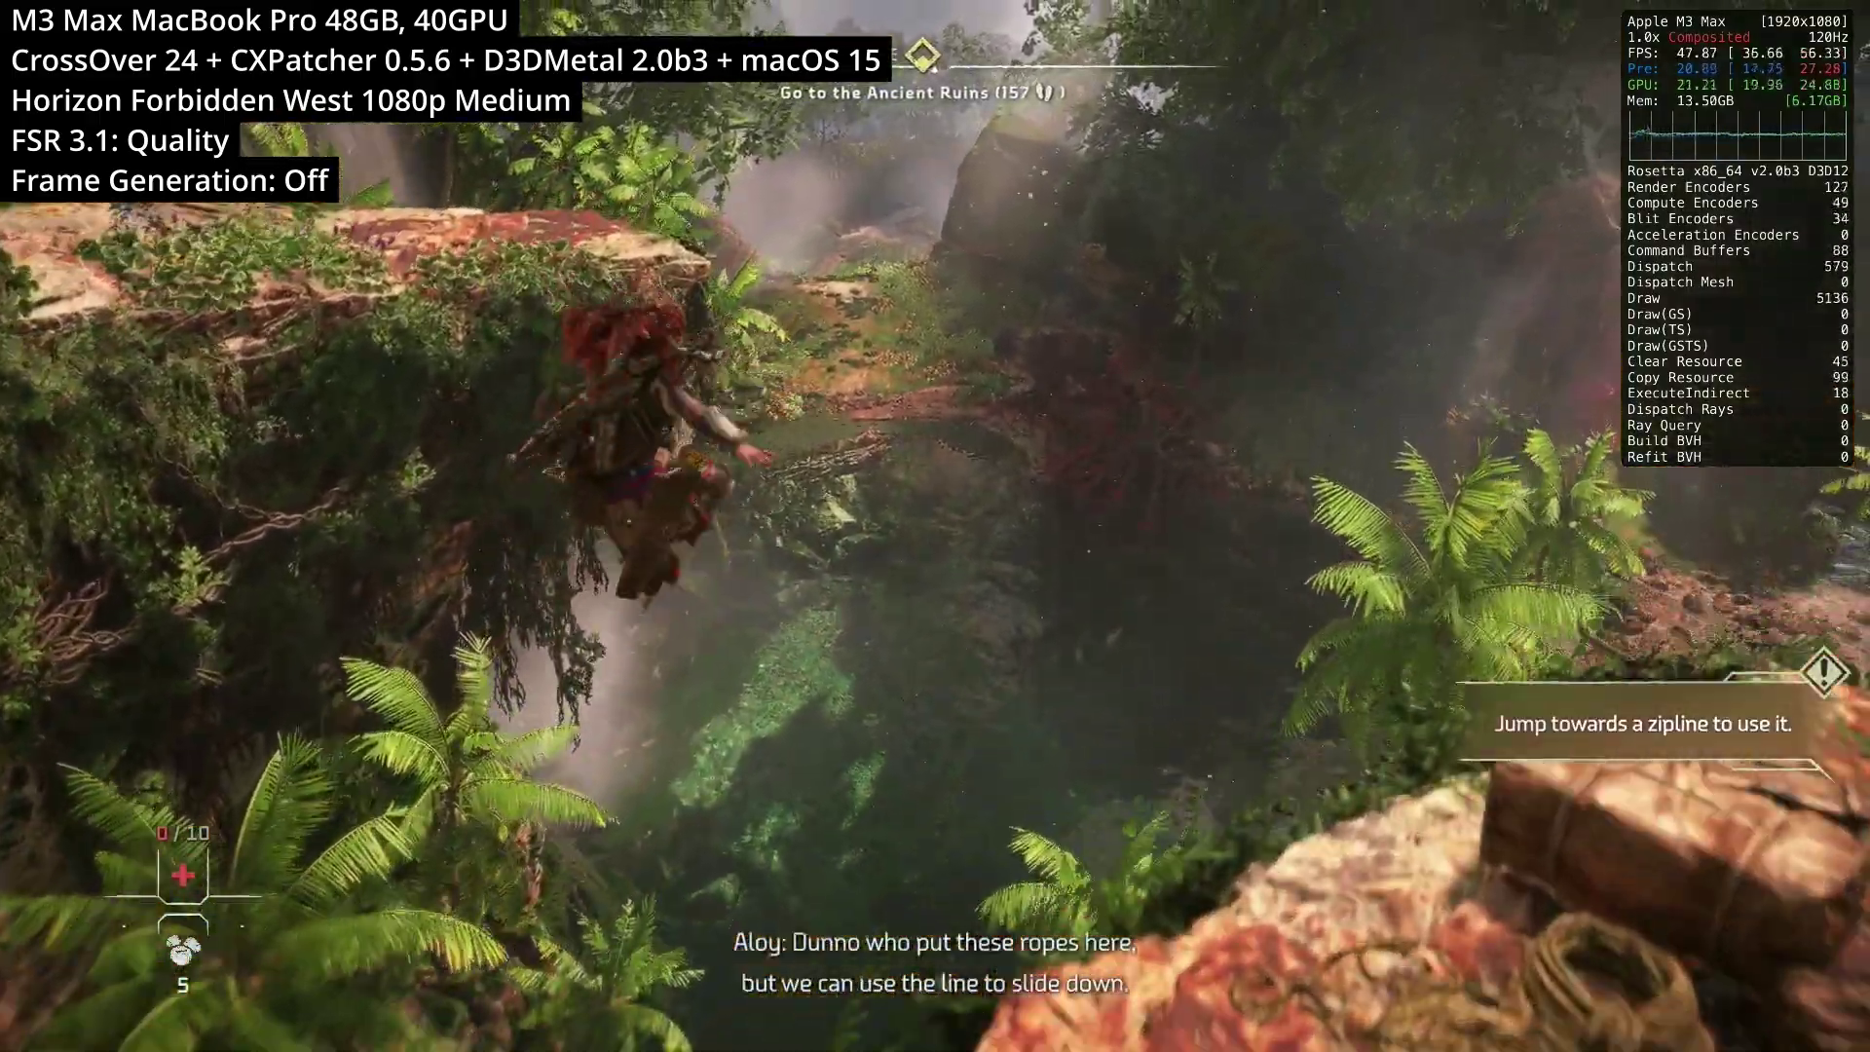